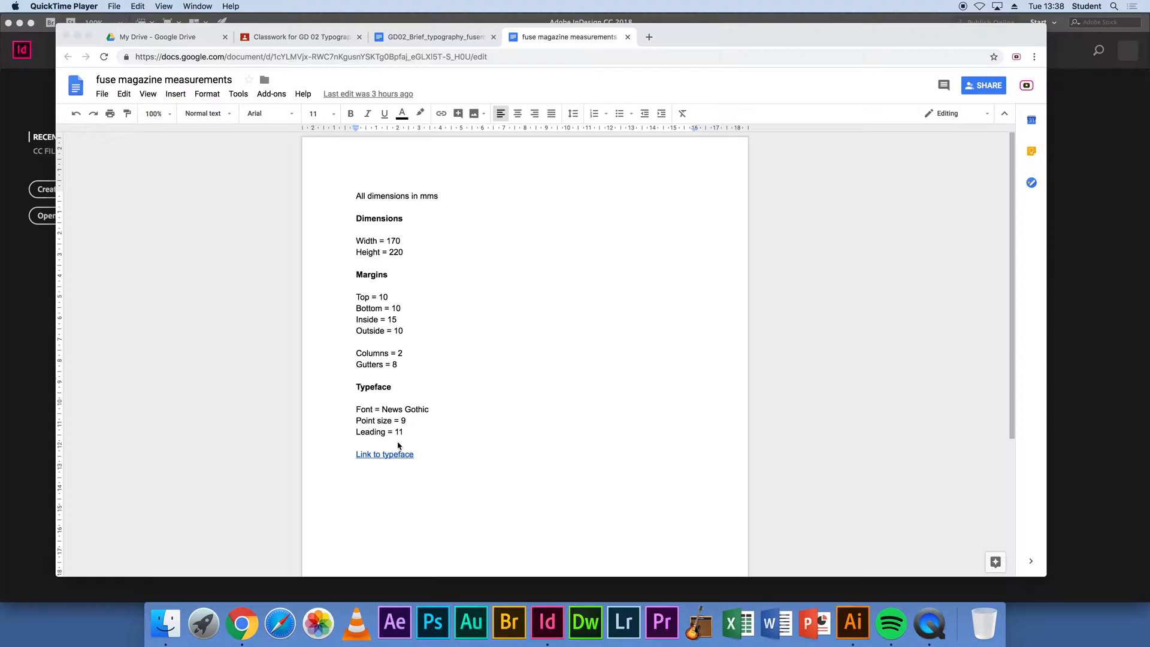
- Open the typeface link in the measurements document and download News Gothic Bold.otf from the Drive folder
left_click(393, 457)
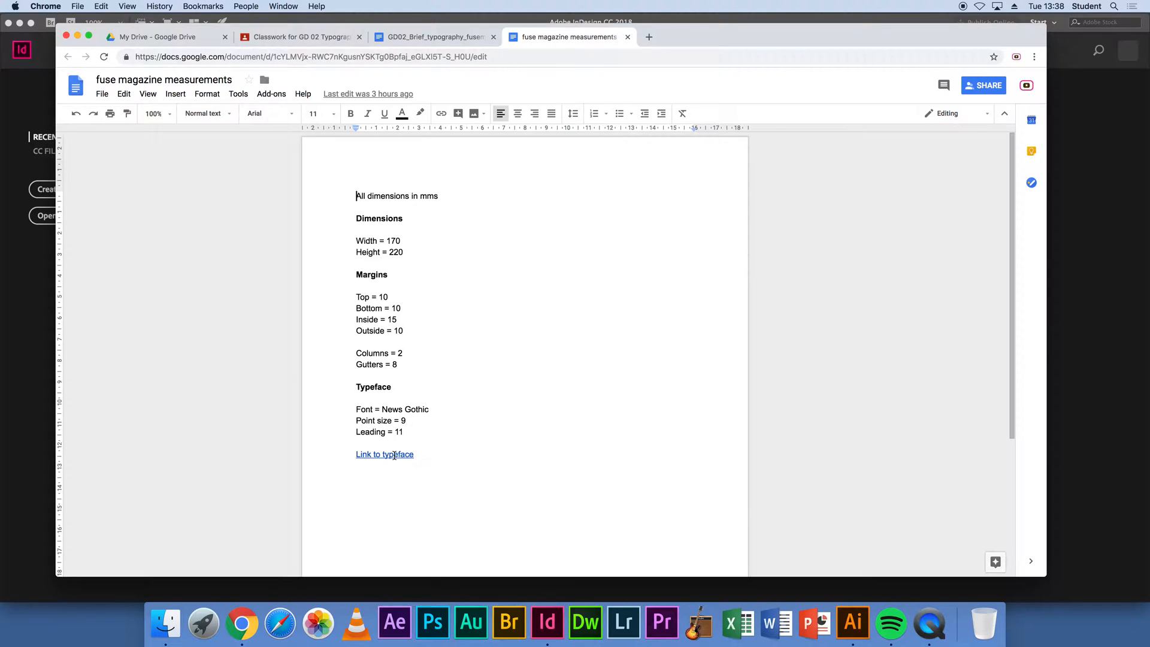
left_click(394, 457)
left_click(404, 473)
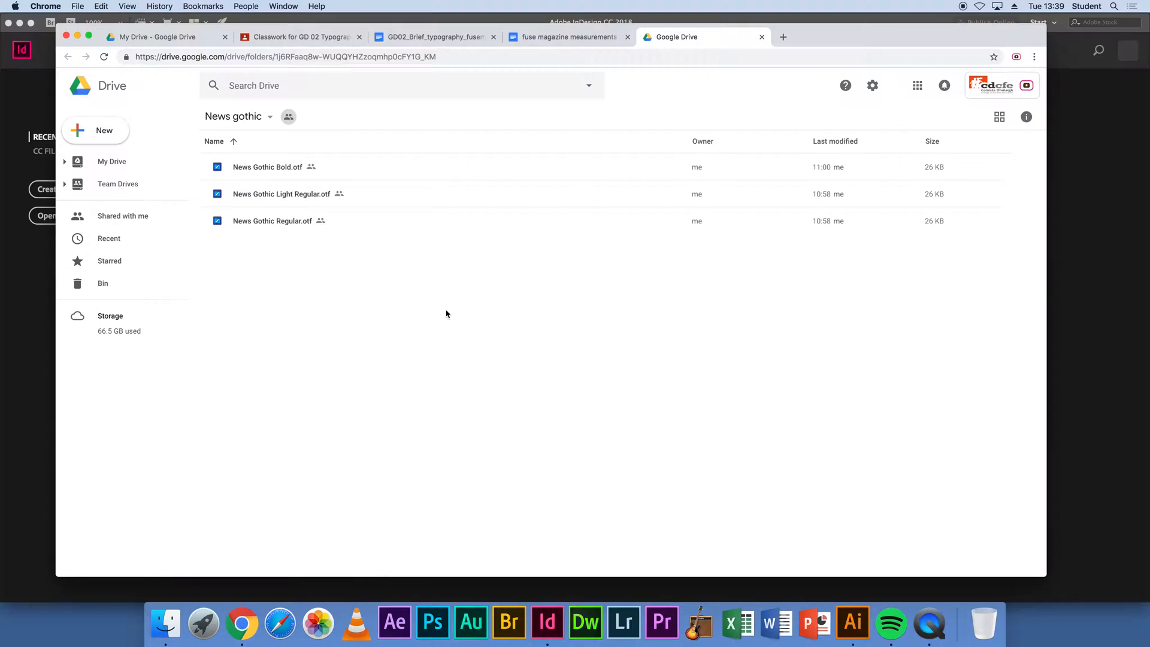
left_click(270, 168)
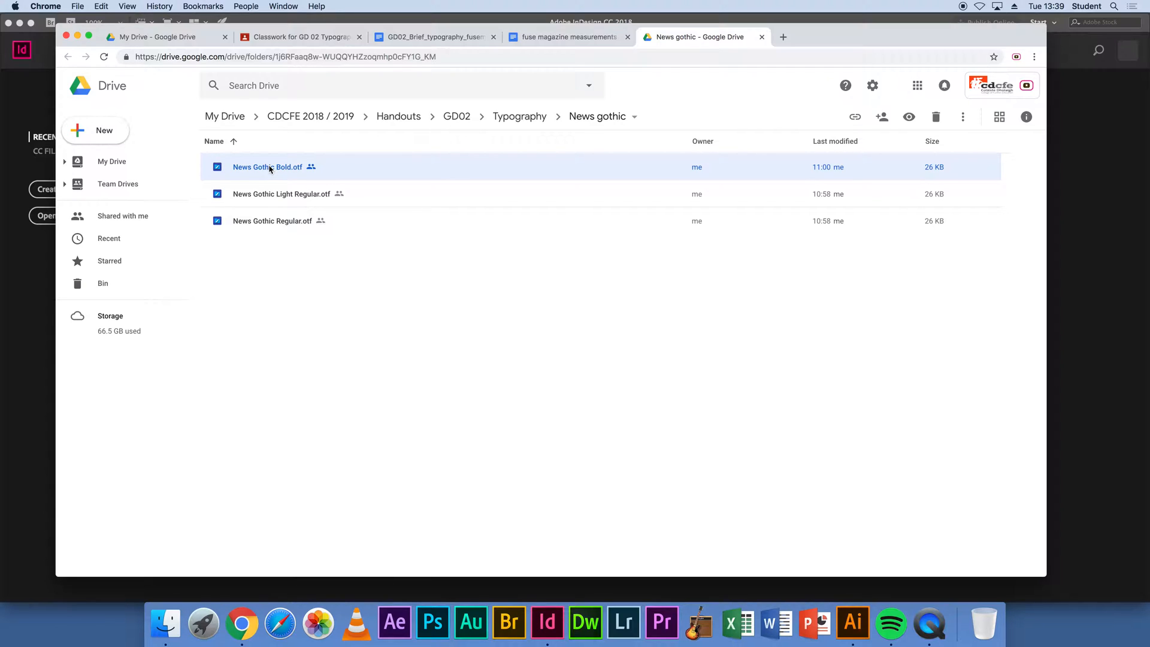
double_click(270, 167)
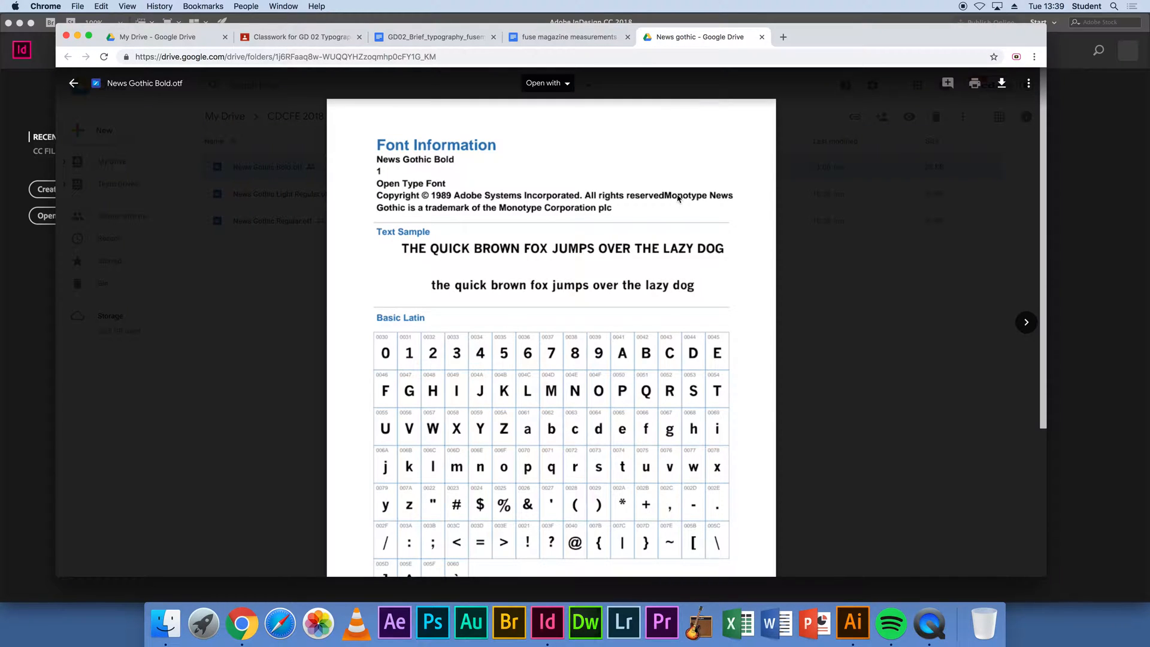
left_click(1002, 85)
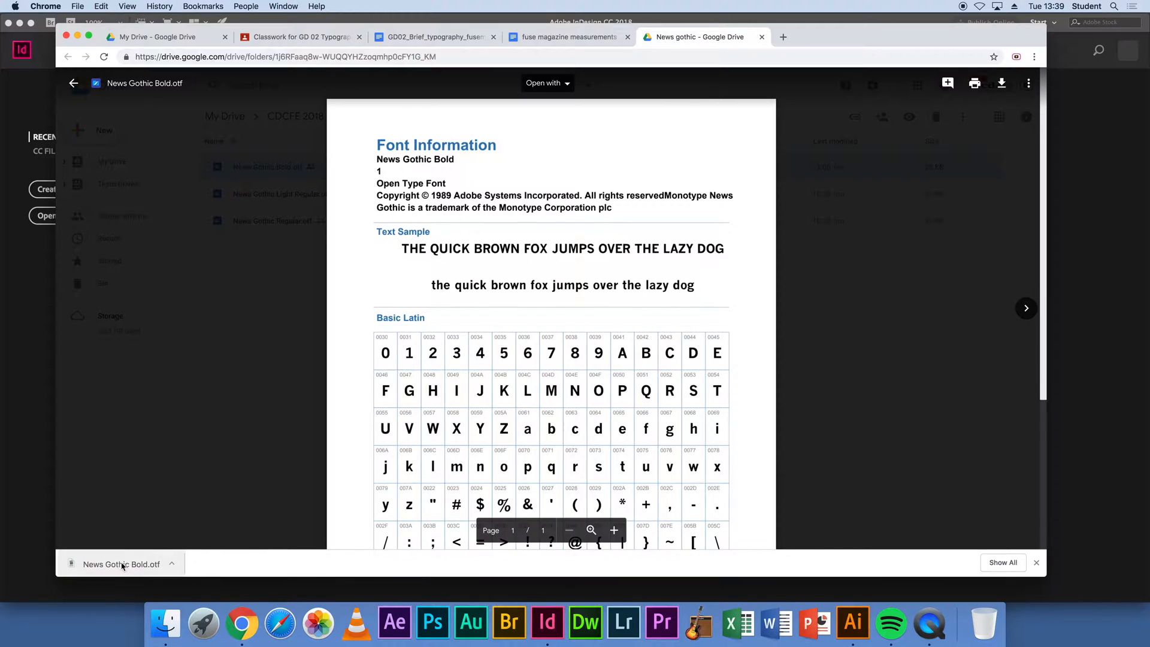
- Locate the downloaded News Gothic Bold.otf in Finder and install it through Font Book
left_click(173, 565)
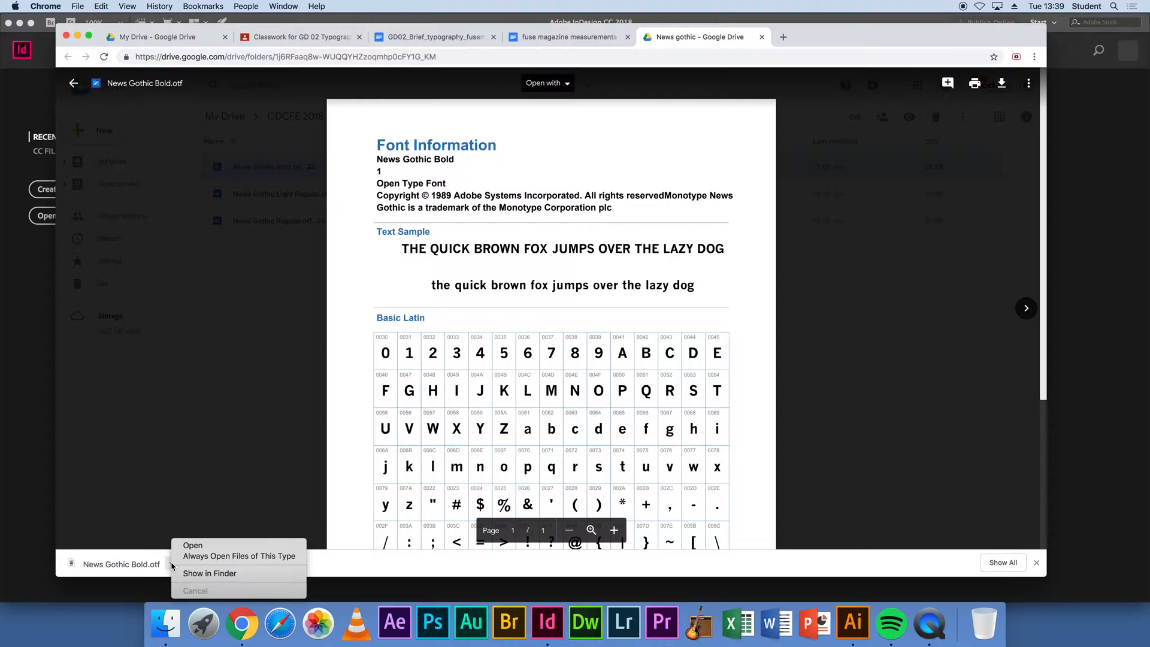
left_click(198, 574)
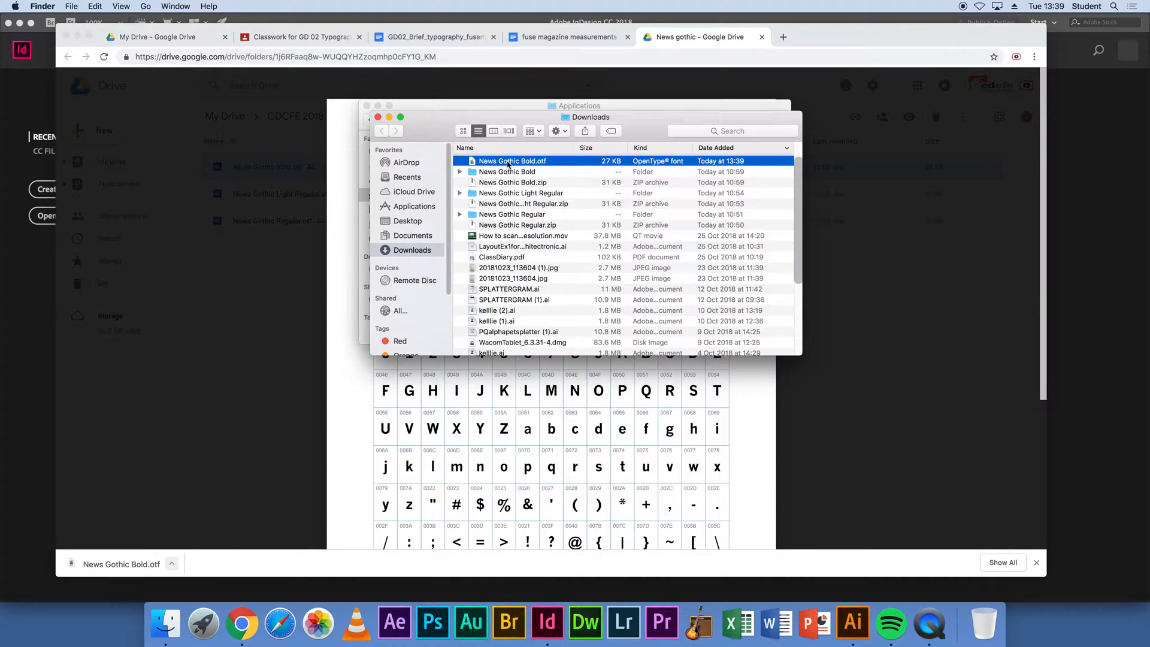
double_click(508, 163)
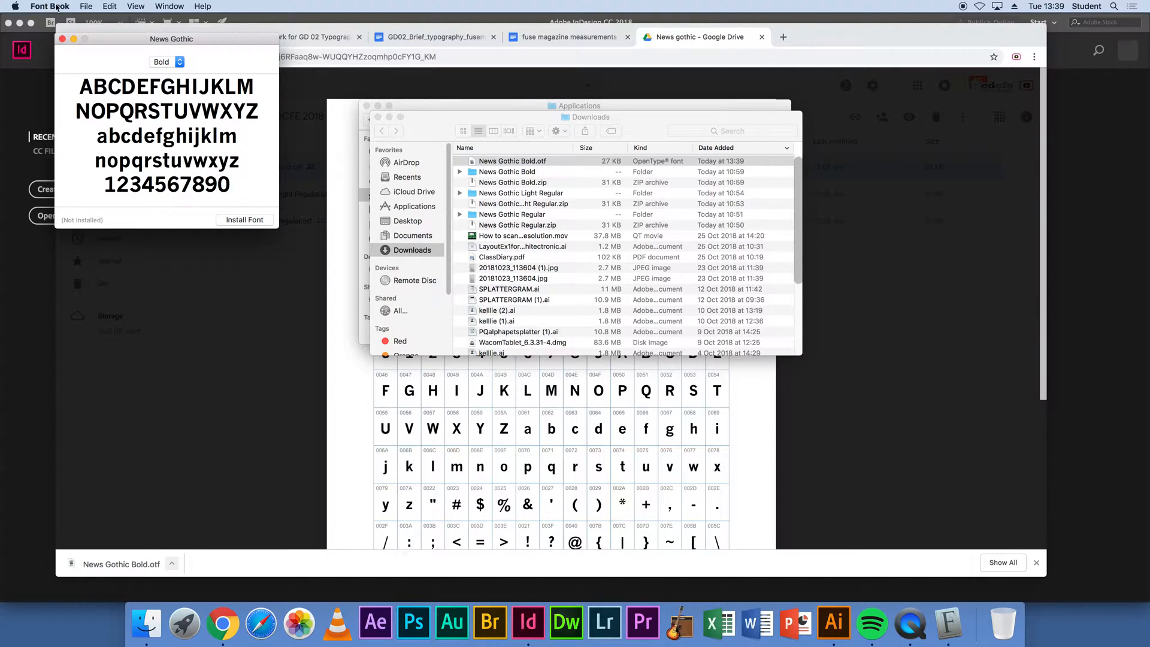
left_click(250, 221)
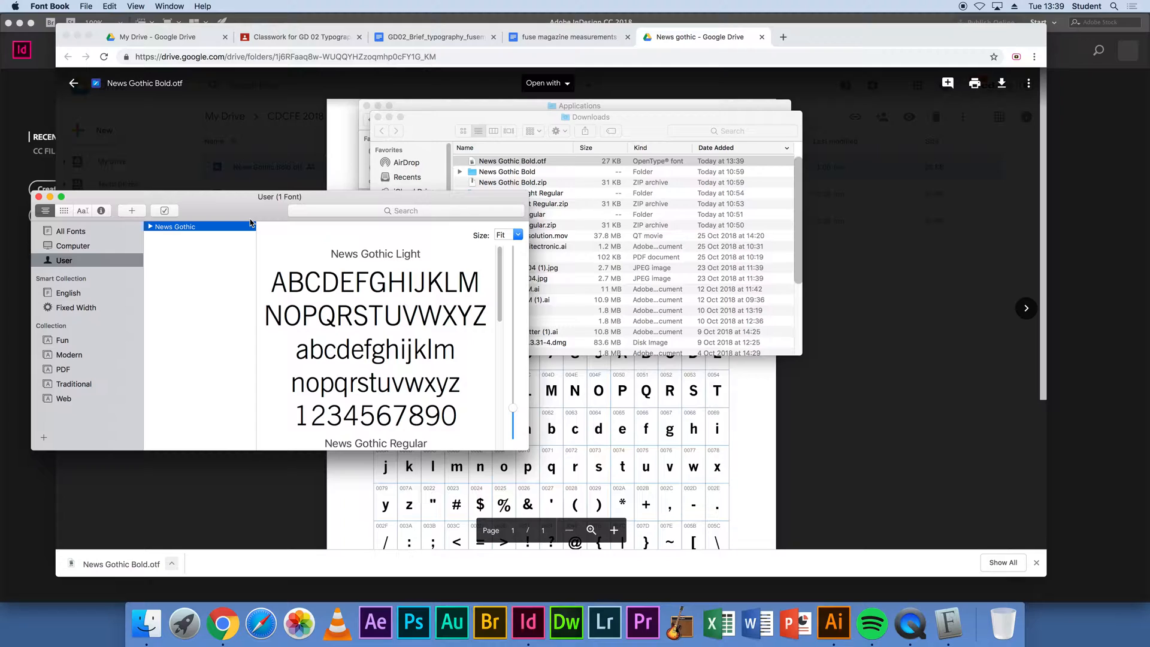
scroll(491, 300, "down", 4)
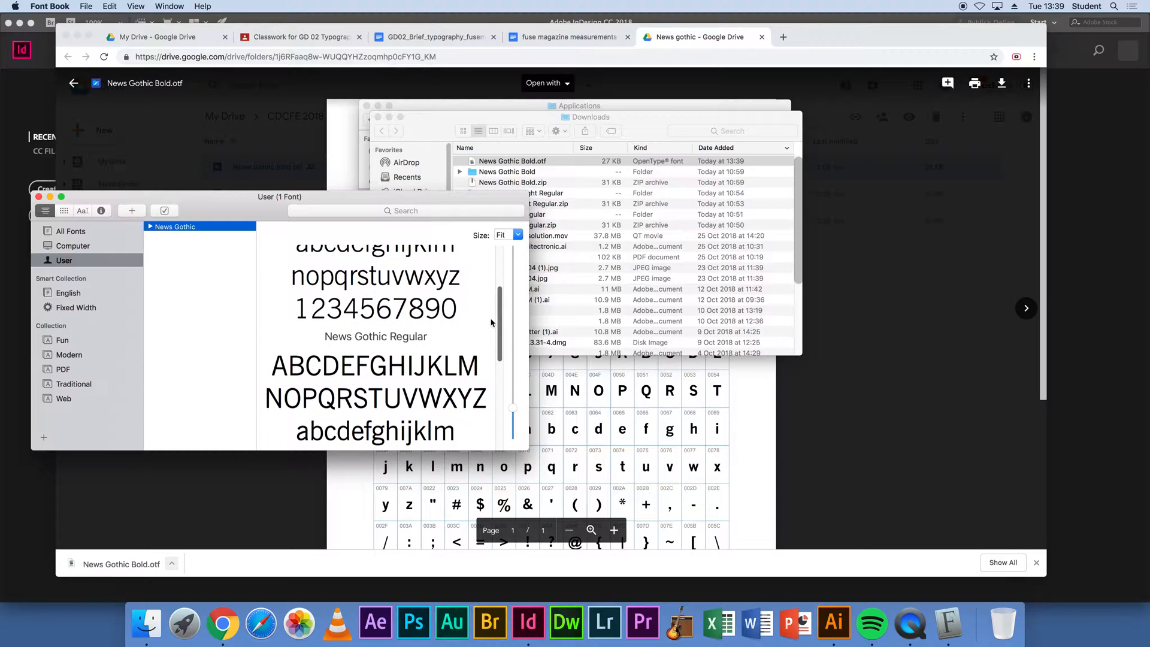
scroll(488, 360, "down", 7)
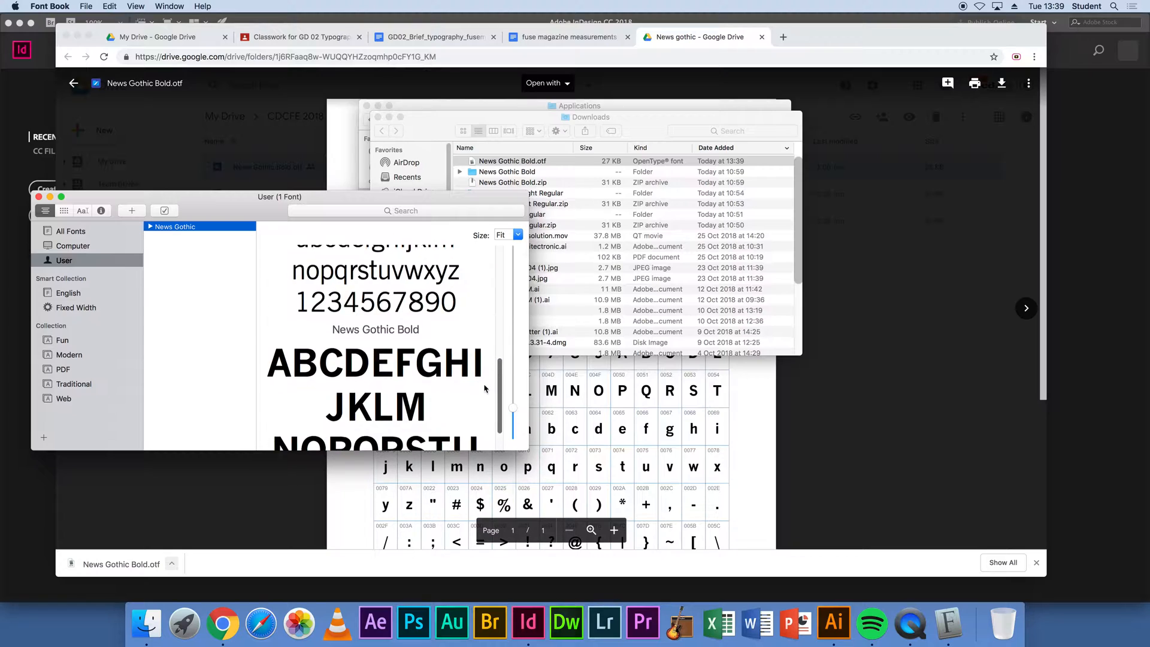
scroll(485, 388, "down", 1)
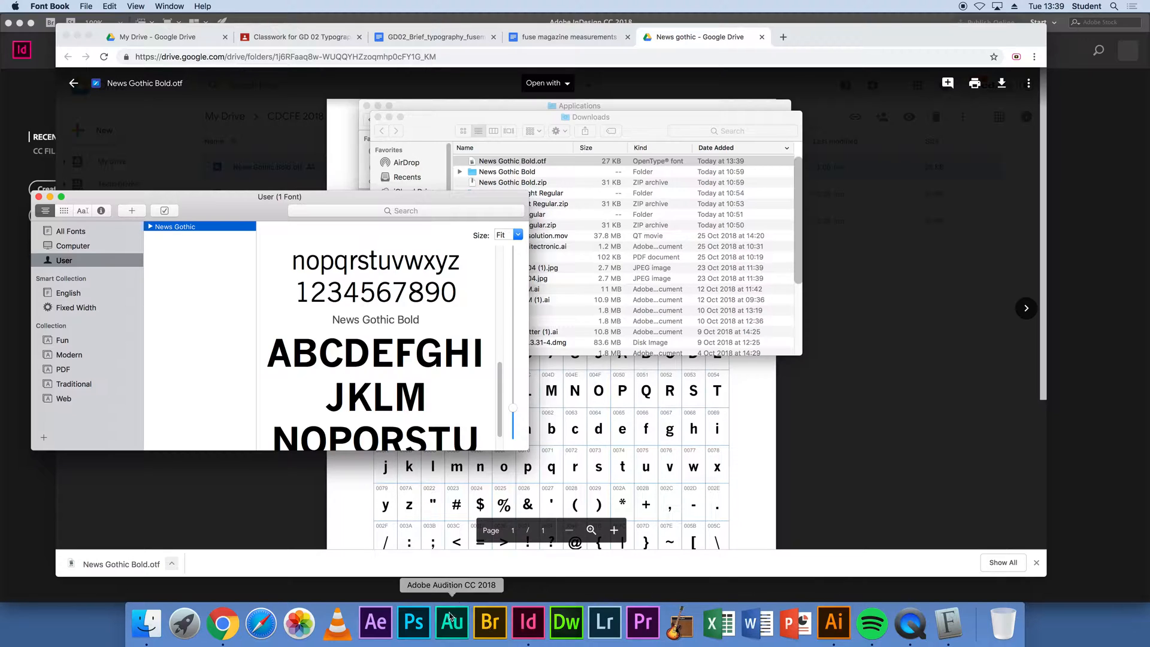
- Return to the fuse magazine measurements document in Chrome and review the page dimensions and margins
left_click(224, 632)
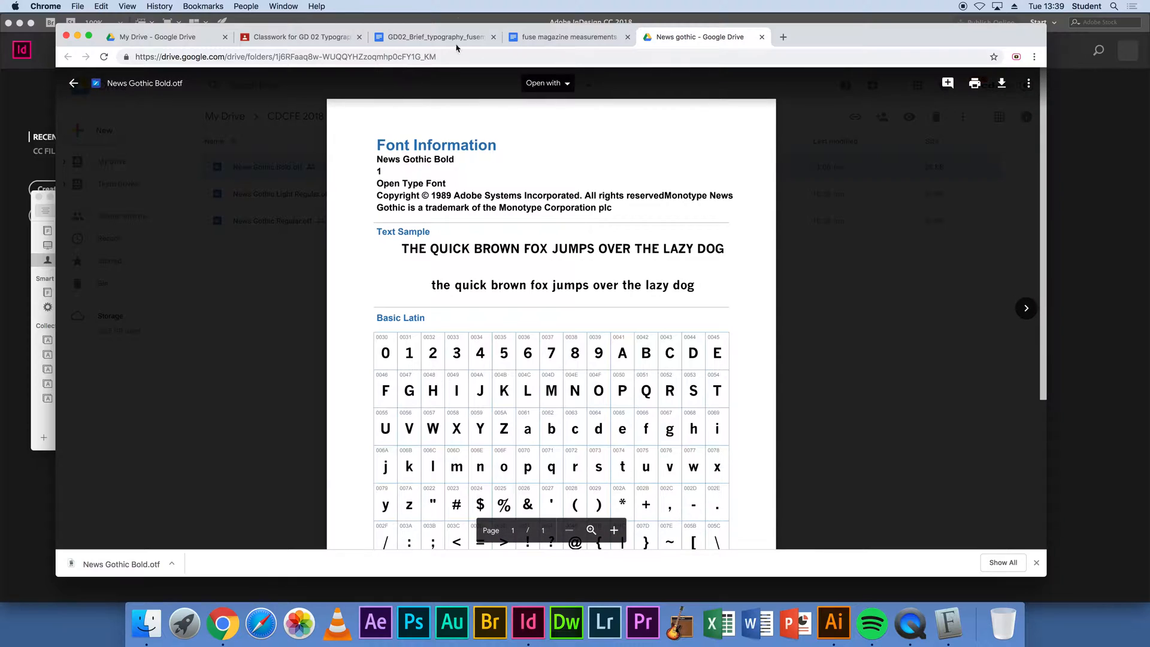
left_click(563, 37)
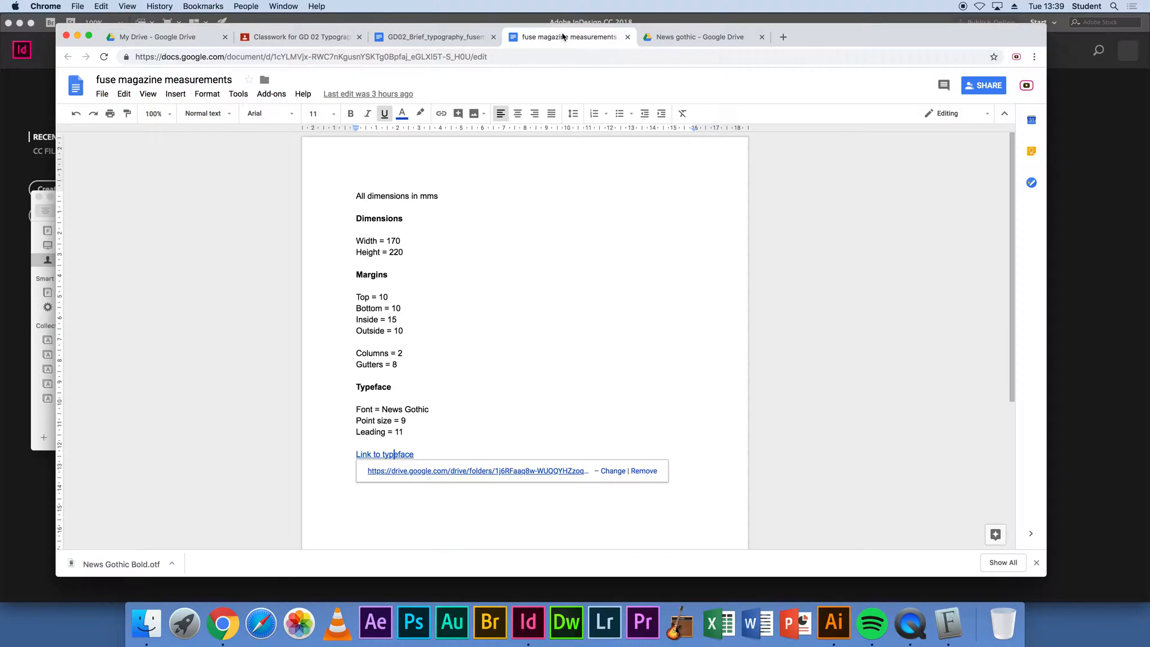
double_click(513, 273)
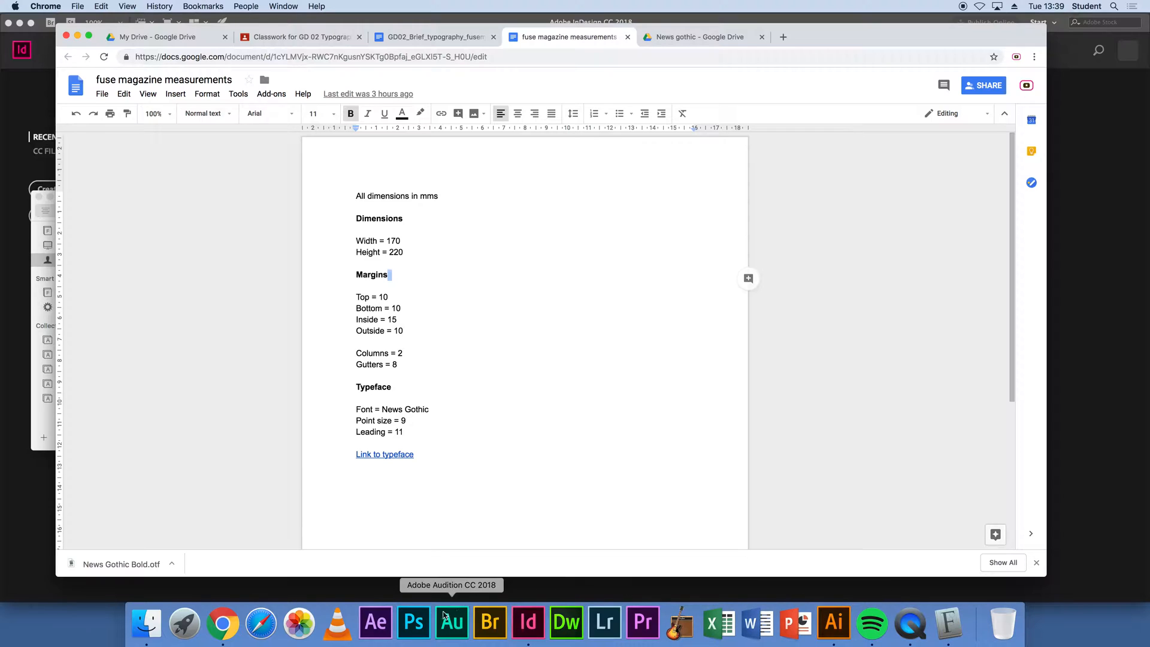
- Switch to InDesign and start a new document 170 mm wide and 220 mm high with facing pages enabled
left_click(533, 627)
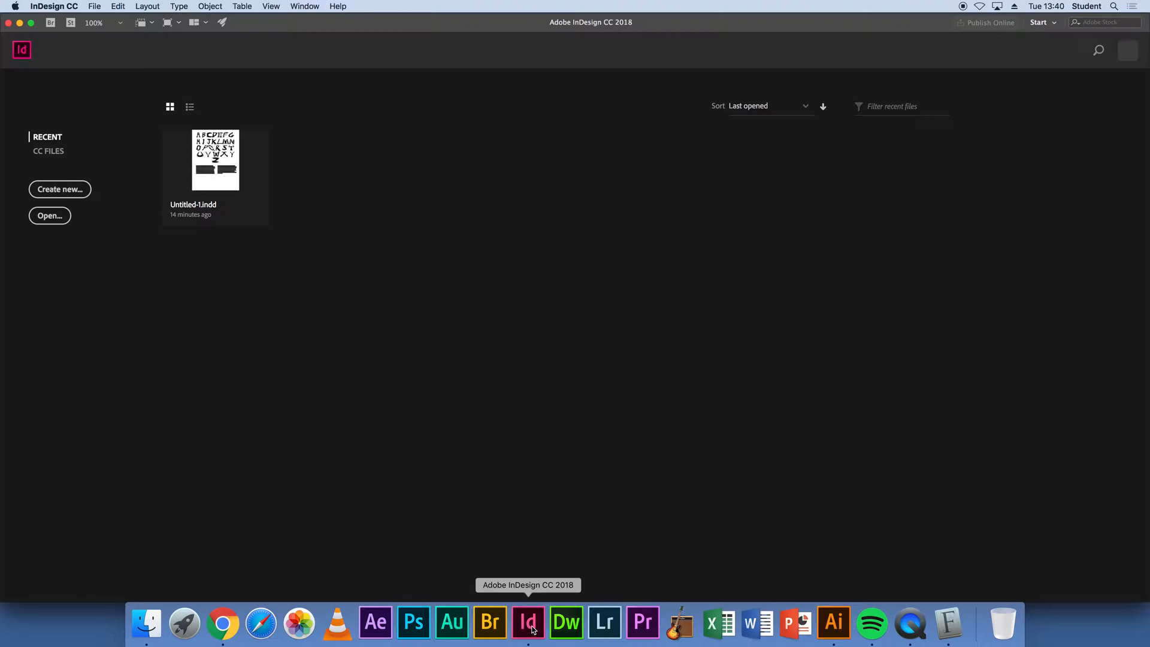
left_click(65, 191)
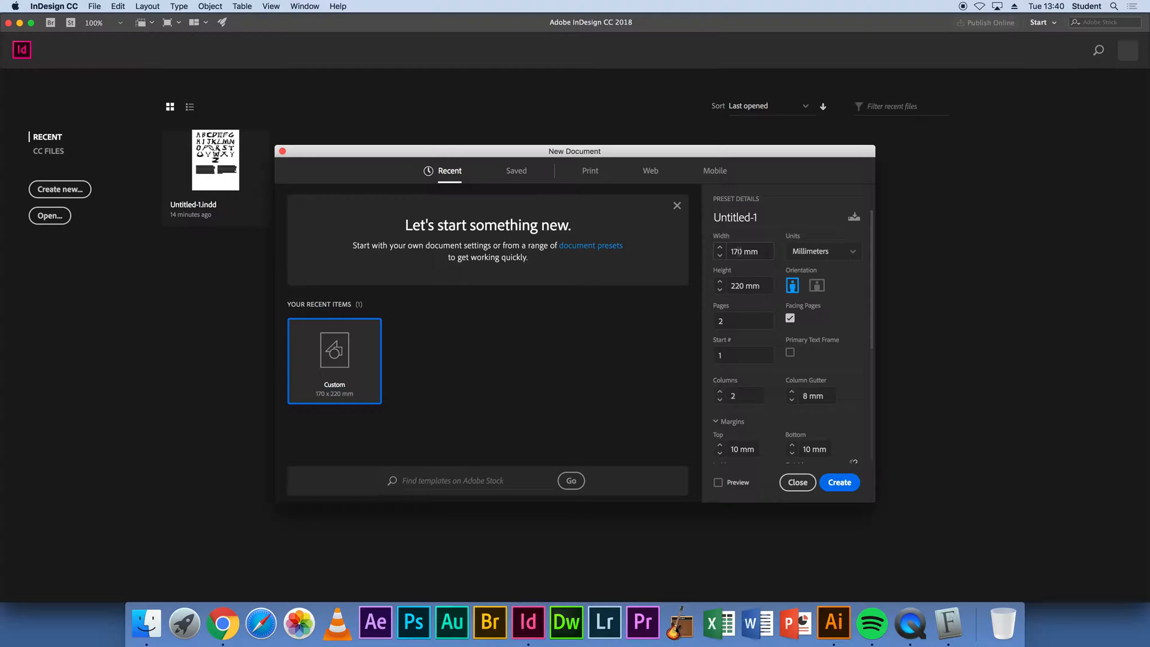
left_click_drag(732, 252, 759, 251)
left_click_drag(732, 286, 763, 286)
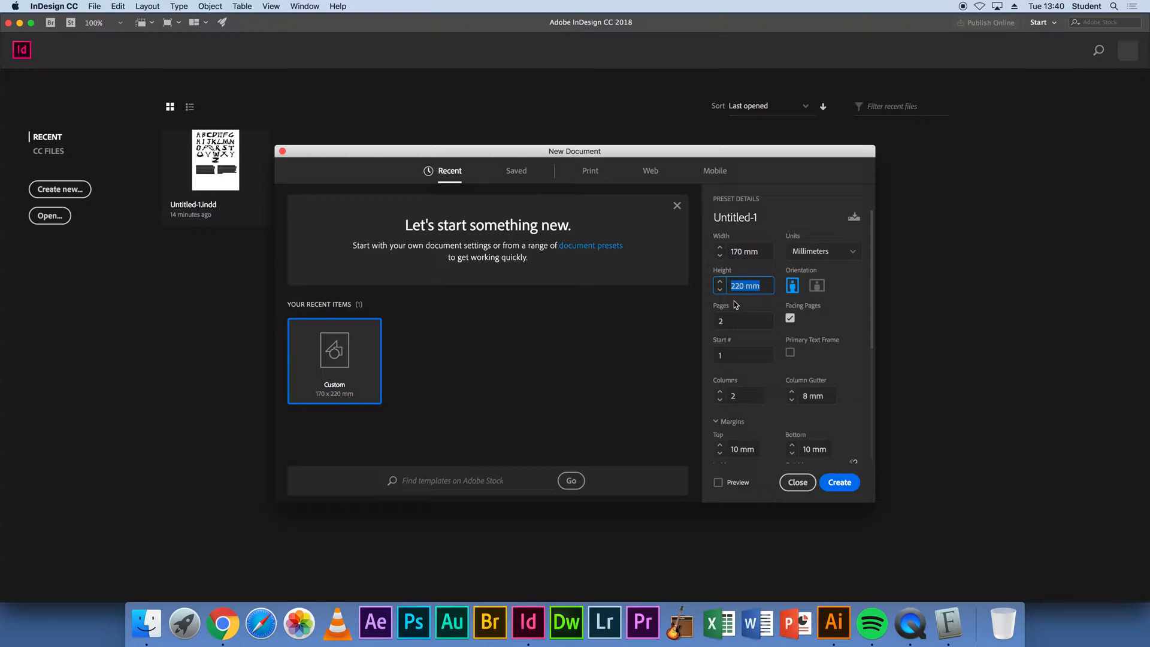
left_click(791, 320)
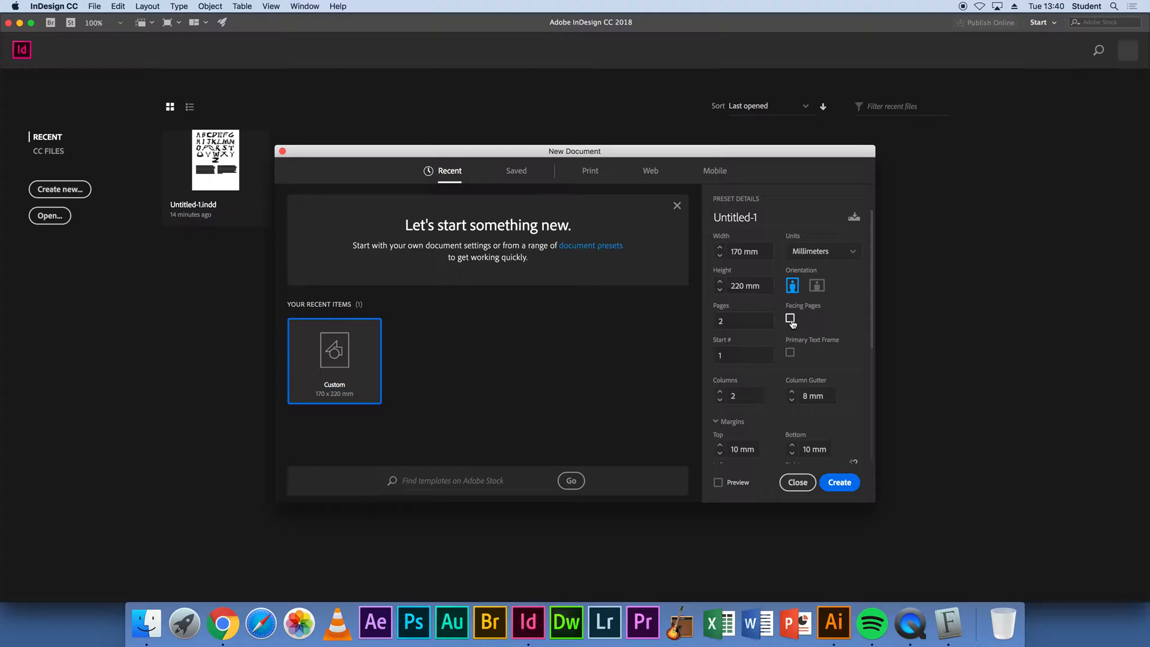
left_click(791, 320)
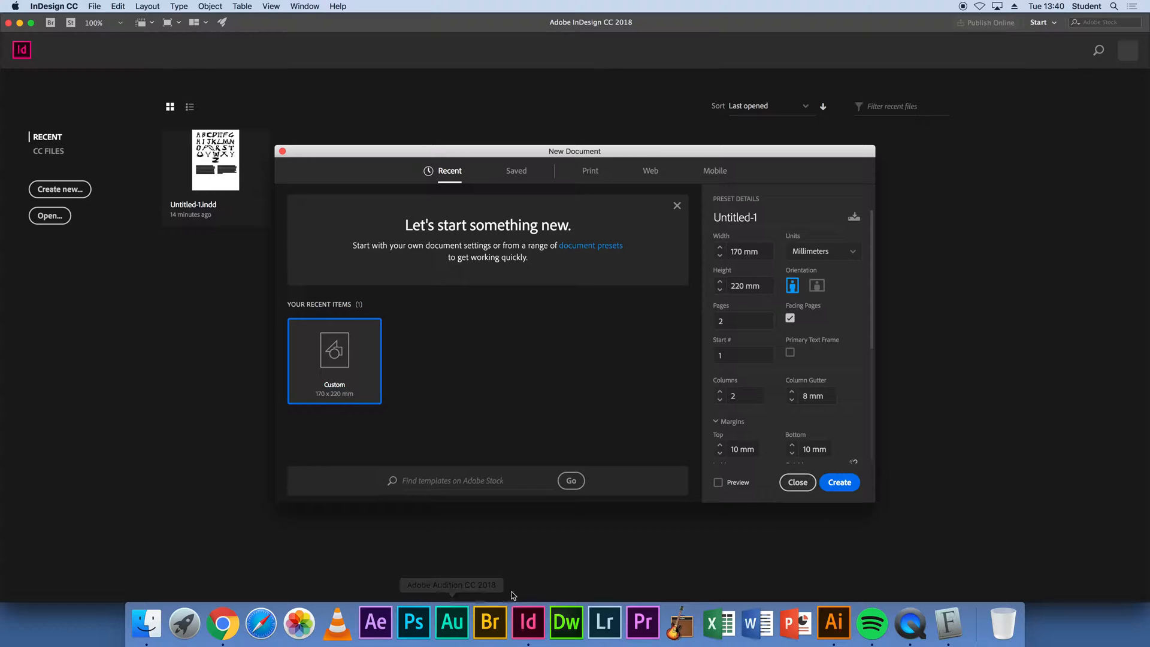
- Check the margin measurements in Chrome, unlink the new InDesign document's margins and set the inside margin to 15 mm
left_click(238, 633)
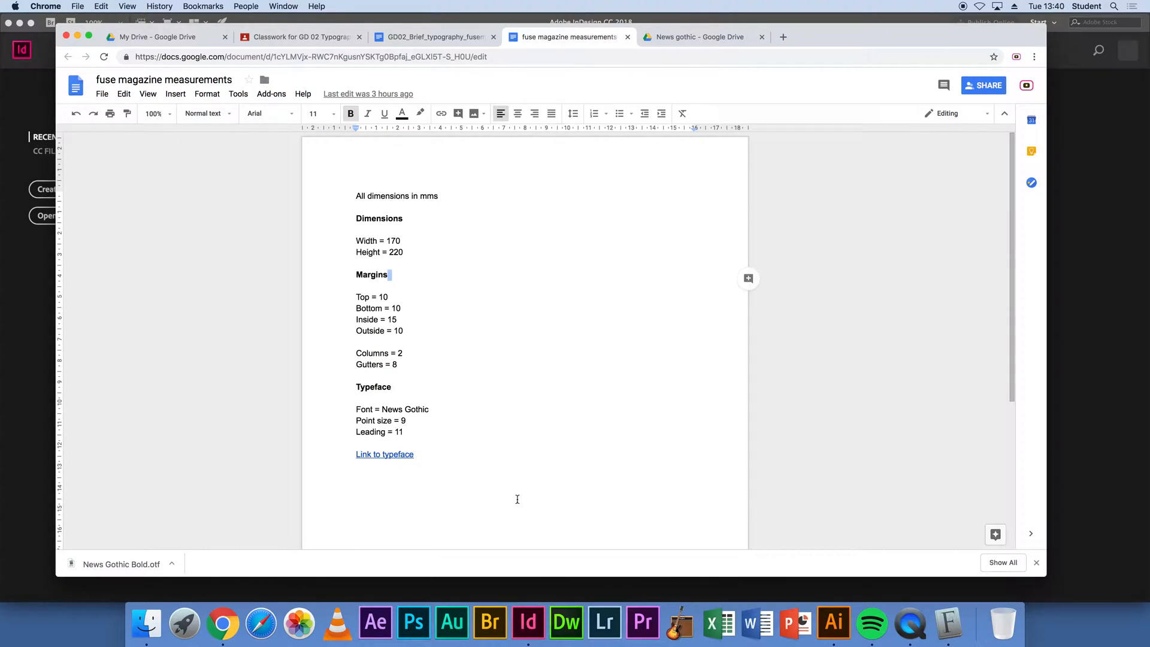
left_click(529, 623)
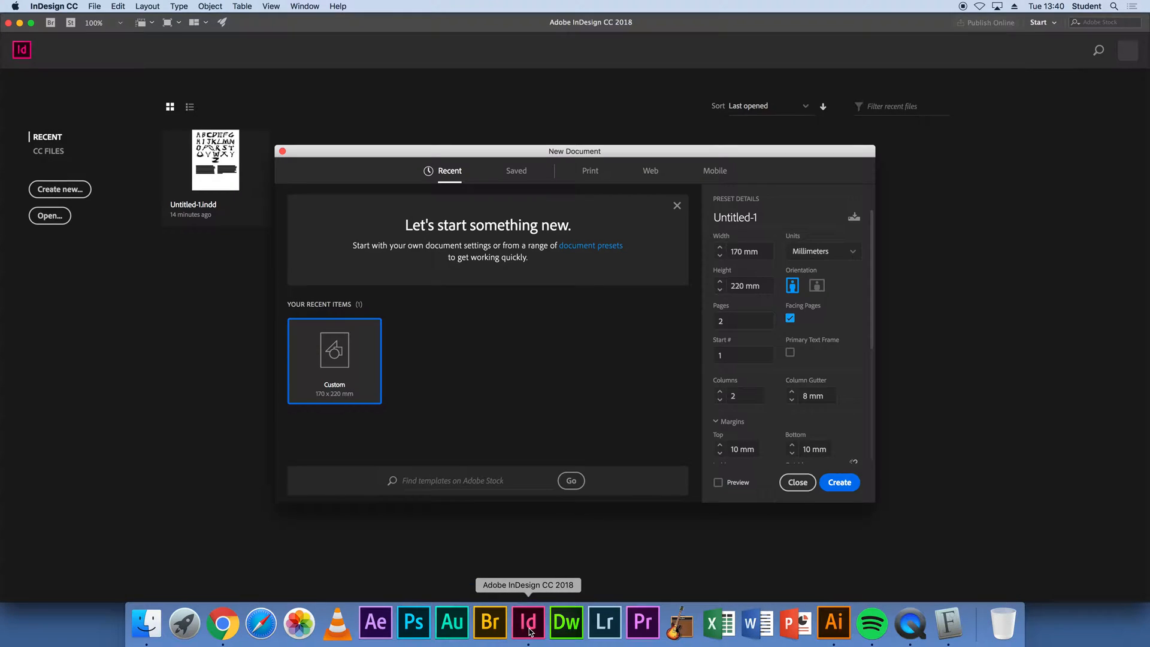
scroll(872, 353, "down", 5)
left_click(854, 341)
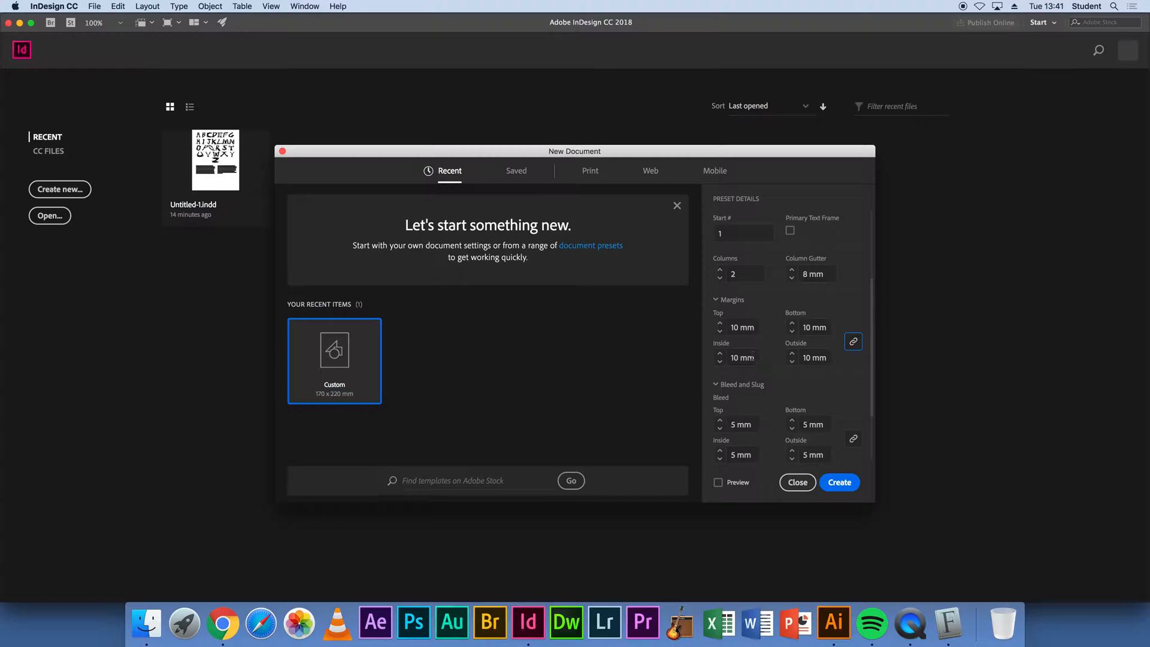
left_click(854, 344)
scroll(737, 360, "down", 2)
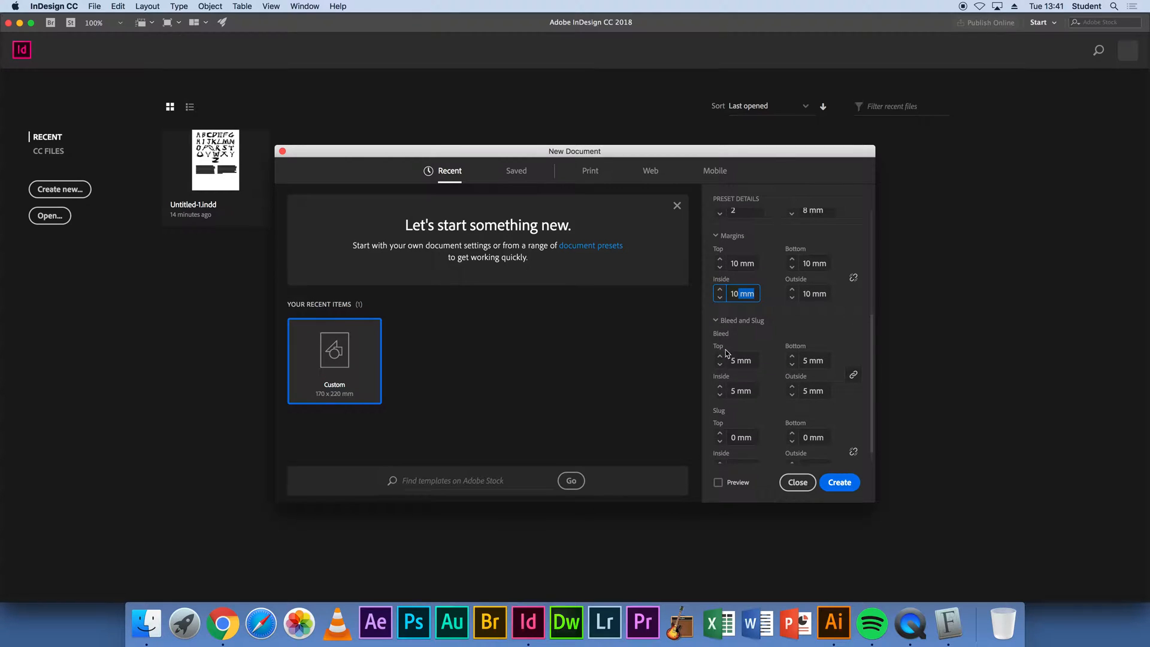
double_click(726, 294)
type("15")
- Review the bleed and slug settings and create the document
scroll(719, 326, "up", 2)
left_click(733, 375)
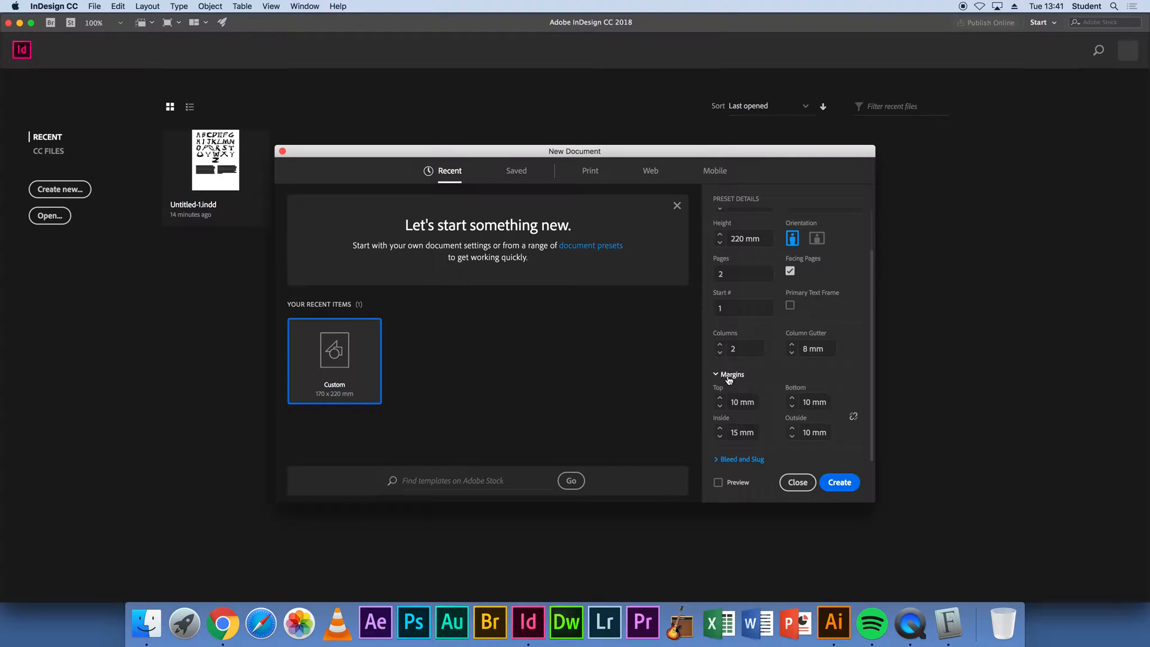
left_click(717, 459)
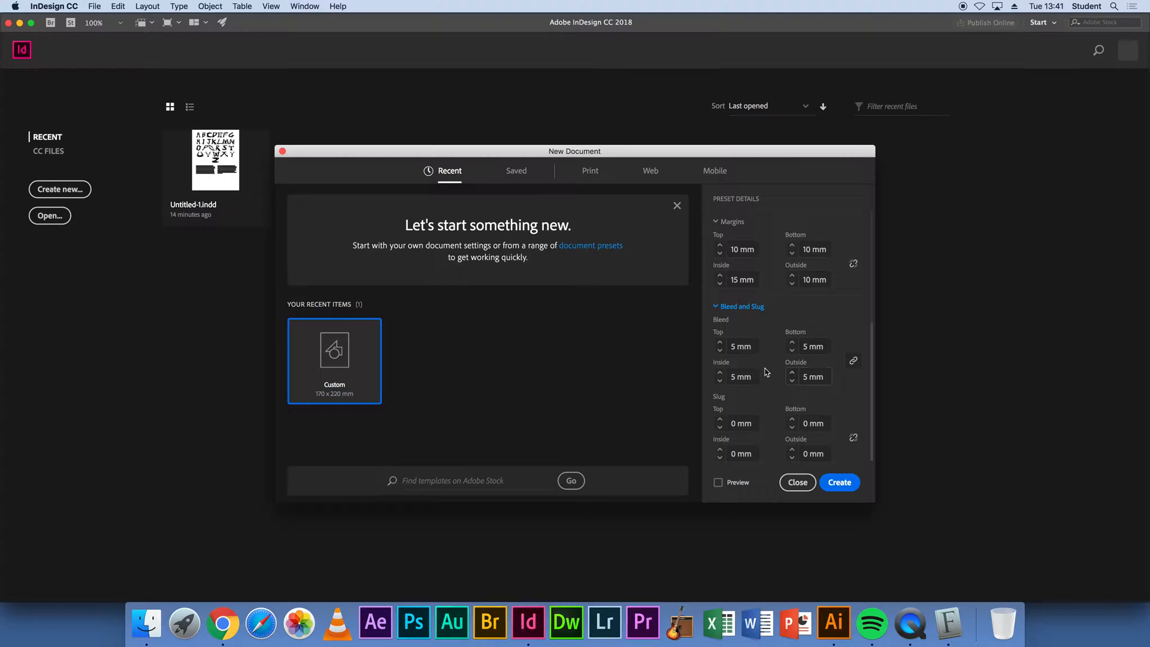
left_click_drag(874, 410, 873, 250)
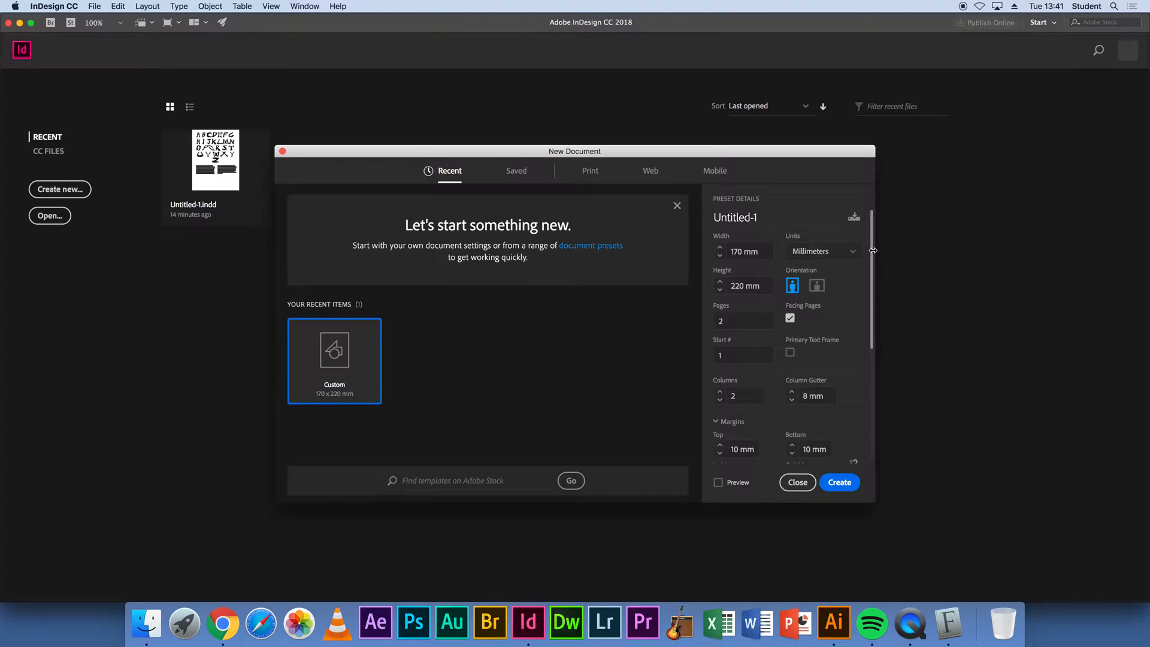
scroll(869, 264, "down", 2)
left_click(841, 483)
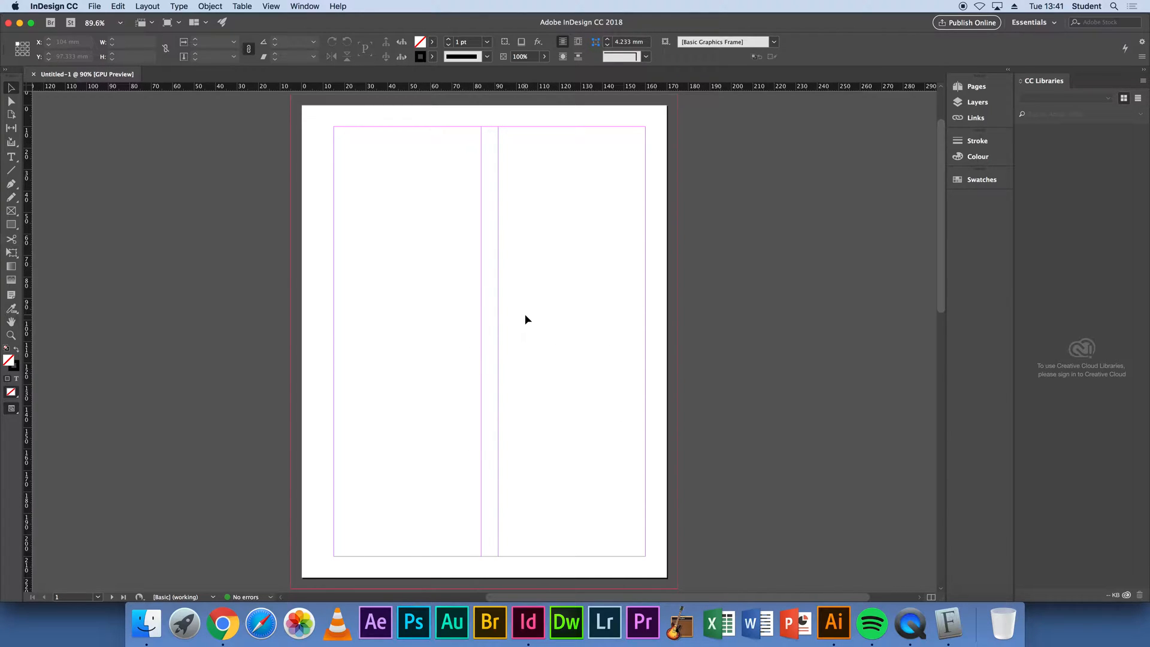
- Add an A-Master page beside page 2 to form a facing two-page spread
left_click_drag(940, 278, 906, 479)
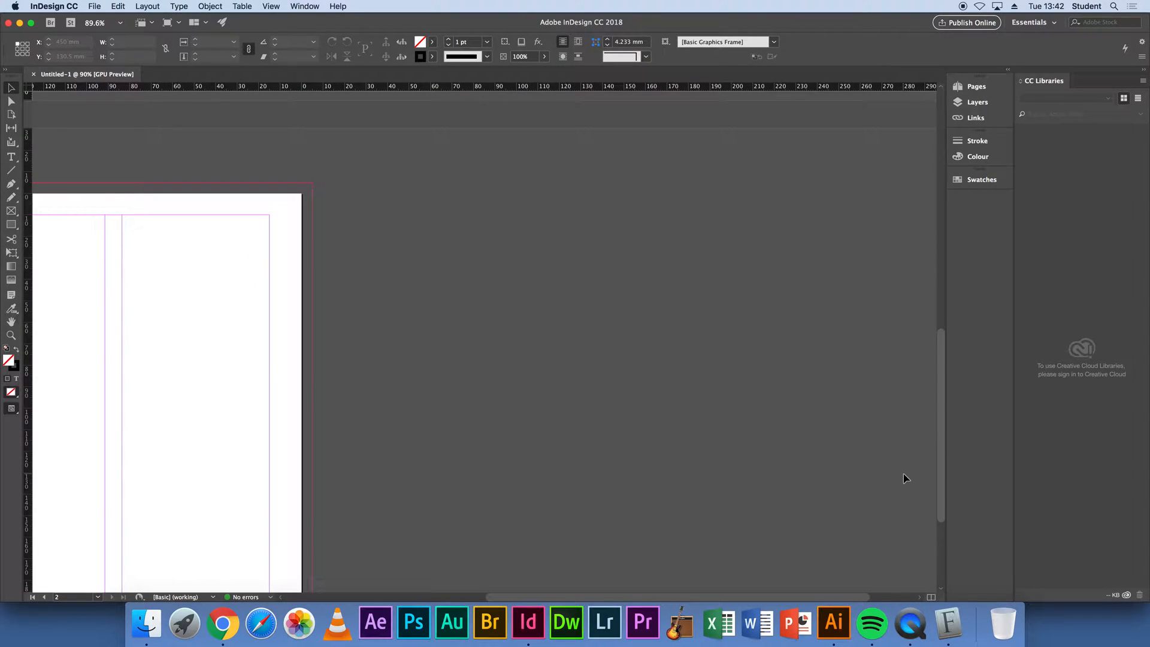
key("super+minus")
key("super+minus")
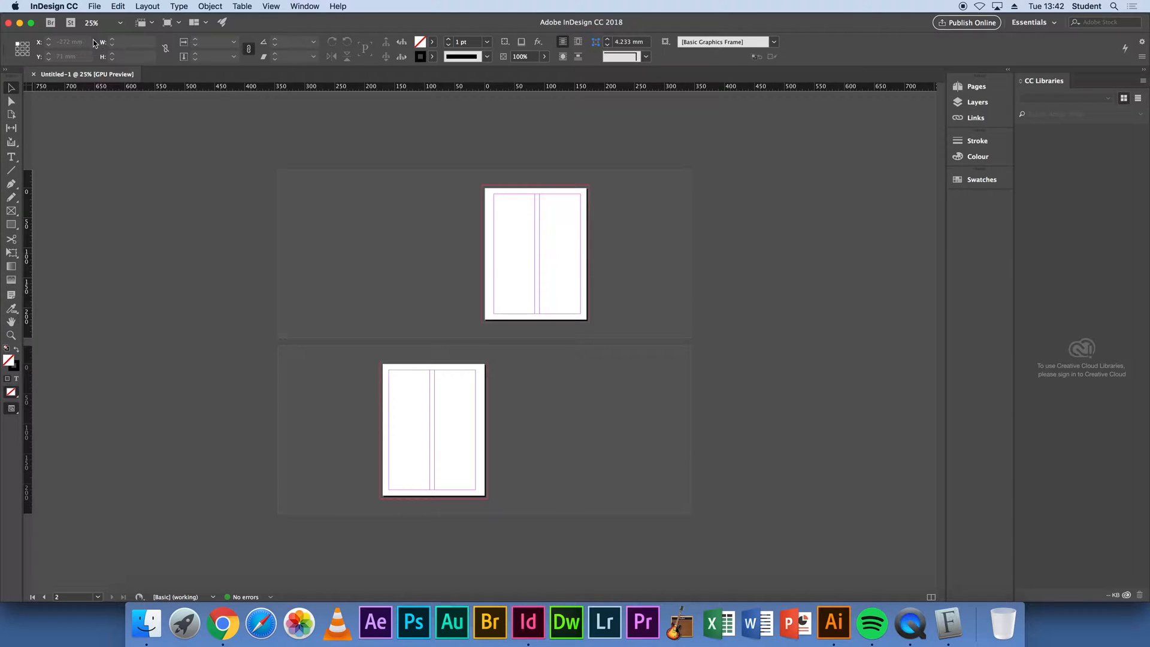
left_click(960, 89)
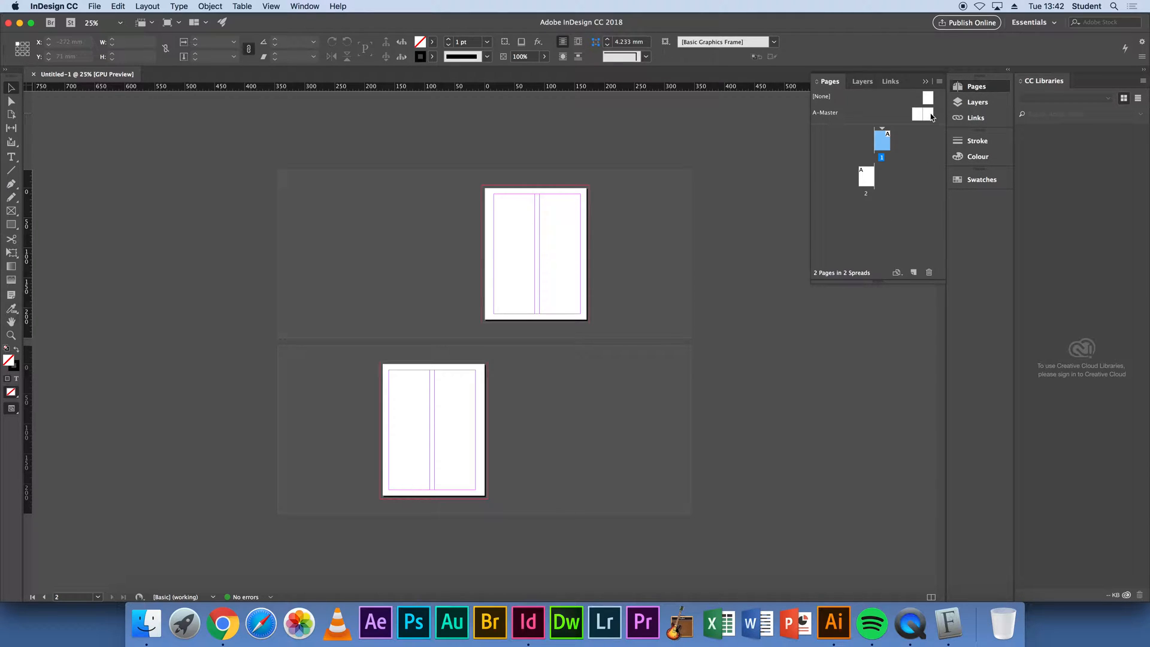
left_click_drag(932, 116, 883, 180)
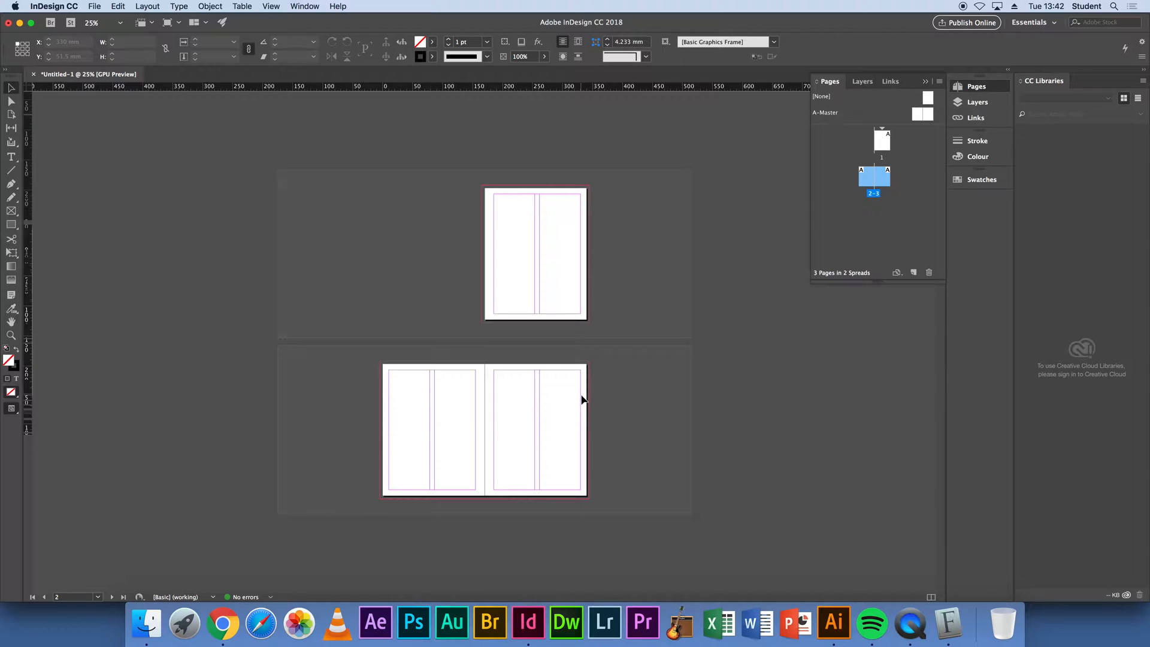
key("super+equal")
key("super+equal")
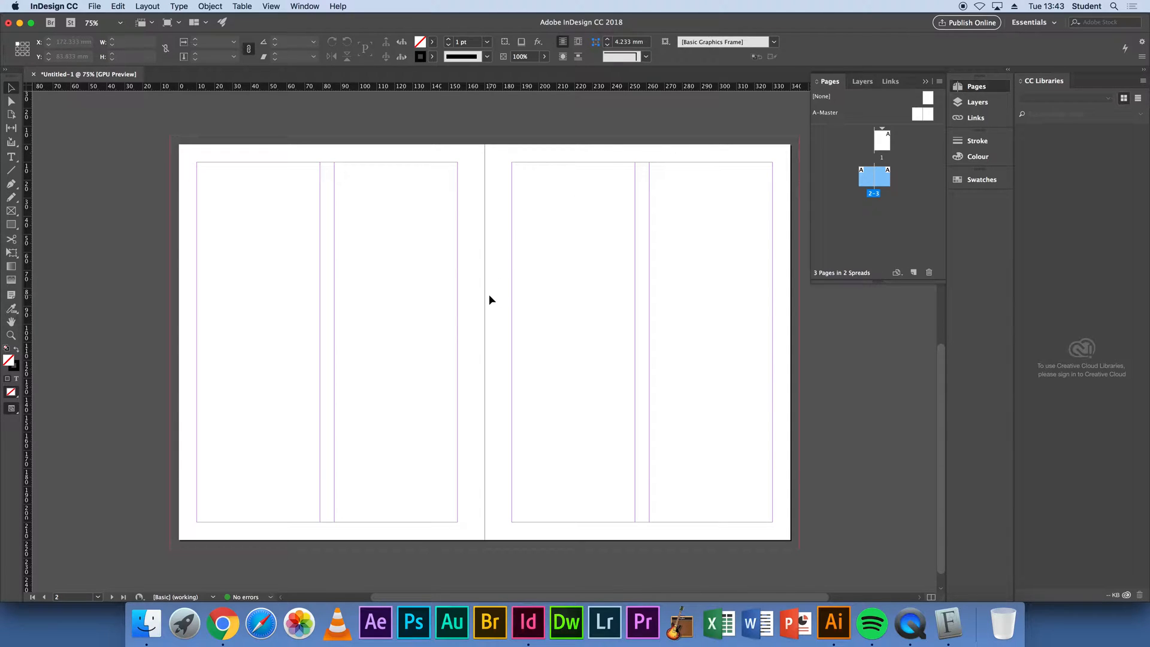
- Switch to Illustrator, start saving the font artwork under a new name and choose the images folder inside indesign fuse mag
left_click(834, 624)
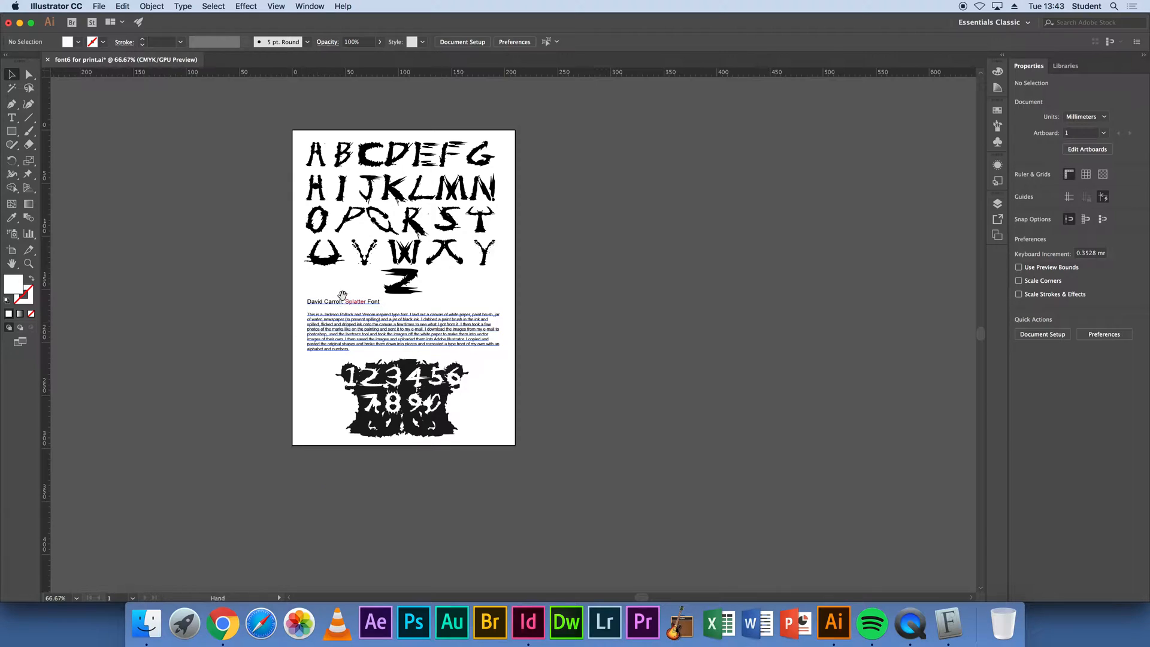
left_click_drag(343, 296, 341, 329)
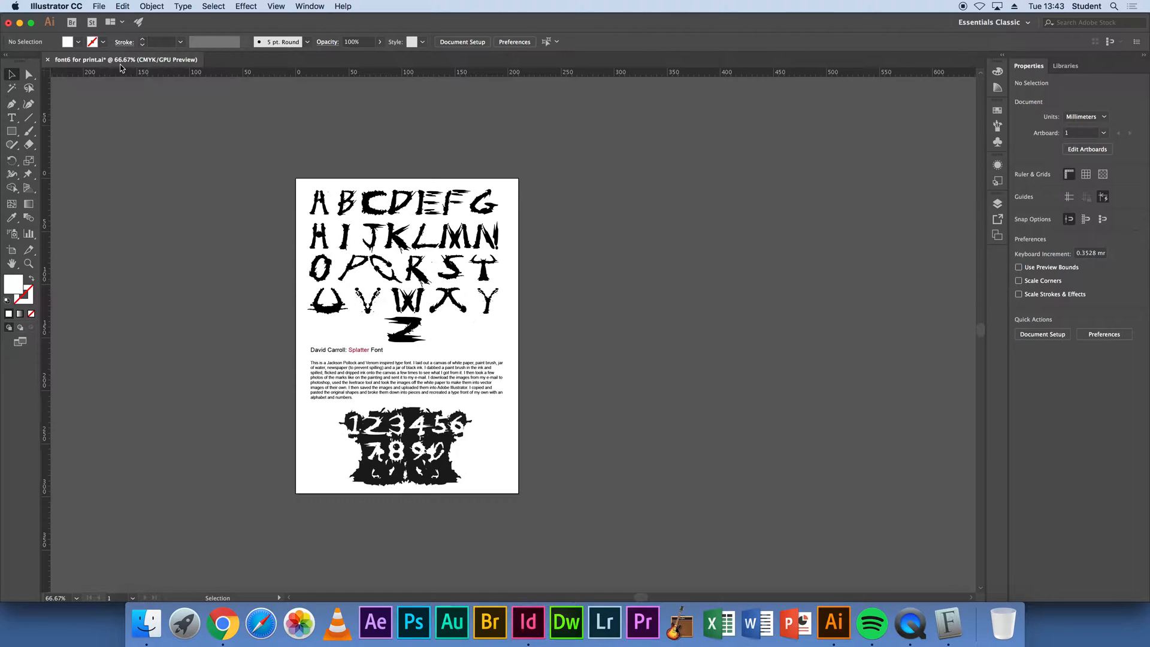
left_click(100, 5)
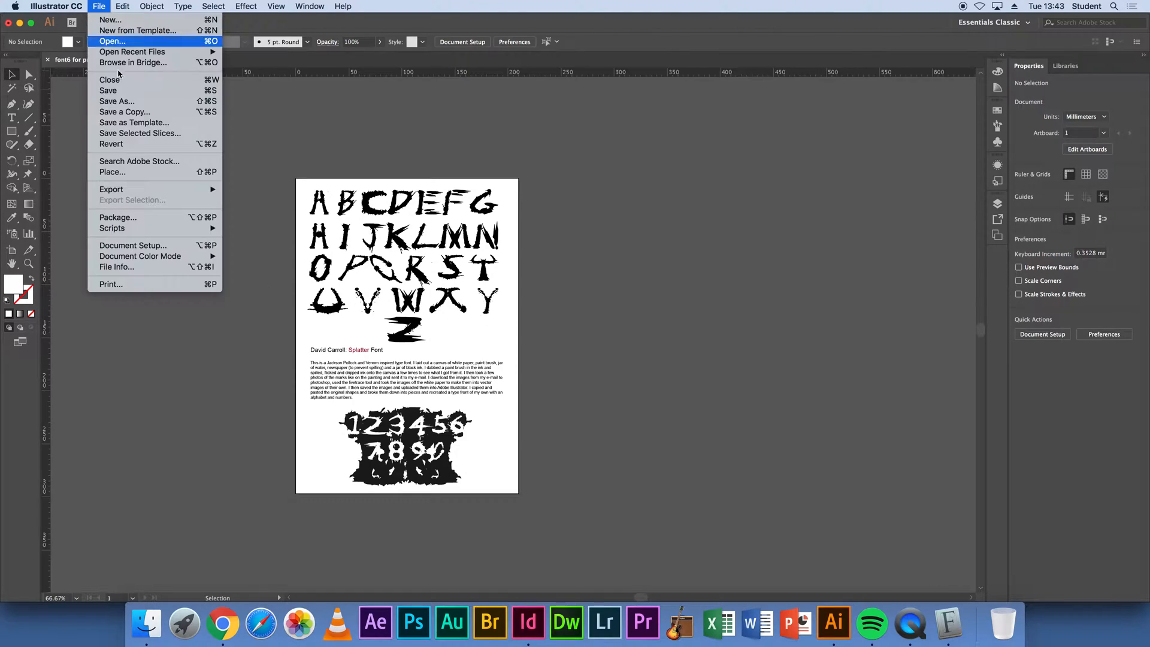
left_click(141, 106)
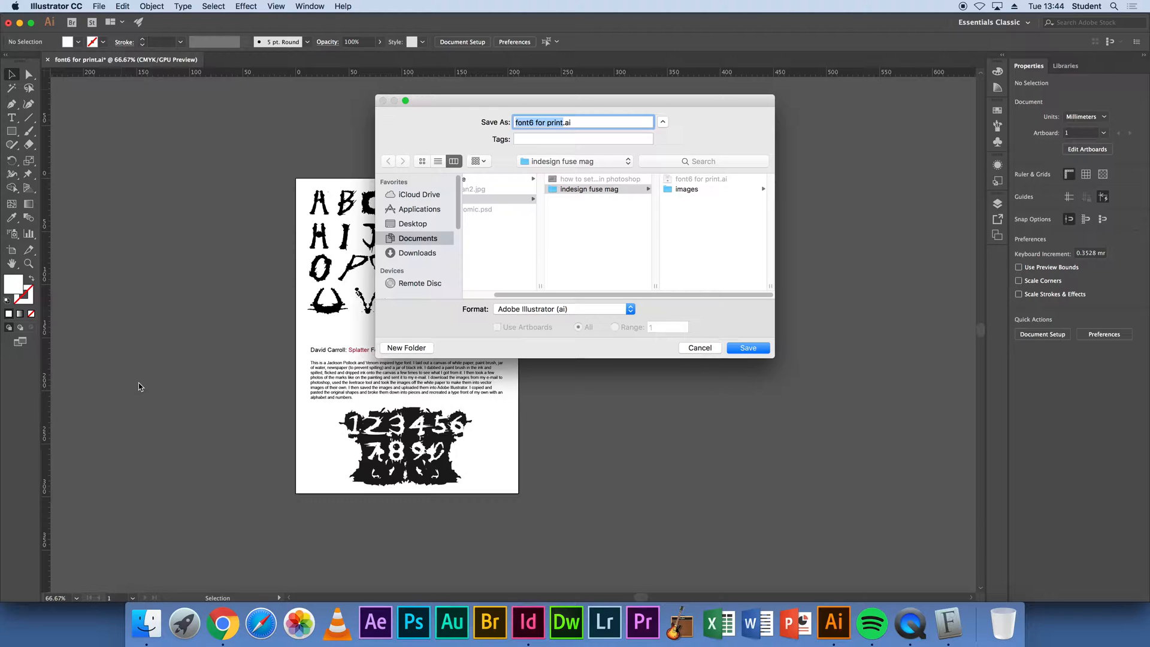
left_click_drag(530, 295, 500, 295)
mouse_move(459, 217)
left_mouse_down()
mouse_move(456, 265)
mouse_move(457, 212)
left_mouse_up()
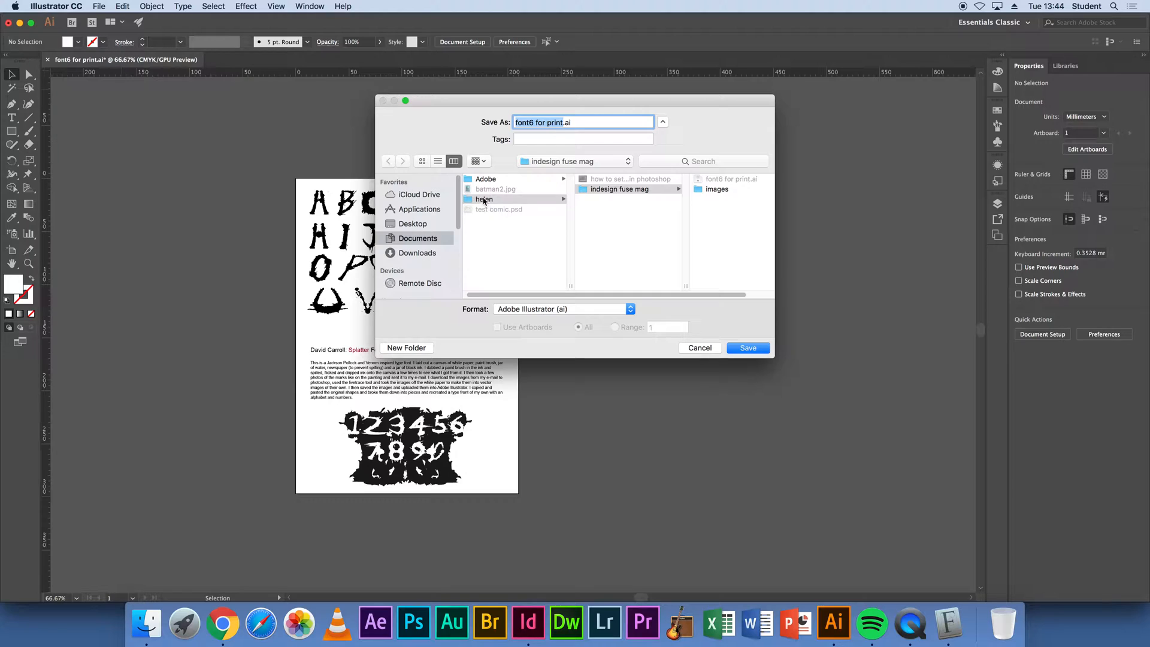
left_click(485, 200)
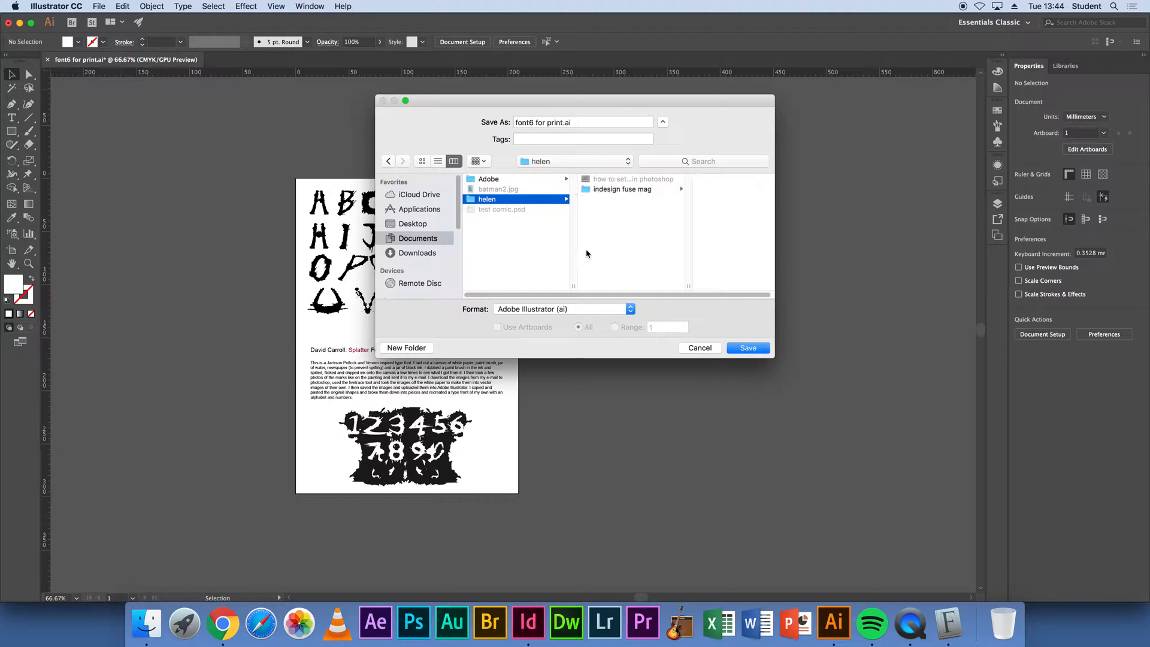
left_click(615, 190)
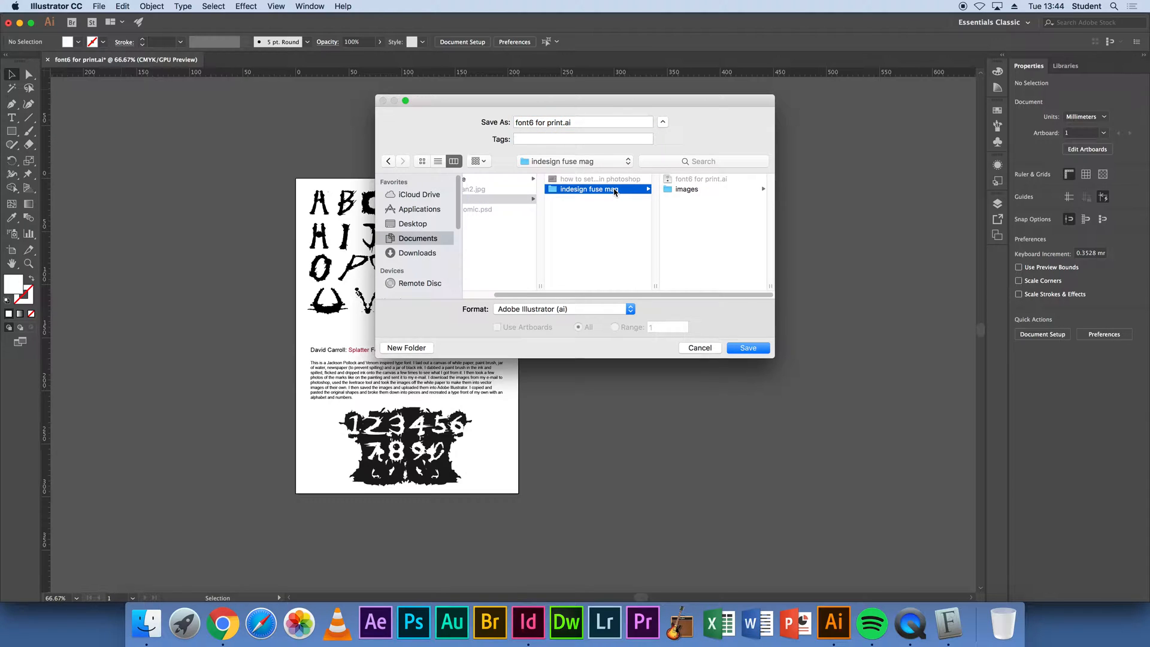
left_click(690, 190)
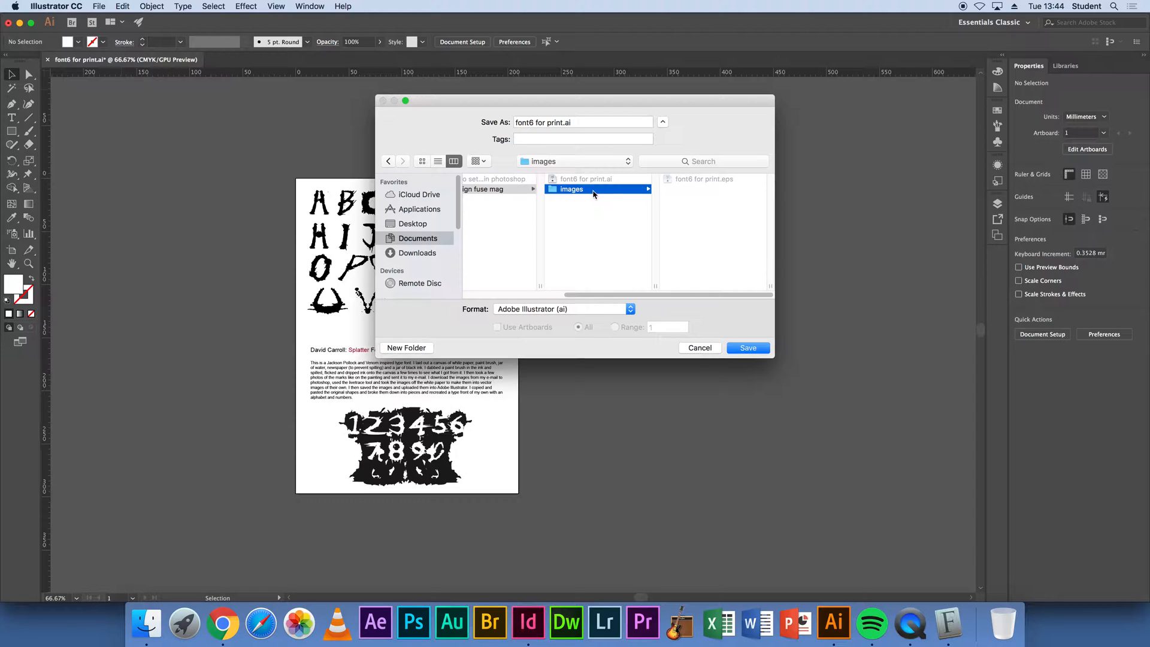
- Save the artwork in Illustrator EPS format as font6 for print2.eps with the default EPS options
left_click(543, 310)
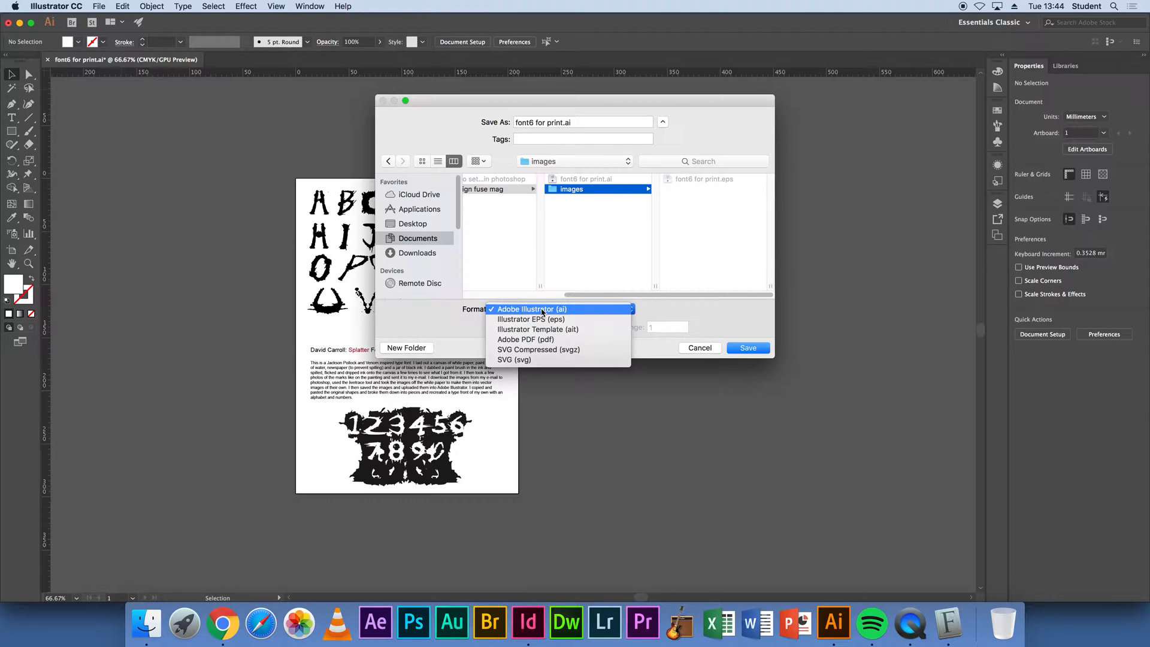
left_click(540, 321)
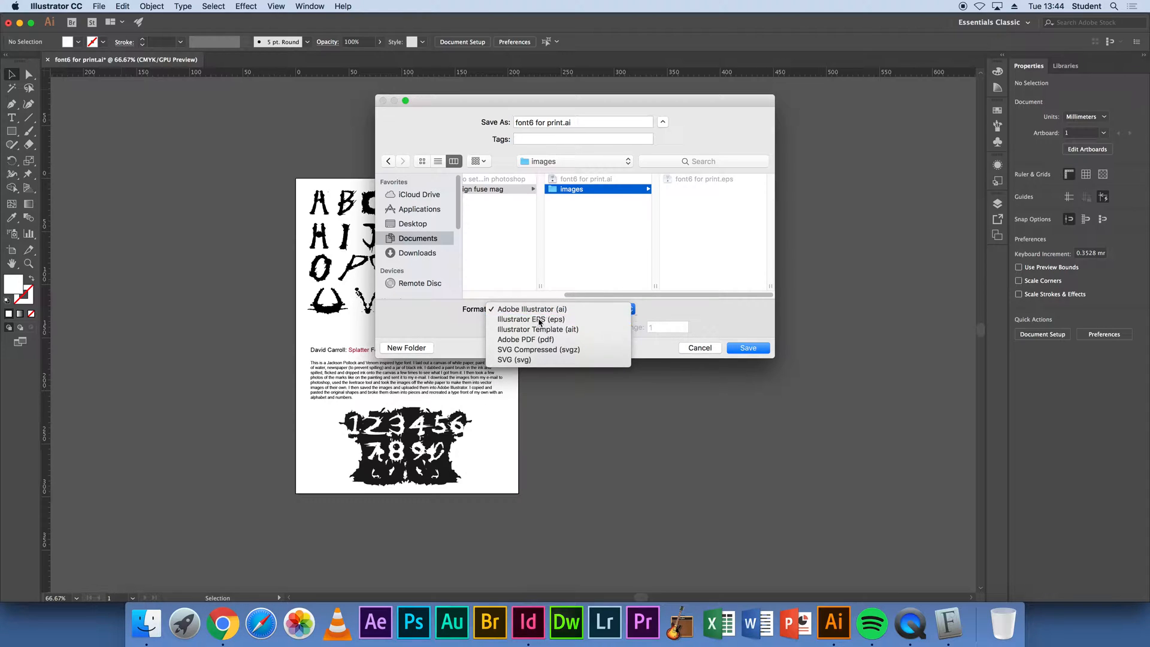
left_click(564, 123)
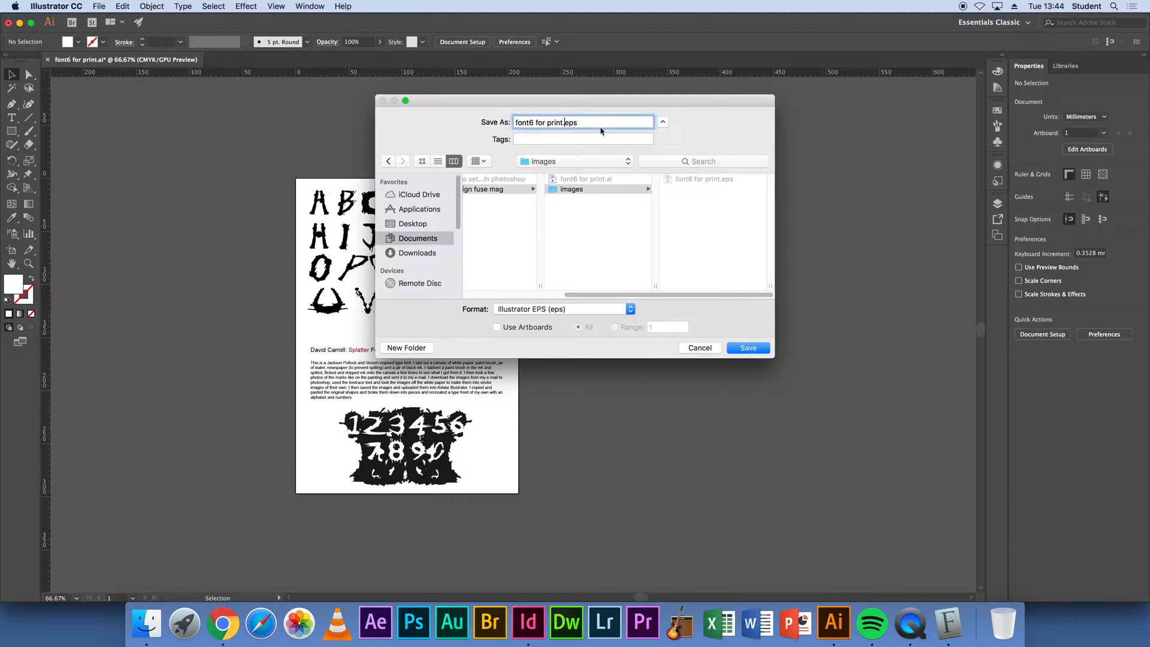
type("2")
left_click(758, 349)
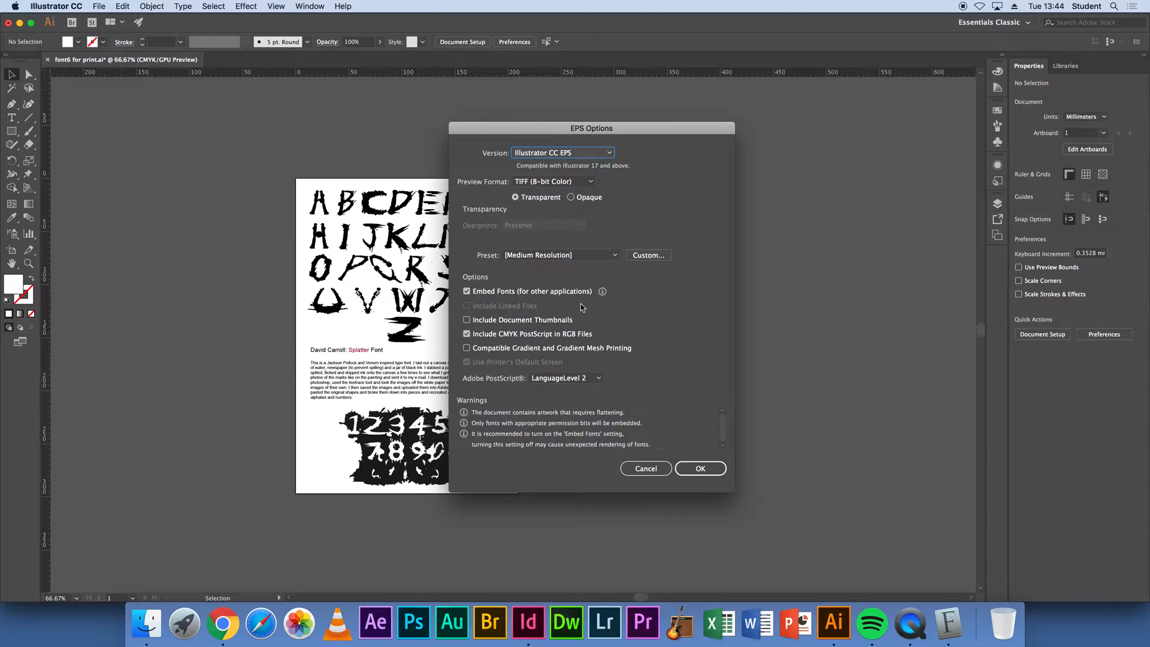
left_click(706, 467)
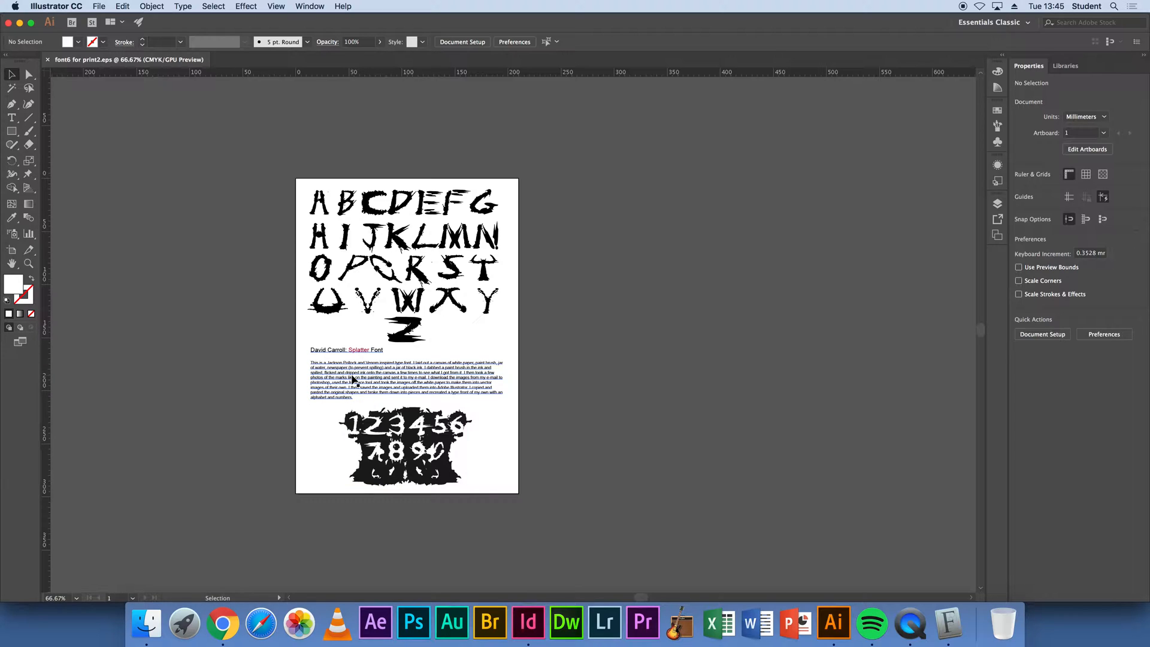
- Switch to InDesign, draw a 170 mm wide, 22 mm high frame across the right-hand page and add a vertical guide at its centre
left_click(533, 629)
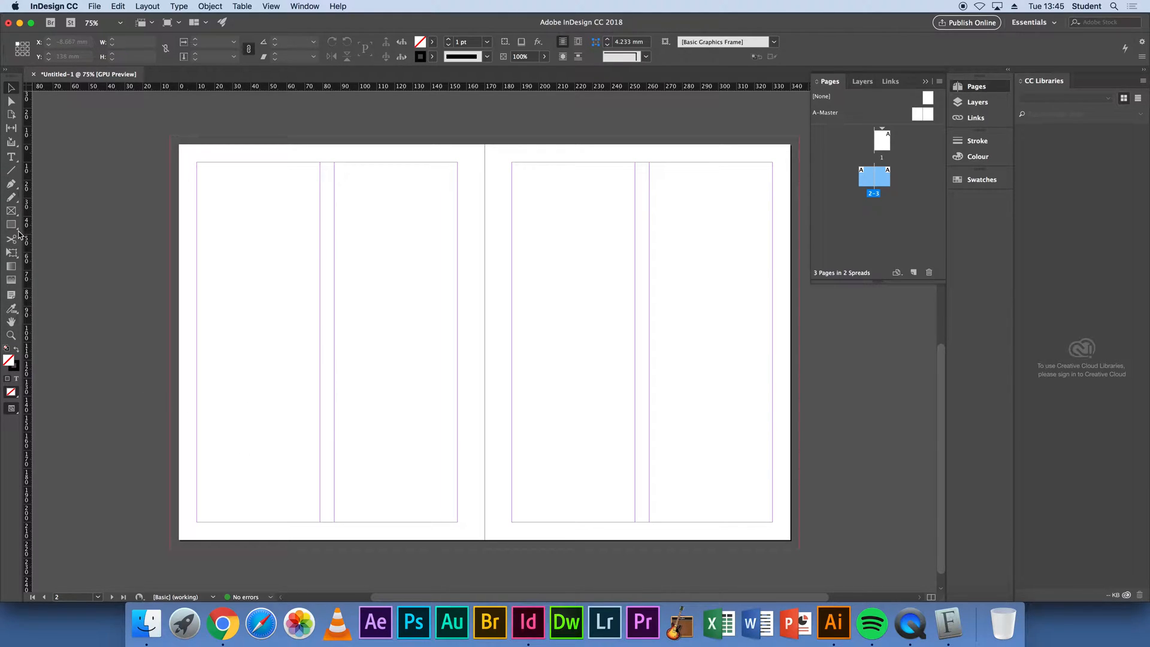
left_click(12, 211)
left_click_drag(486, 175, 791, 215)
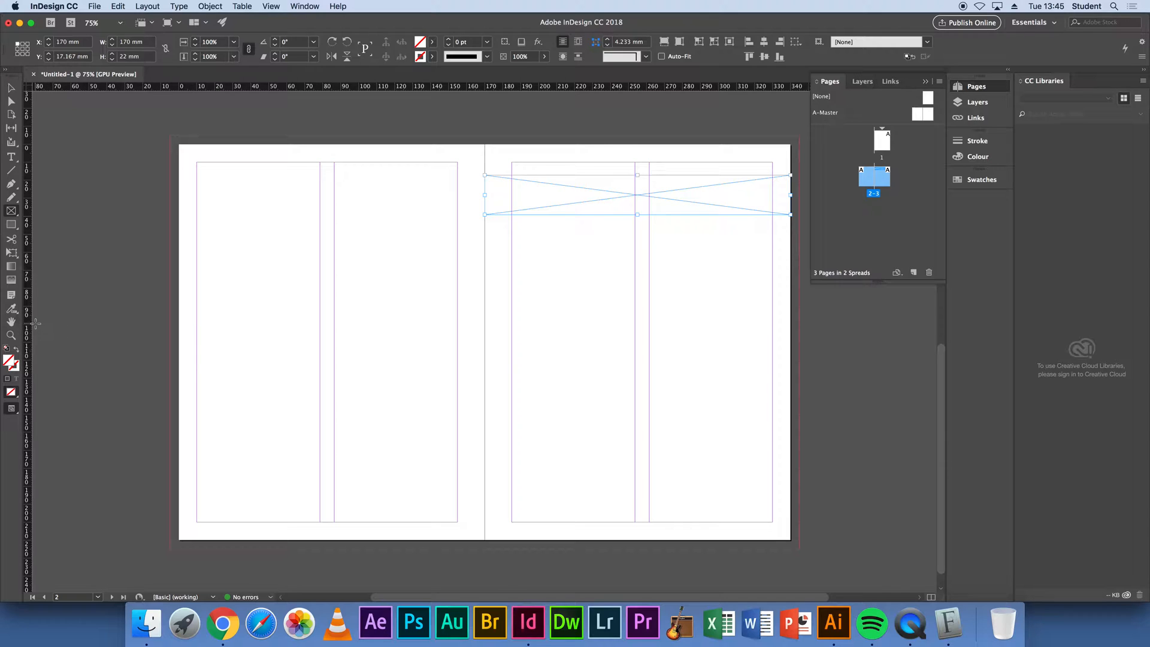
left_click_drag(28, 324, 637, 300)
- Resize the frame to 85 mm wide and 220 mm high and add a horizontal guide at its vertical midpoint
key("v")
left_click_drag(792, 194, 637, 204)
left_click_drag(561, 175, 562, 144)
left_click_drag(561, 215, 550, 542)
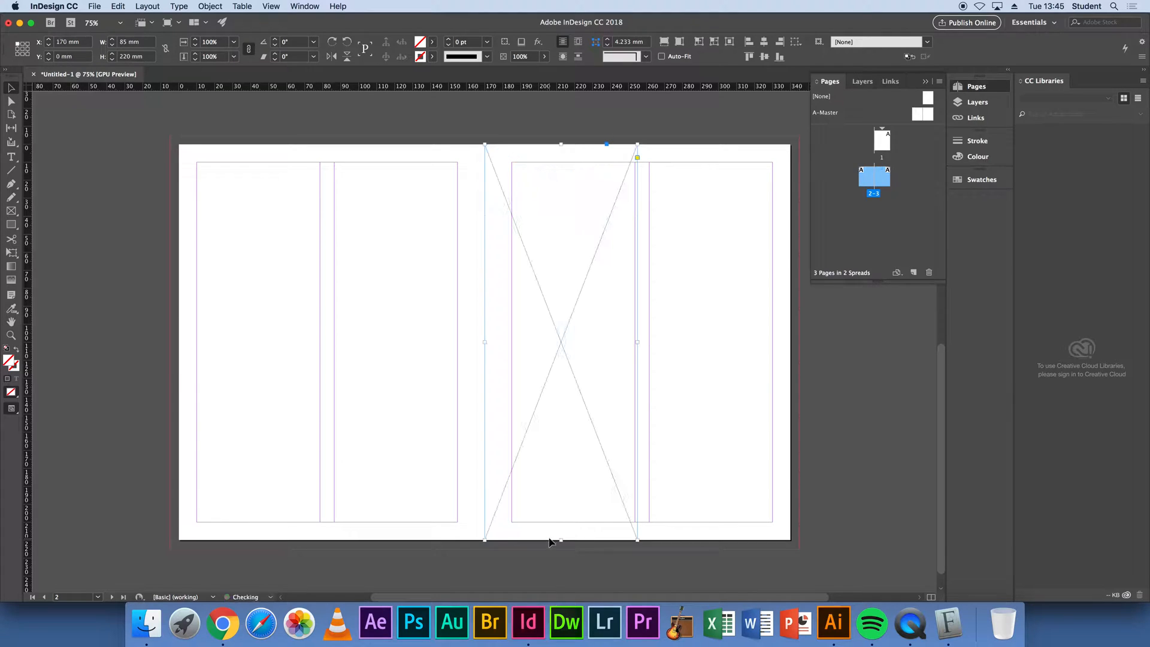
left_click_drag(560, 144, 569, 342)
- Using the frame at 110 mm high, add horizontal guides halfway down each half of the right-hand page and delete the frame
left_click_drag(561, 540, 577, 342)
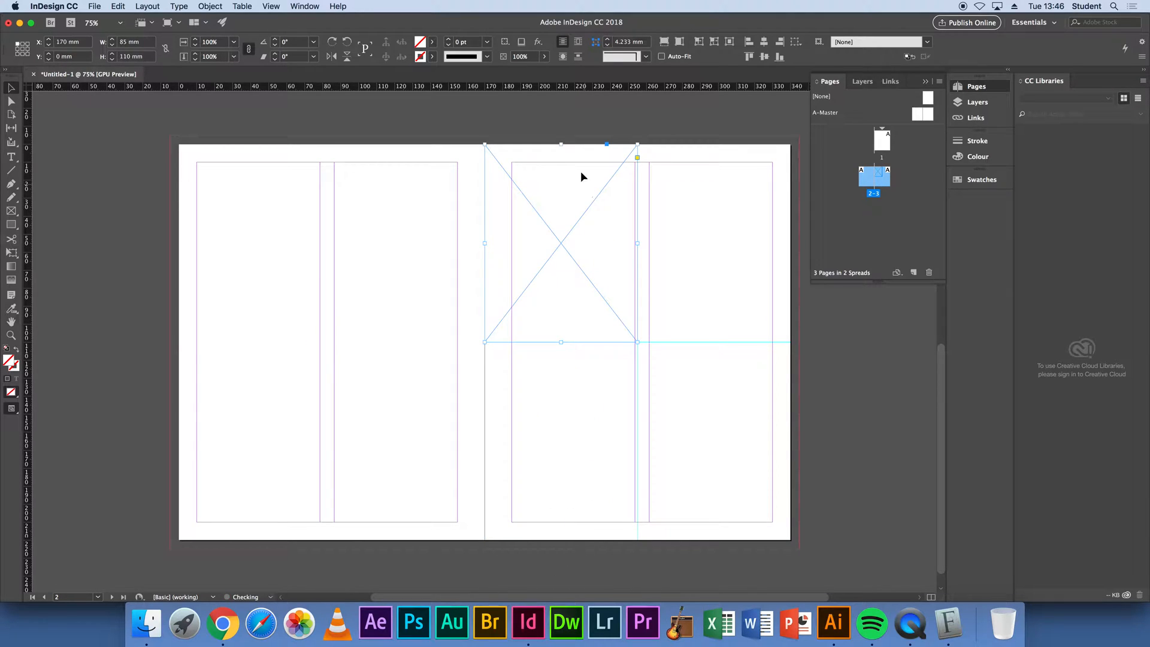
left_click_drag(566, 86, 566, 443)
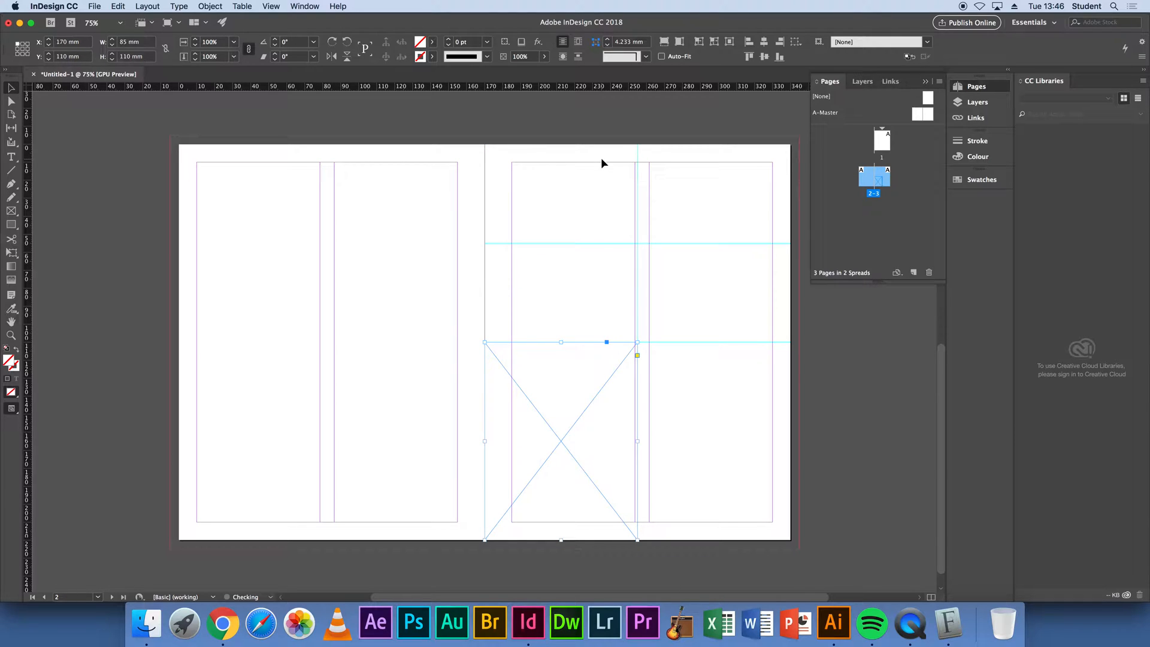
left_click_drag(538, 88, 586, 443)
key("Delete")
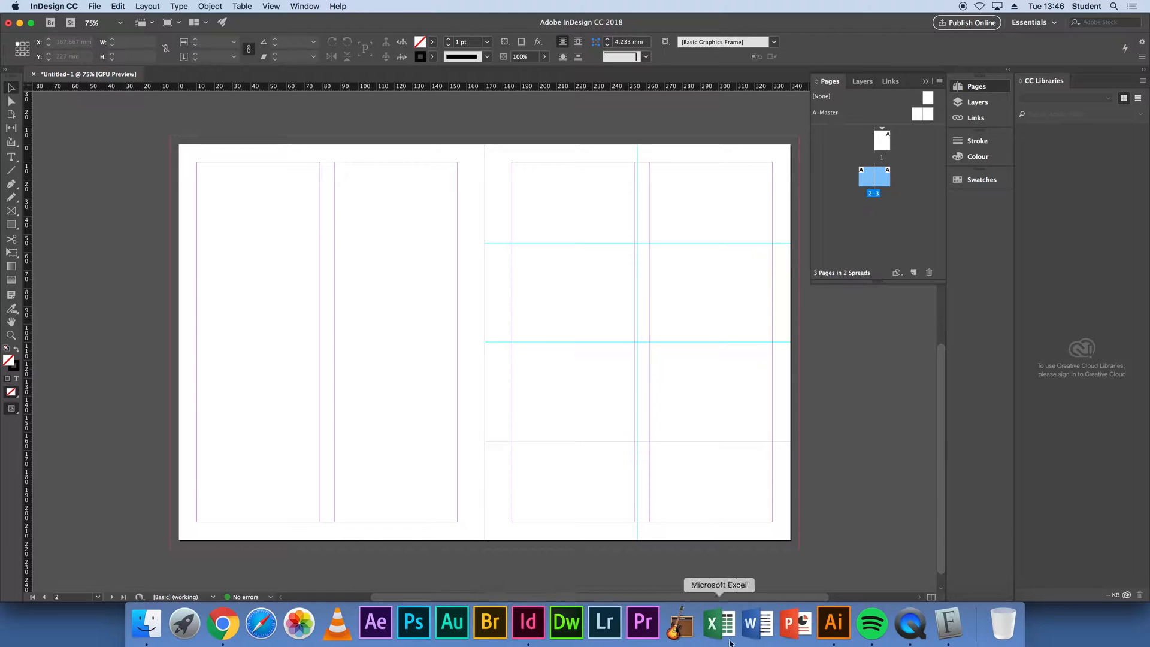
- Check the artwork in Illustrator, return to InDesign and draw a 145 by 45 mm frame within the right-hand page's margins below the lowest guide
left_click(837, 633)
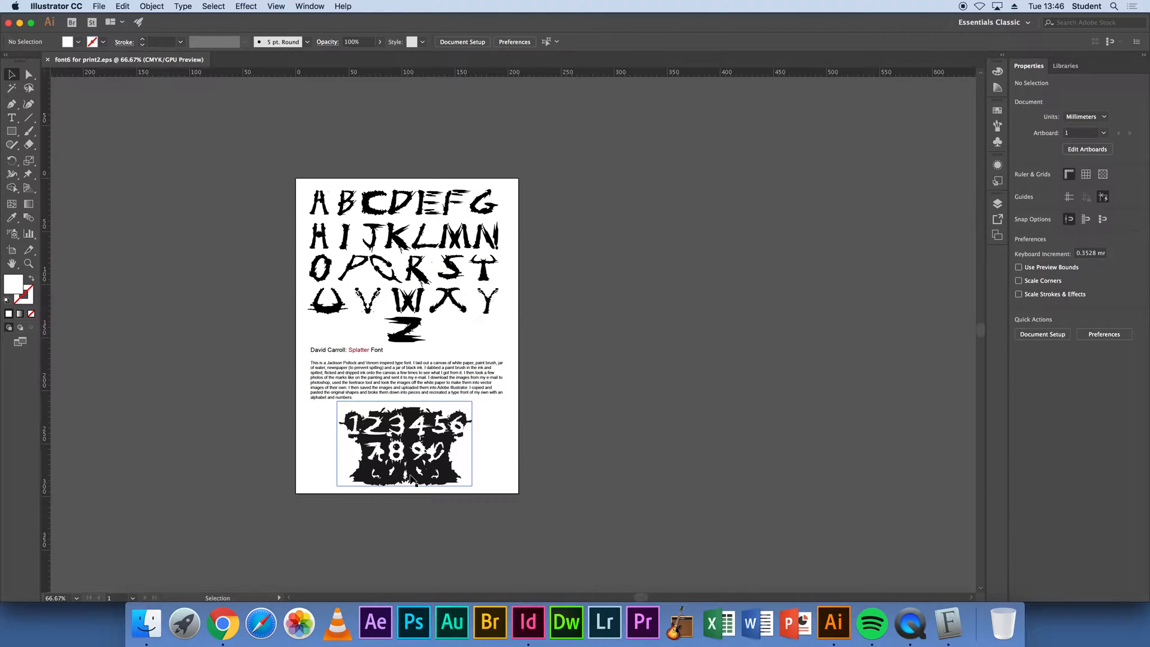
left_click(529, 623)
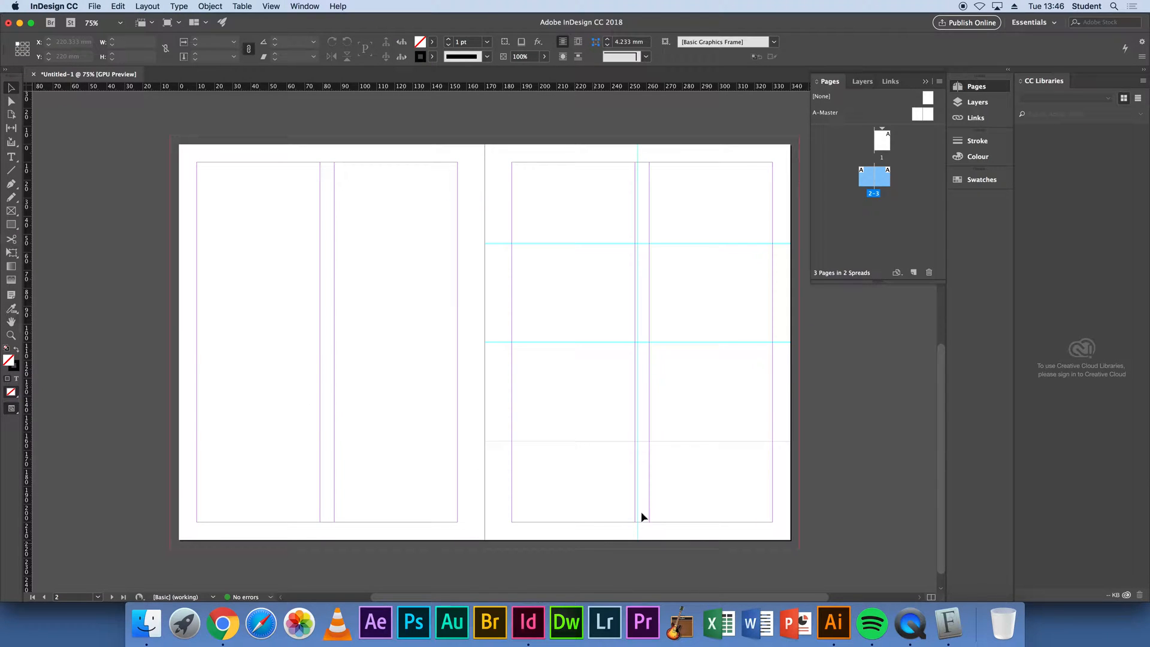
left_click(12, 211)
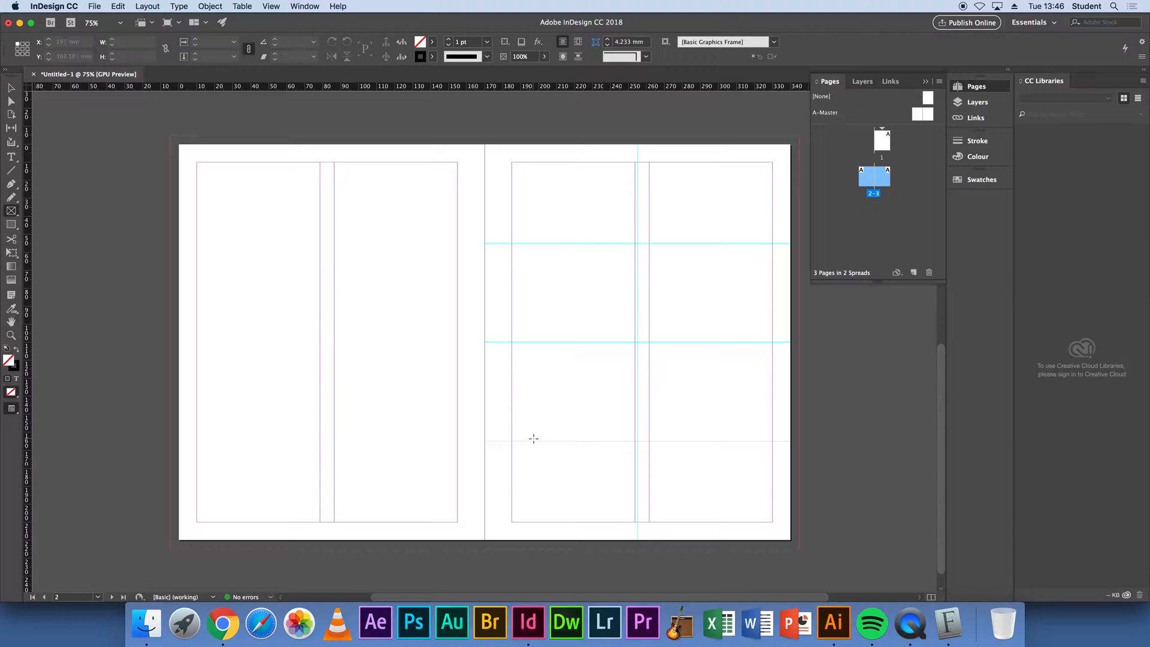
left_click_drag(513, 441, 772, 522)
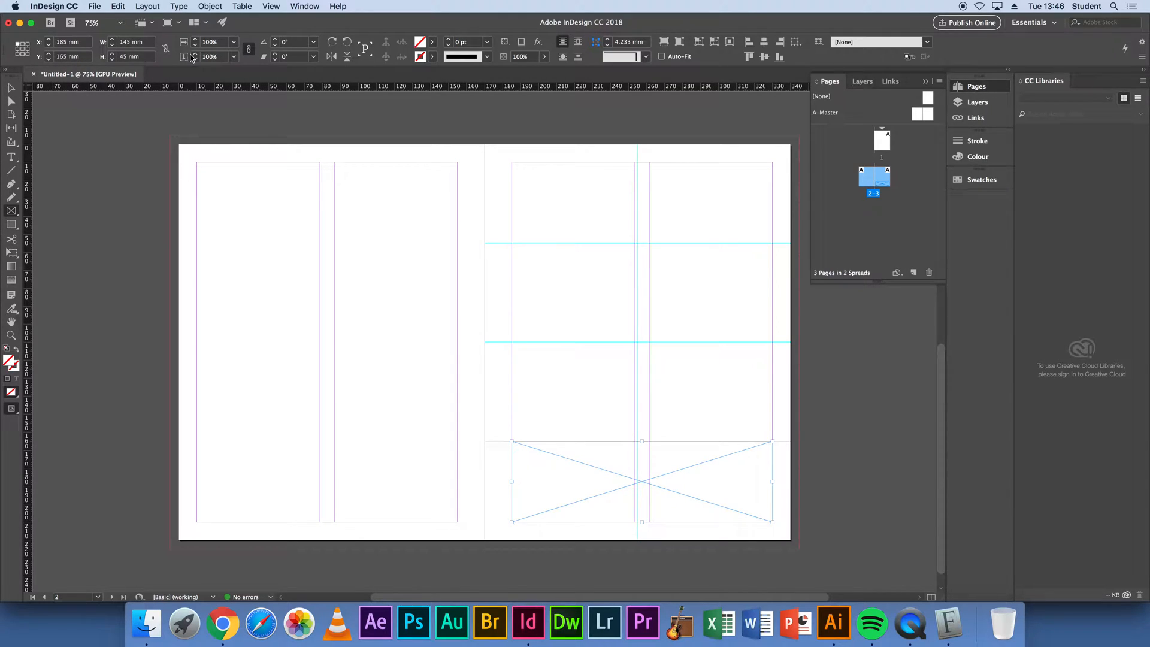
left_click(95, 6)
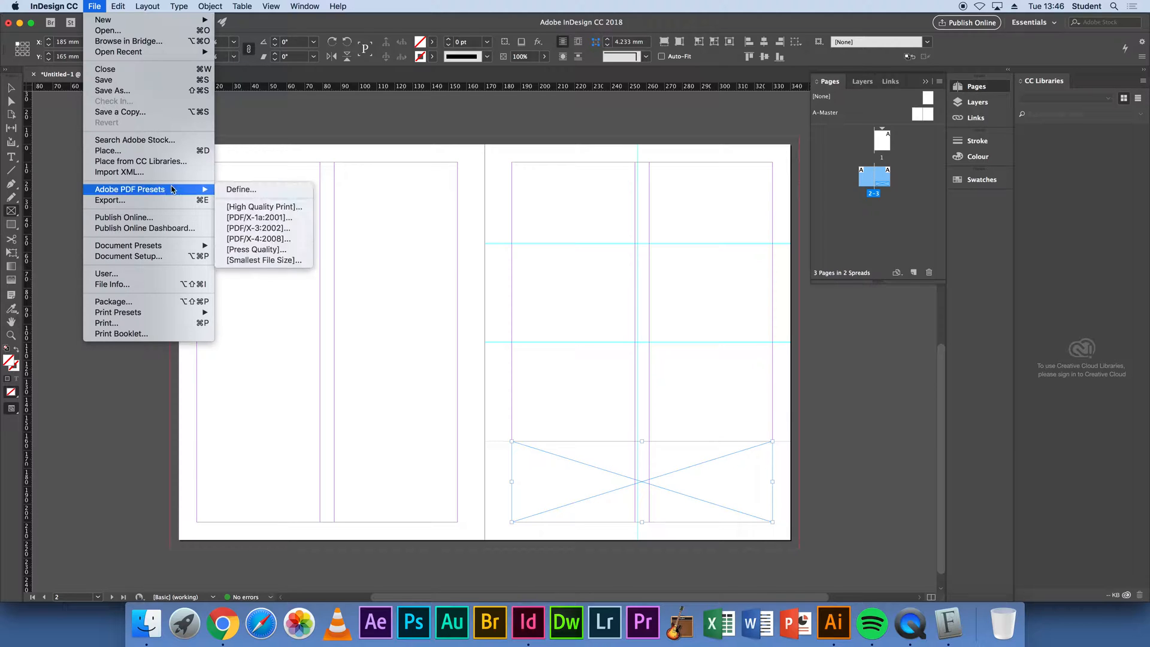
mouse_move(115, 6)
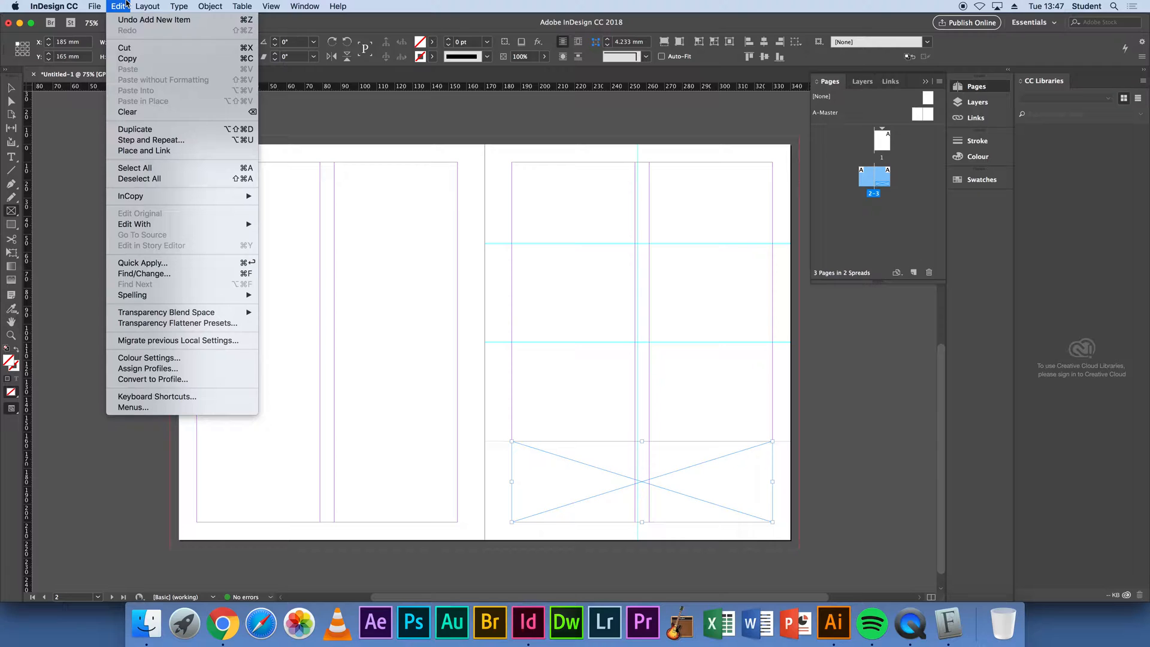
left_click(126, 3)
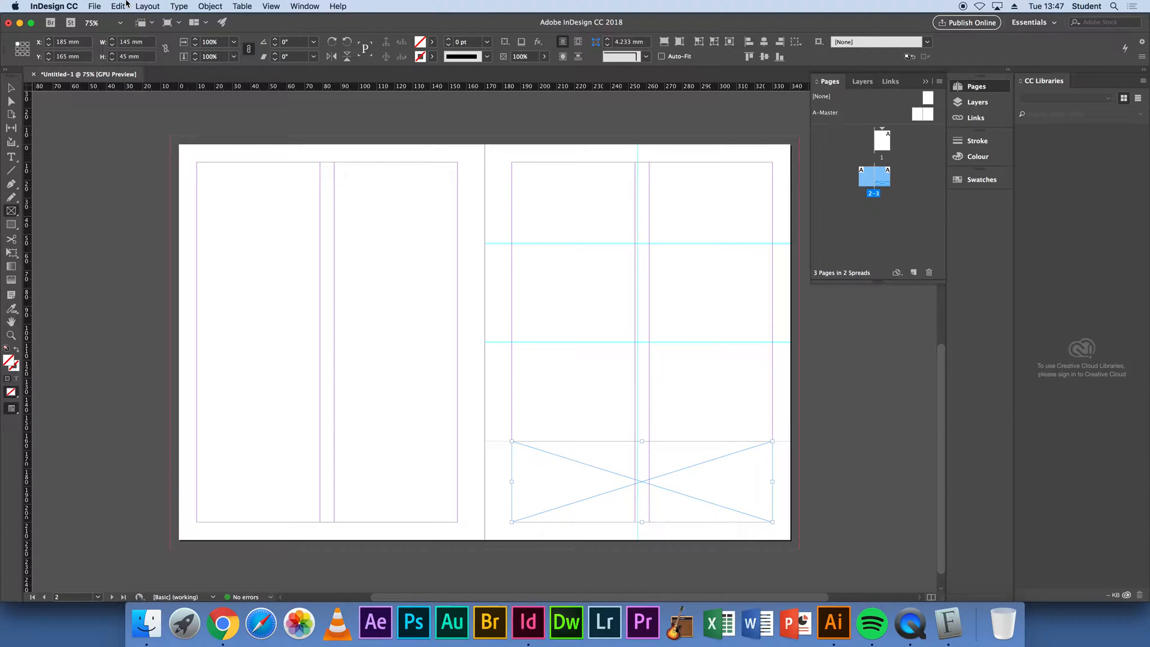
key("super+d")
left_click(701, 367)
- Place font6 for print2.eps into the frame near the foot of the right-hand page
left_click(147, 7)
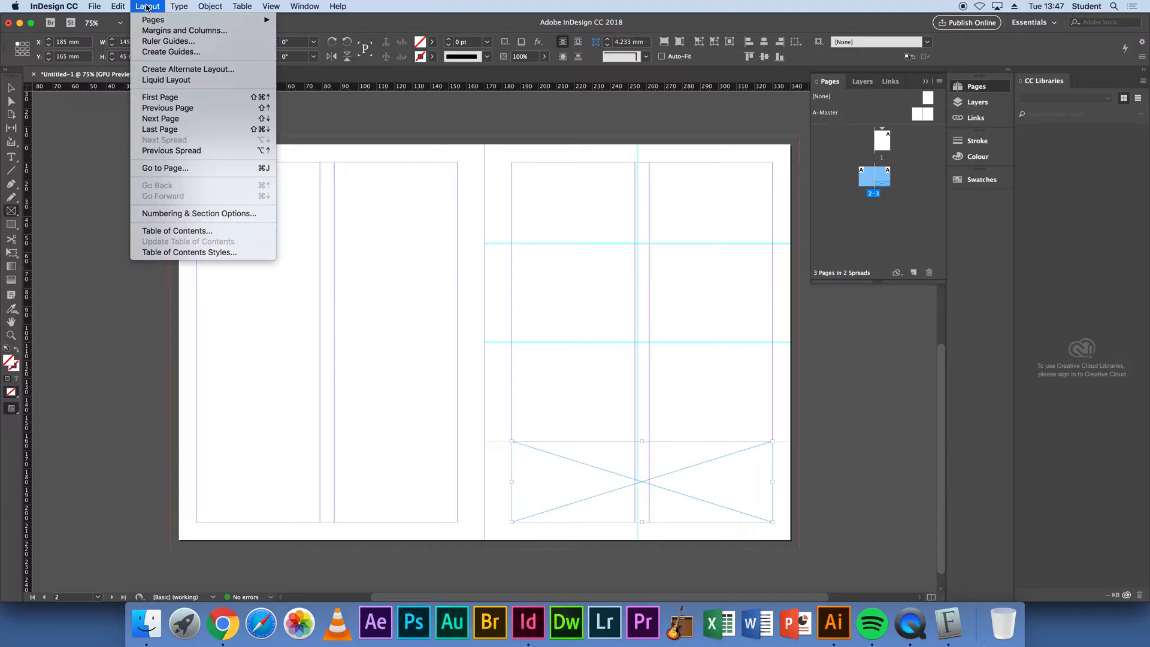
mouse_move(126, 7)
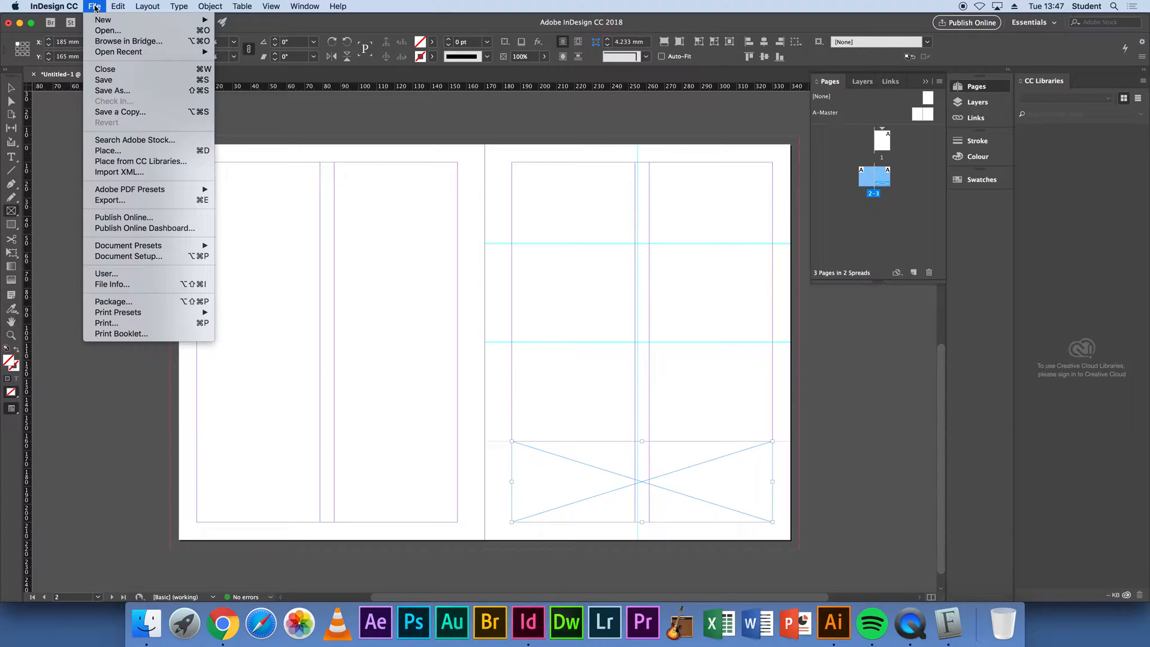
left_click(142, 152)
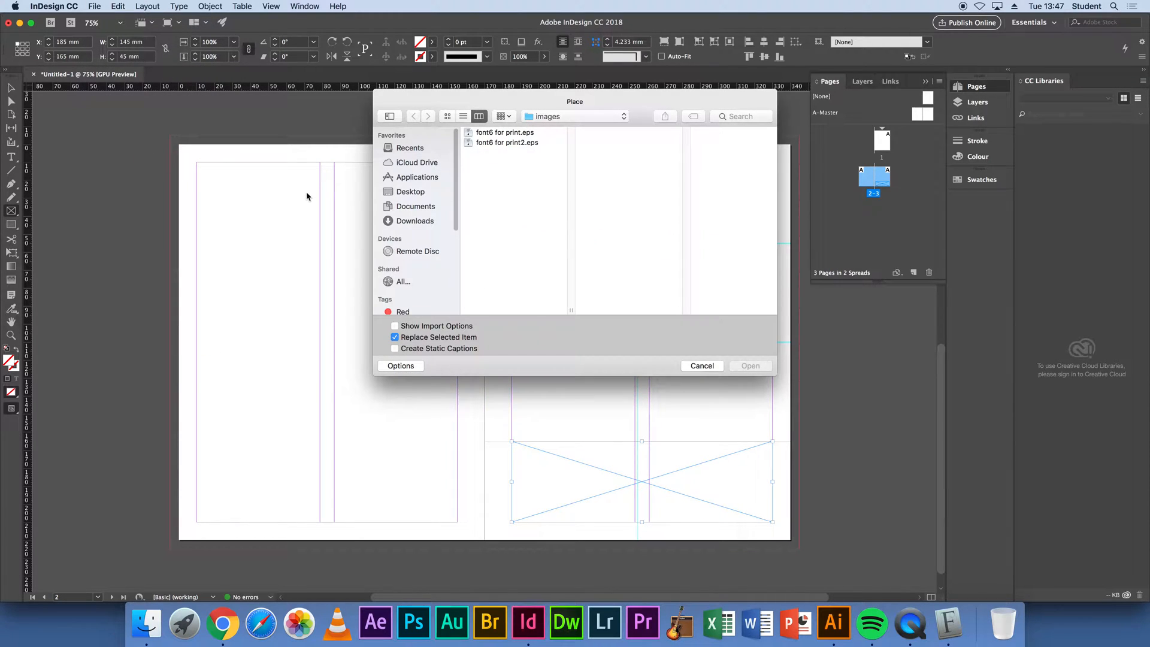
left_click(492, 145)
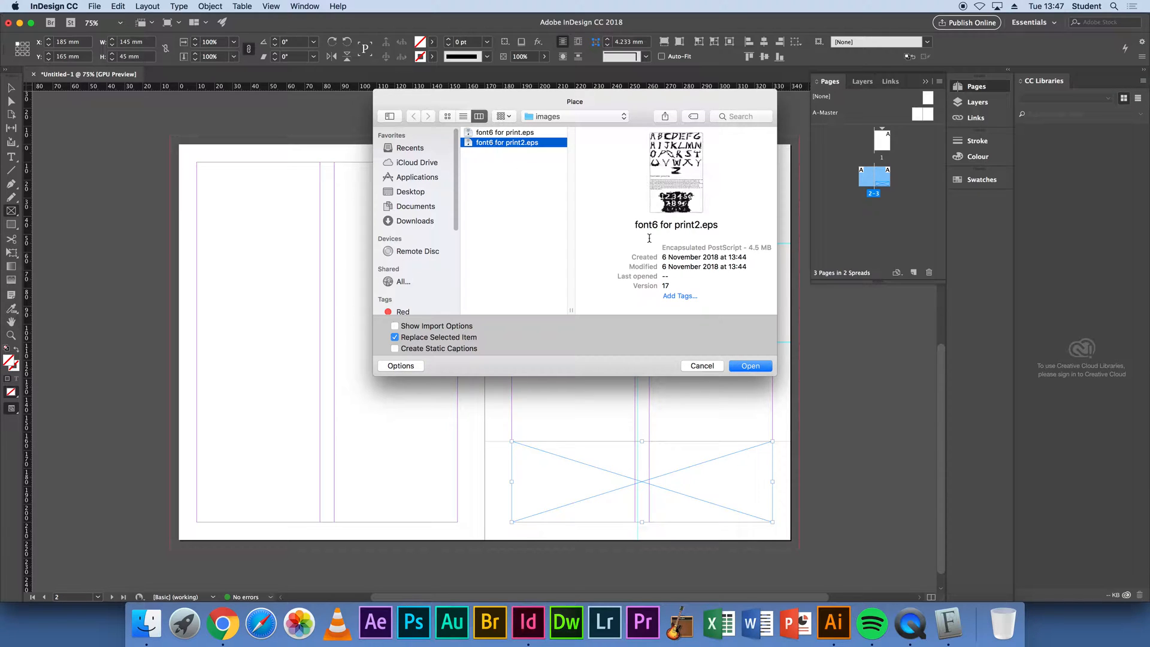
left_click(750, 366)
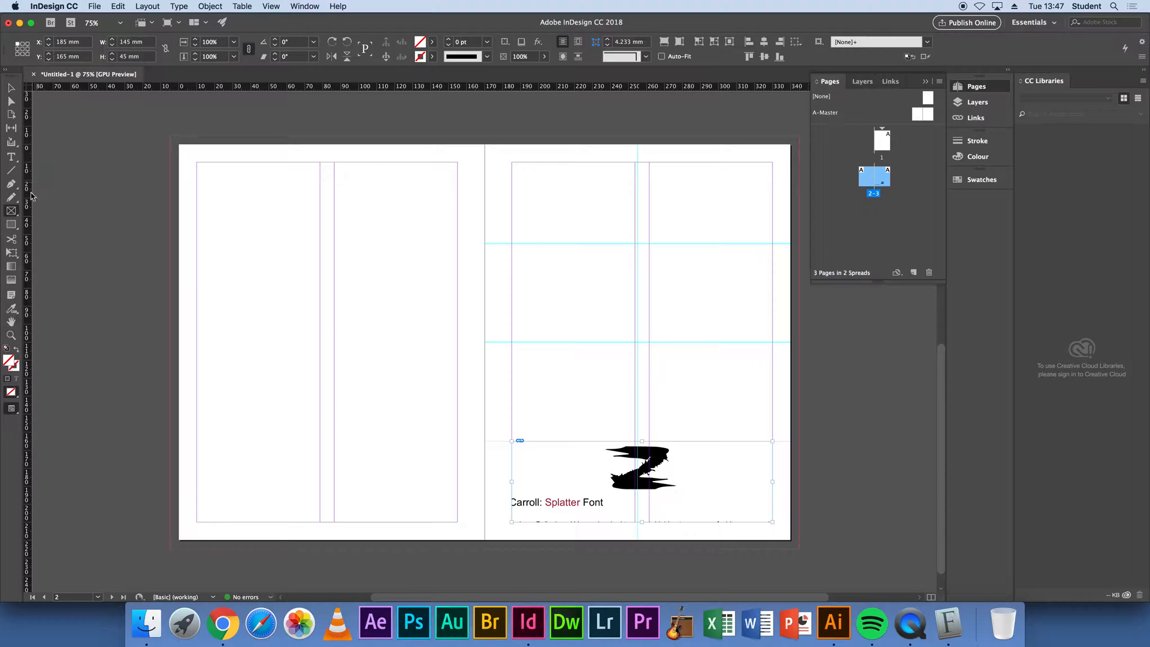
- Scale the placed artwork inside its frame to about 97 mm wide and reposition it so the alphabet's first rows show, centred in the frame
left_click(10, 93)
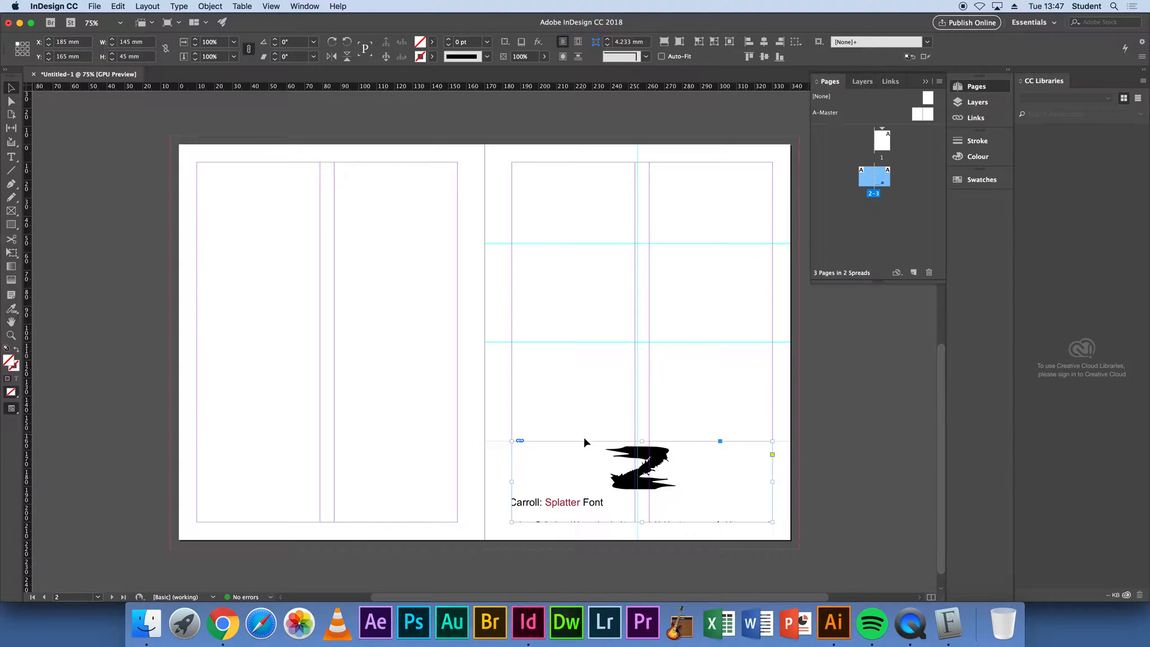
mouse_move(592, 442)
left_mouse_down()
mouse_move(599, 281)
mouse_move(621, 364)
mouse_move(362, 313)
mouse_move(601, 170)
mouse_move(610, 390)
mouse_move(596, 449)
mouse_move(592, 439)
left_mouse_up()
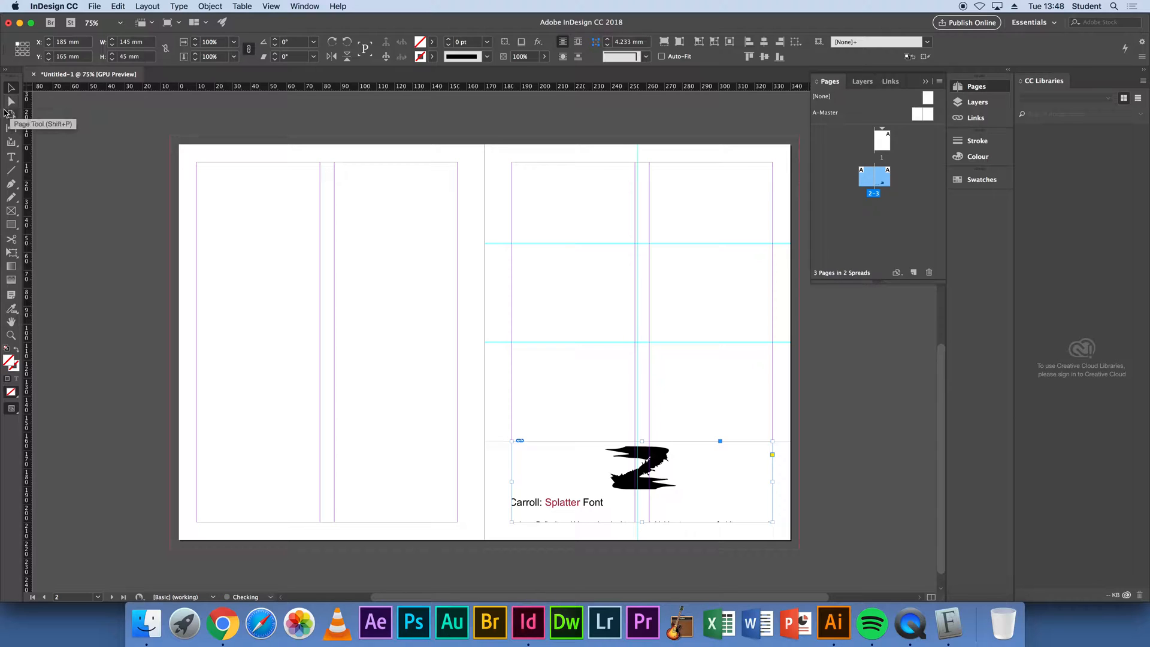
left_click(11, 103)
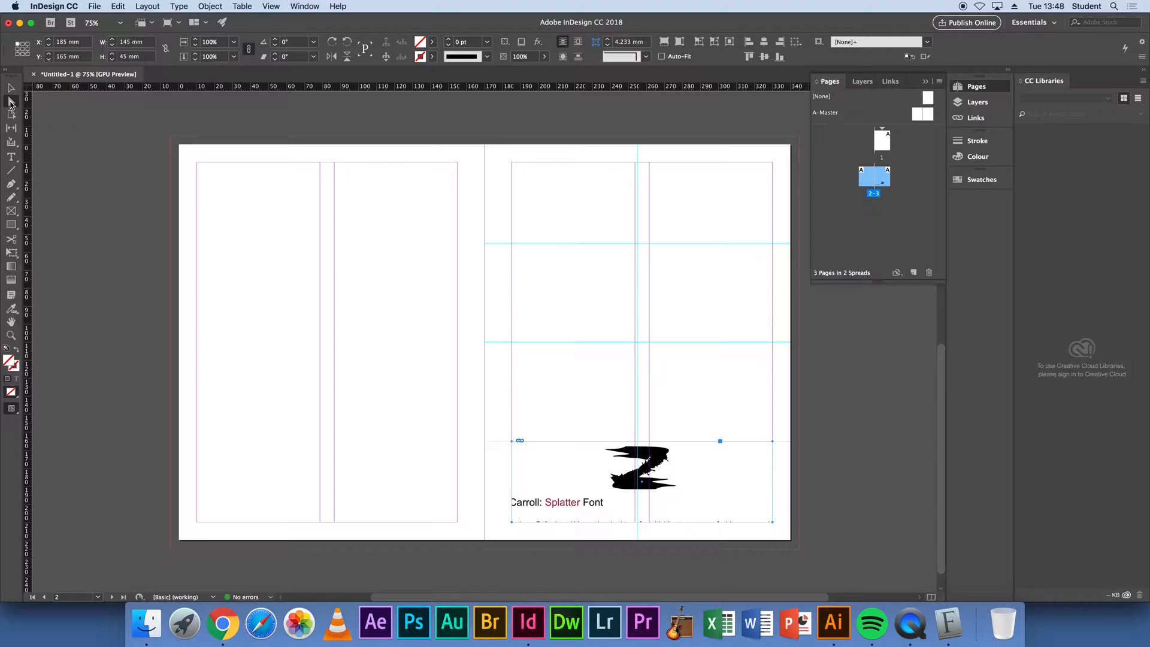
left_click(629, 477)
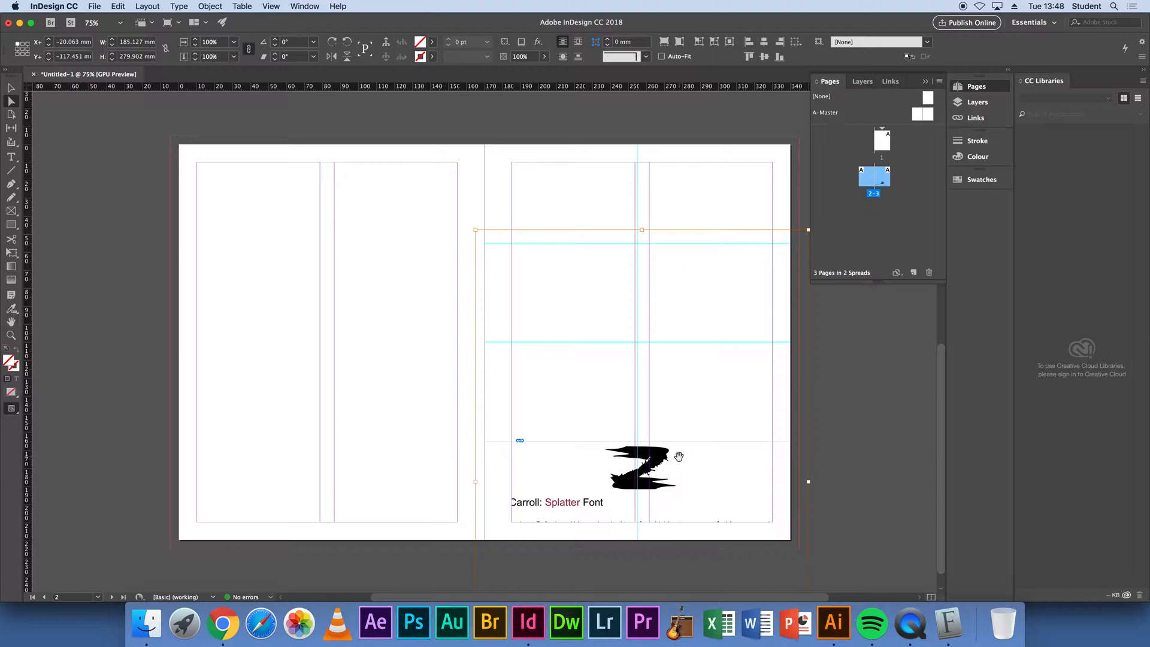
left_click_drag(809, 229, 651, 484)
left_click_drag(512, 410, 543, 439)
left_click_drag(606, 475, 621, 477)
left_click_drag(744, 436, 720, 469)
left_click_drag(654, 491, 658, 483)
left_click_drag(658, 462, 657, 460)
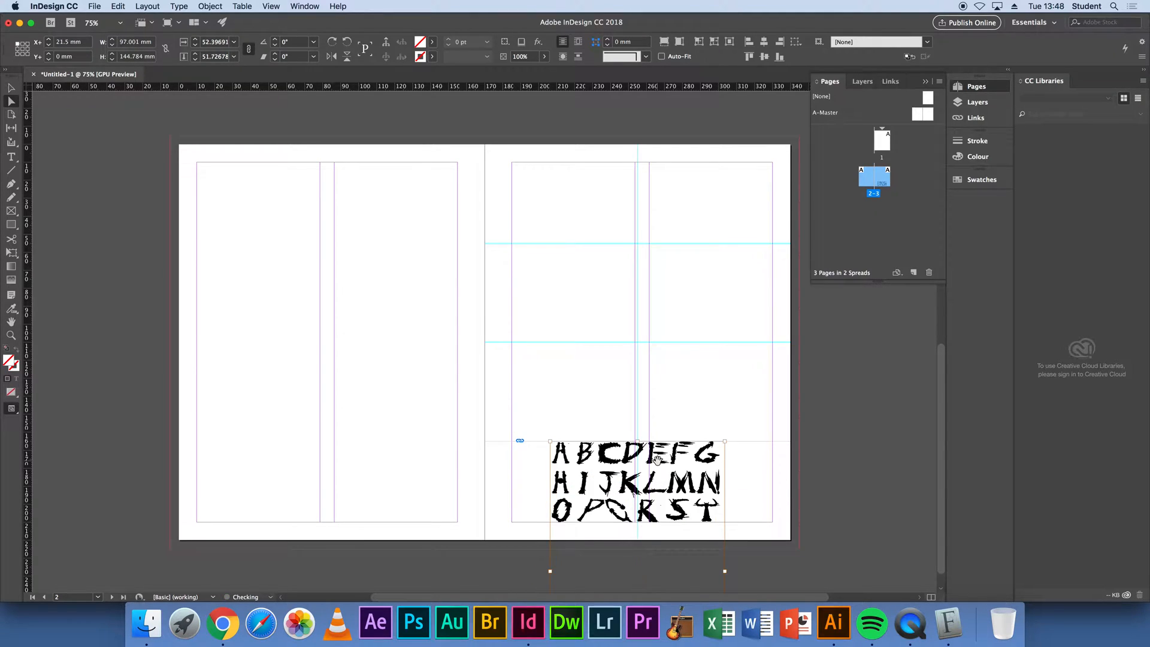
left_click(747, 442)
- Extend the artwork frame upwards to about 63.5 mm high and move the artwork up inside it to show the letters through Y
left_click(11, 88)
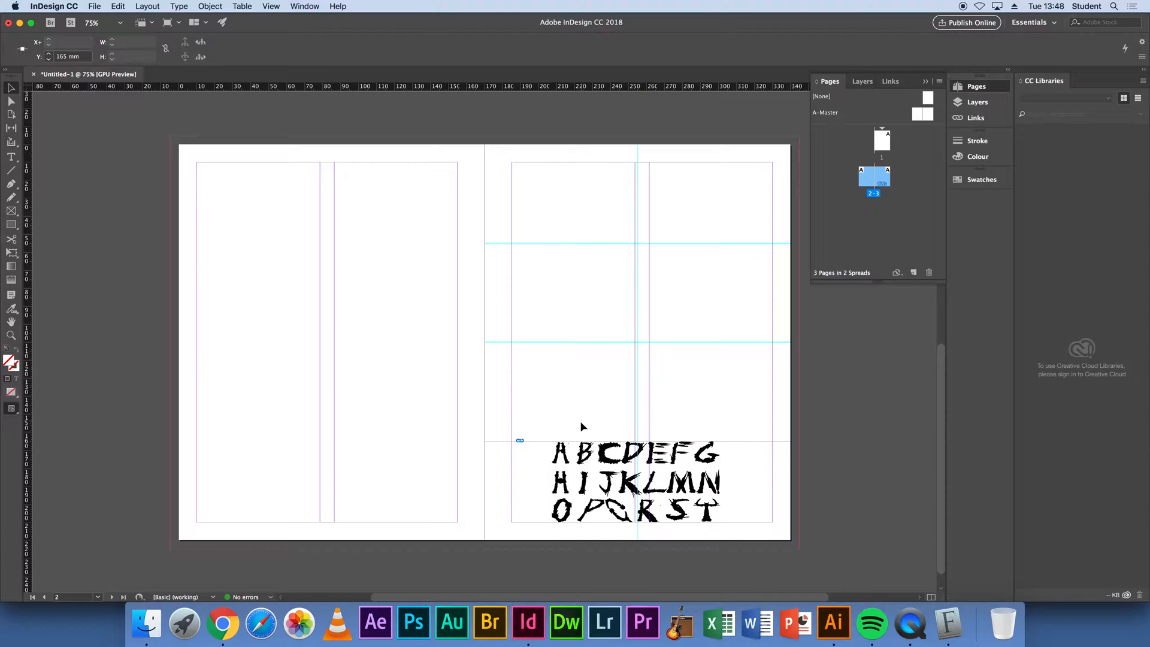
left_click(642, 444)
left_click_drag(642, 442, 642, 408)
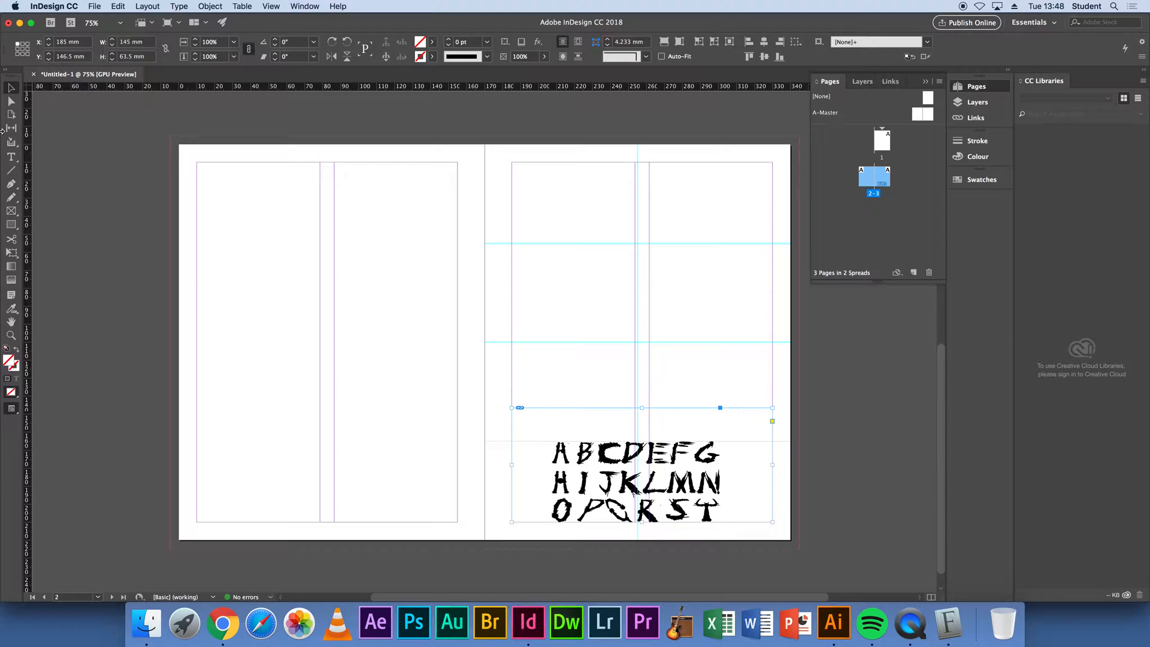
left_click(11, 101)
left_click_drag(654, 483, 650, 461)
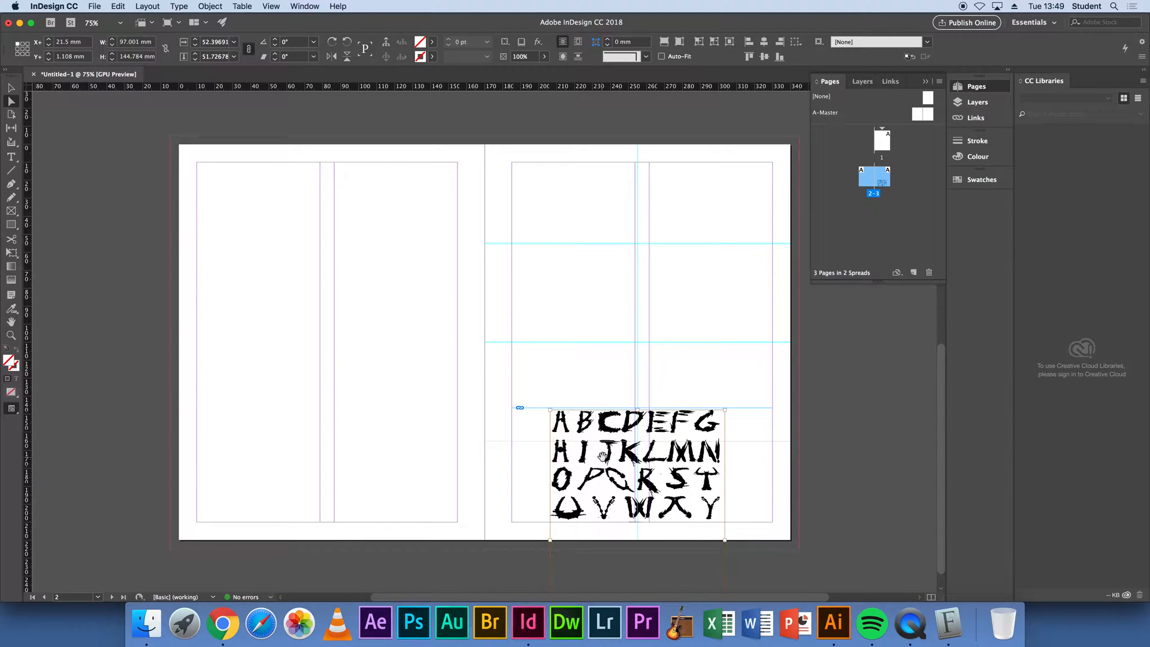
- Extend the frame upwards to 79.5 mm high and shift the artwork up inside it so the whole alphabet down to Z fits, then deselect
left_click(542, 408)
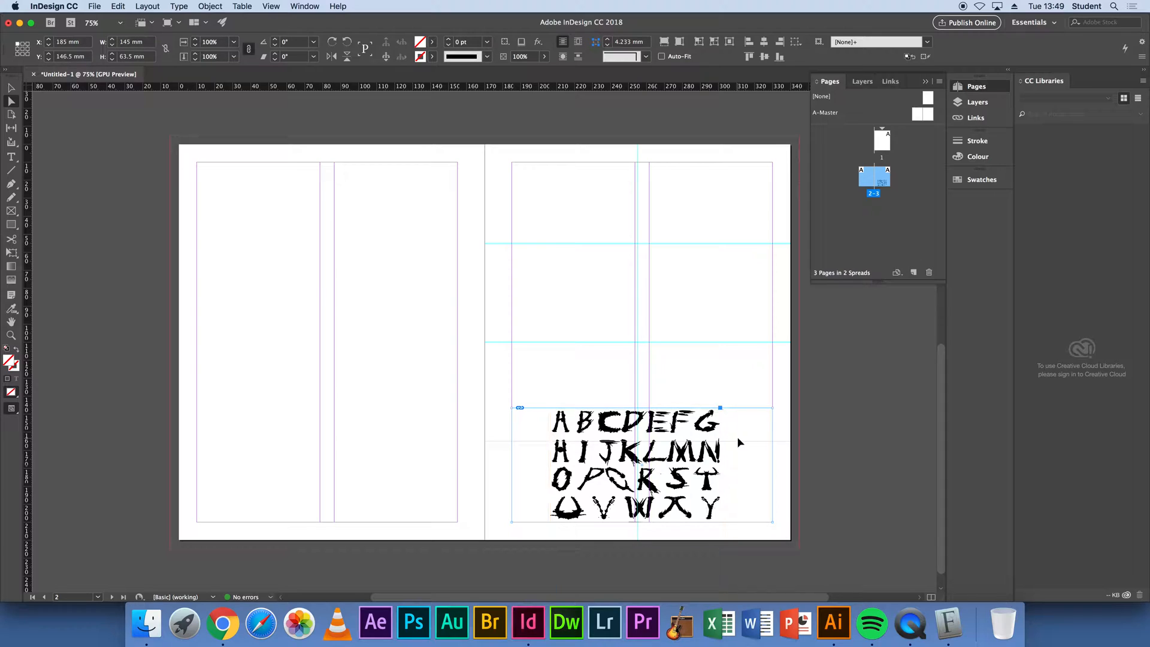
left_click(10, 88)
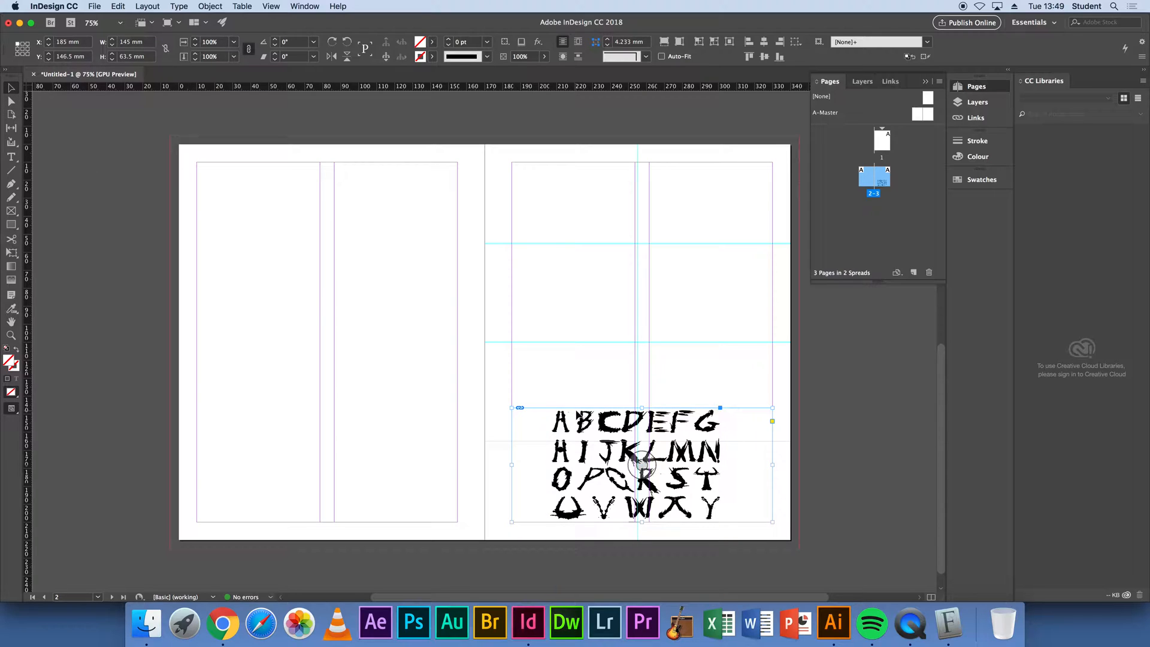
left_click_drag(772, 408, 774, 392)
left_click(11, 102)
left_click(625, 465)
left_click_drag(647, 487, 648, 470)
left_click(11, 88)
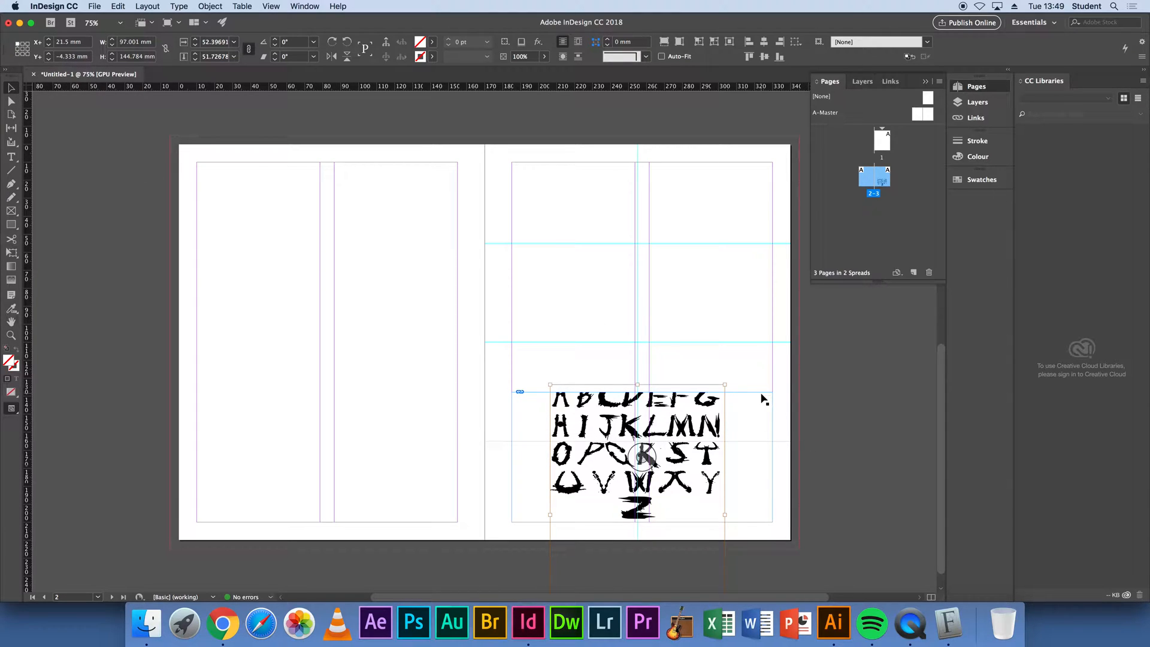
left_click(640, 455)
left_click_drag(642, 392, 643, 379)
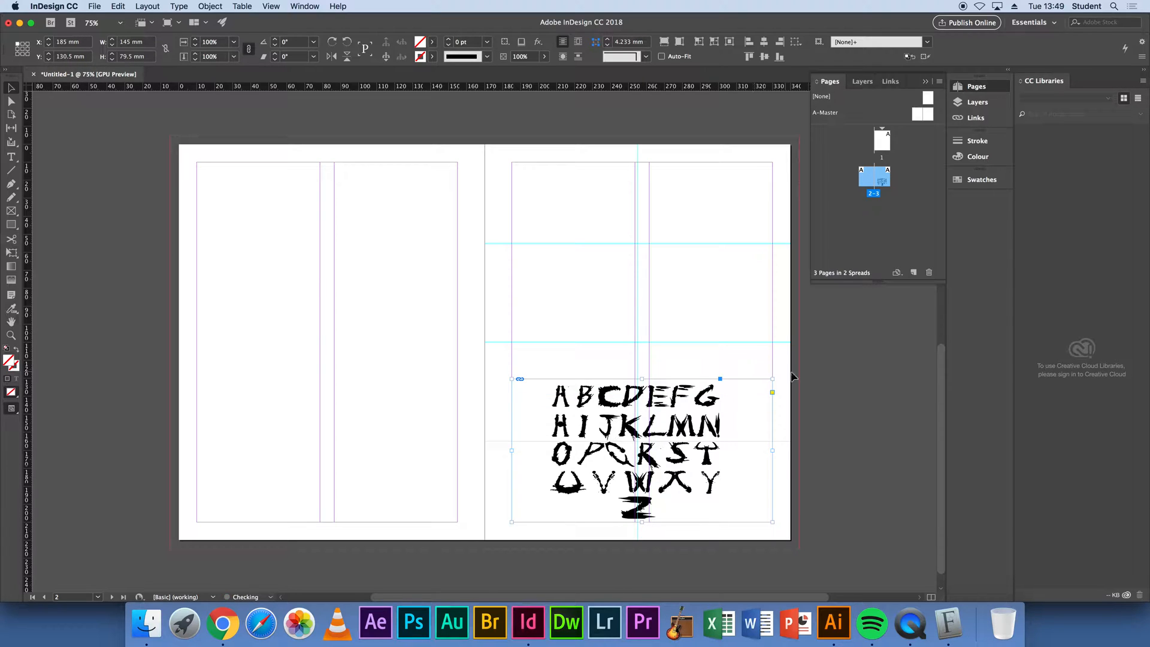
left_click(824, 373)
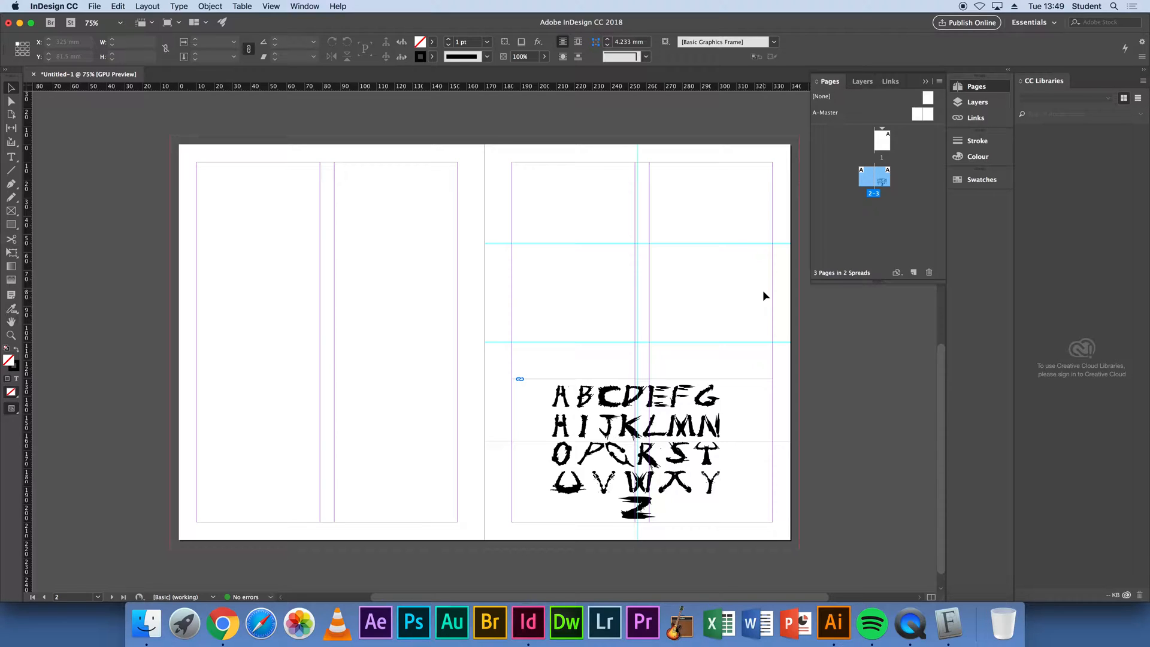
- Draw two text frames side by side in the right-hand page's columns above the first horizontal guide, about 70 by 39.5 mm and 68.5 by 39.5 mm
left_click(11, 158)
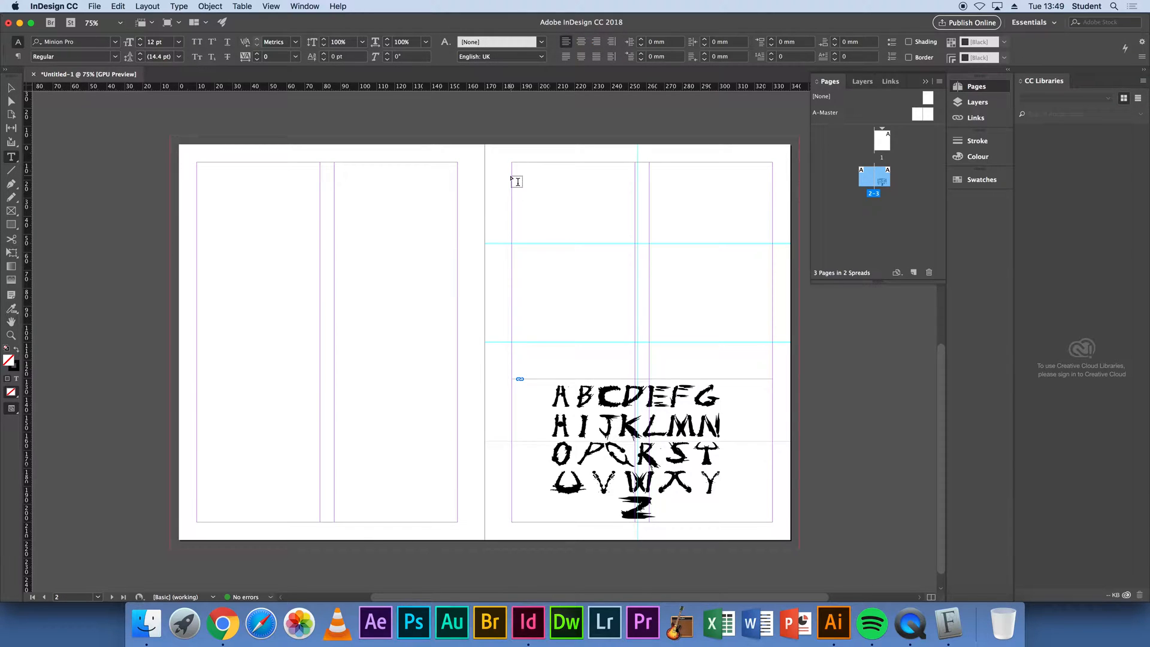
left_click_drag(514, 175, 637, 242)
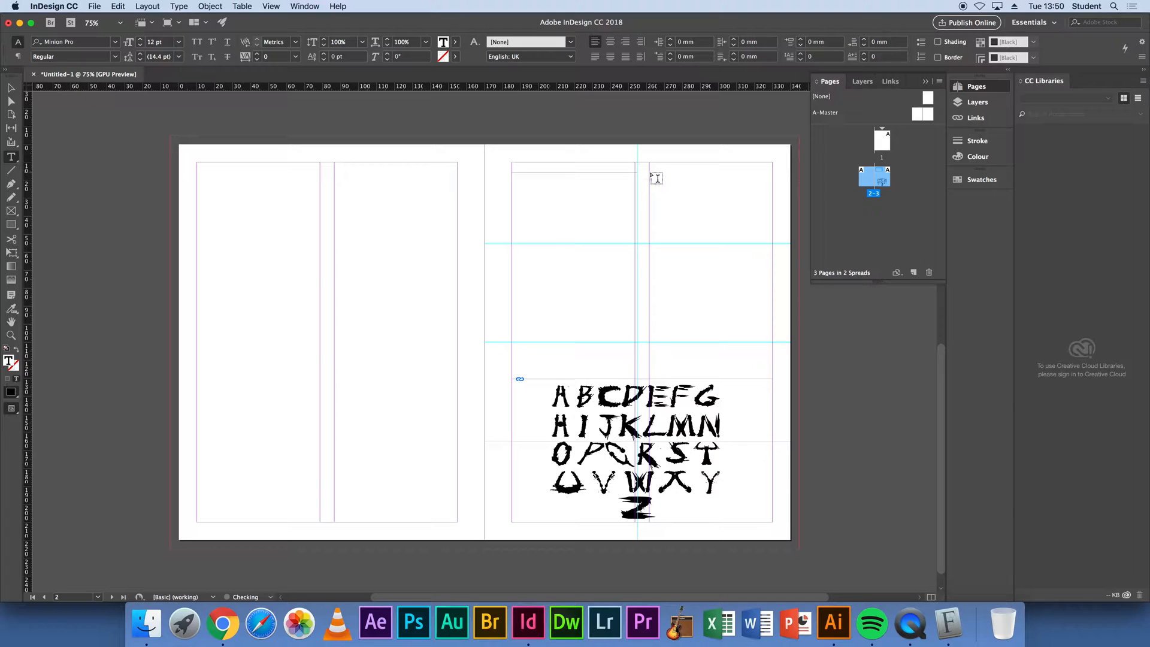
left_click_drag(650, 173, 776, 247)
- Set the text formatting to News Gothic BT at 9 pt with 11 pt leading for the first column's text frame
left_click(116, 42)
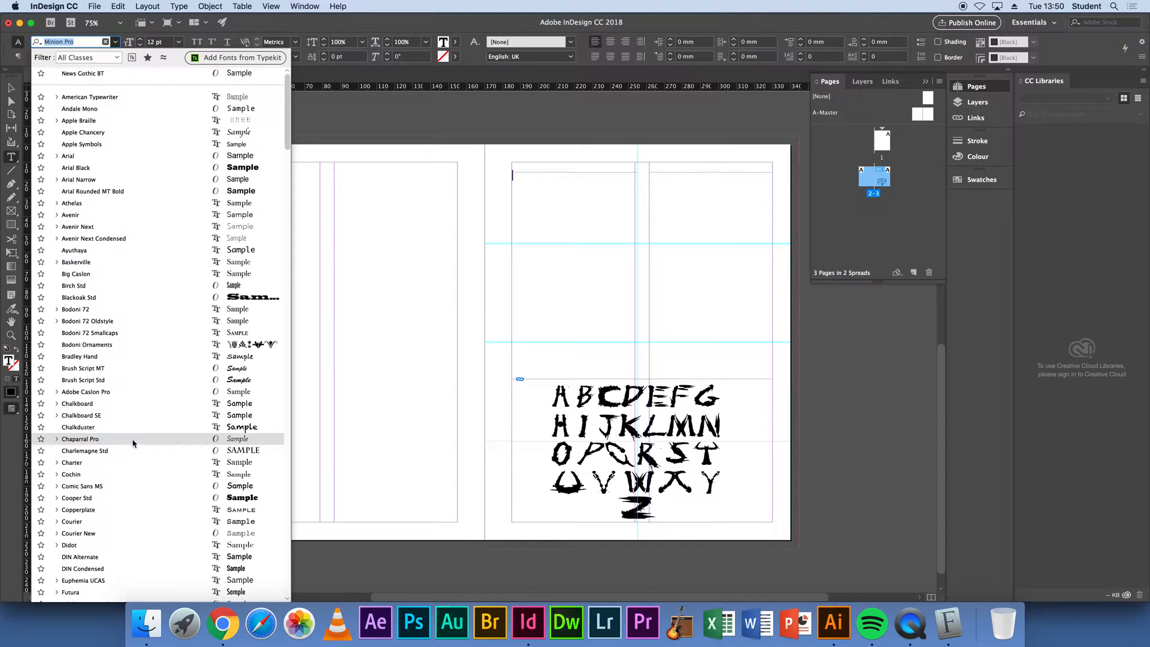
scroll(133, 443, "down", 5)
scroll(133, 441, "down", 20)
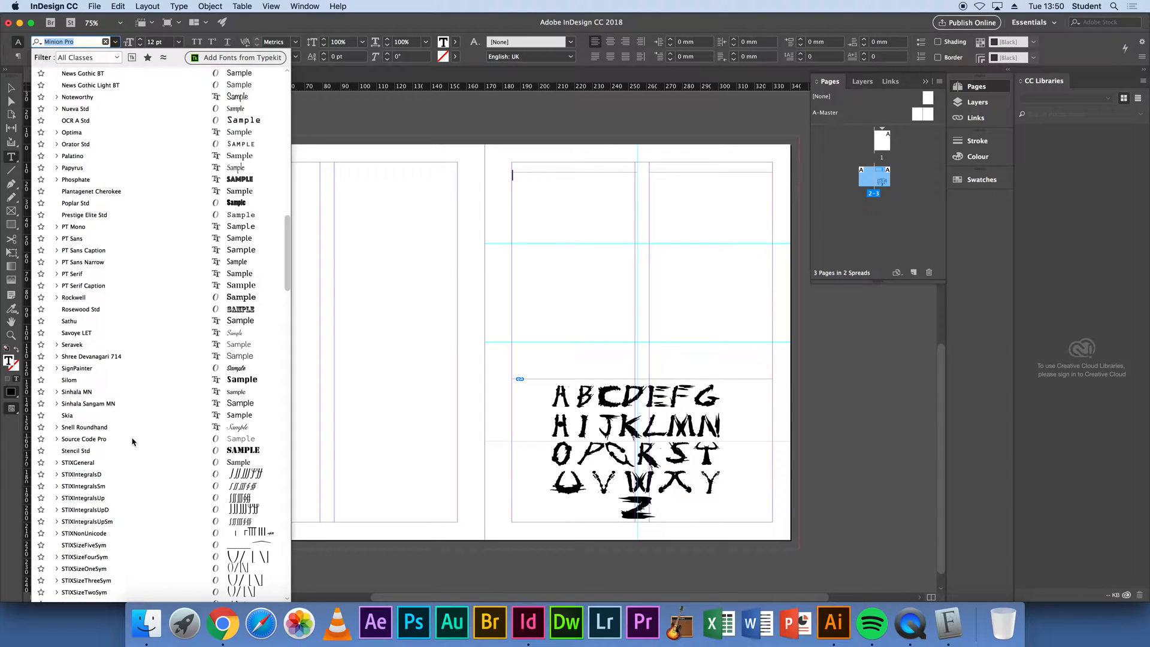
left_click(92, 75)
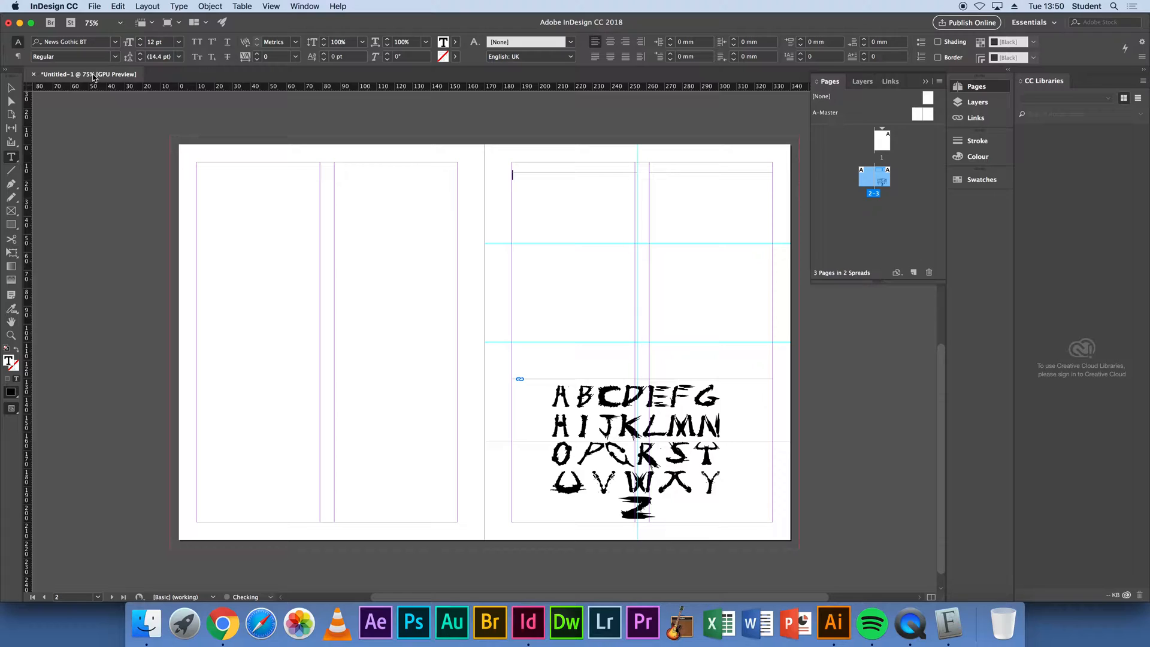
left_click(179, 42)
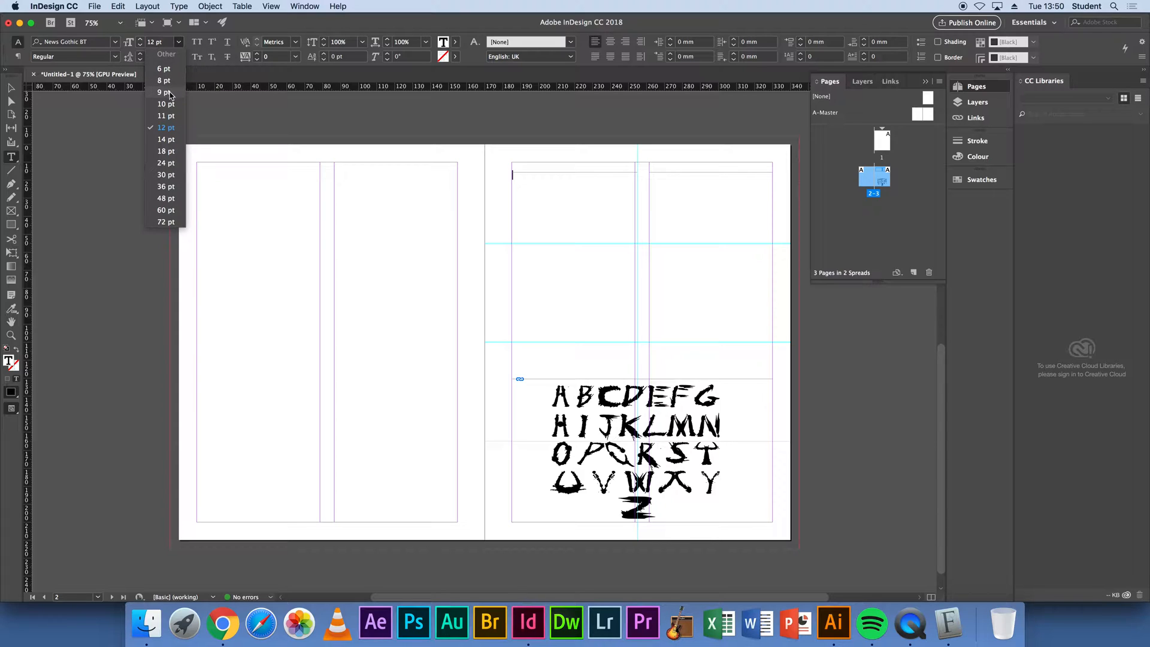
left_click(174, 95)
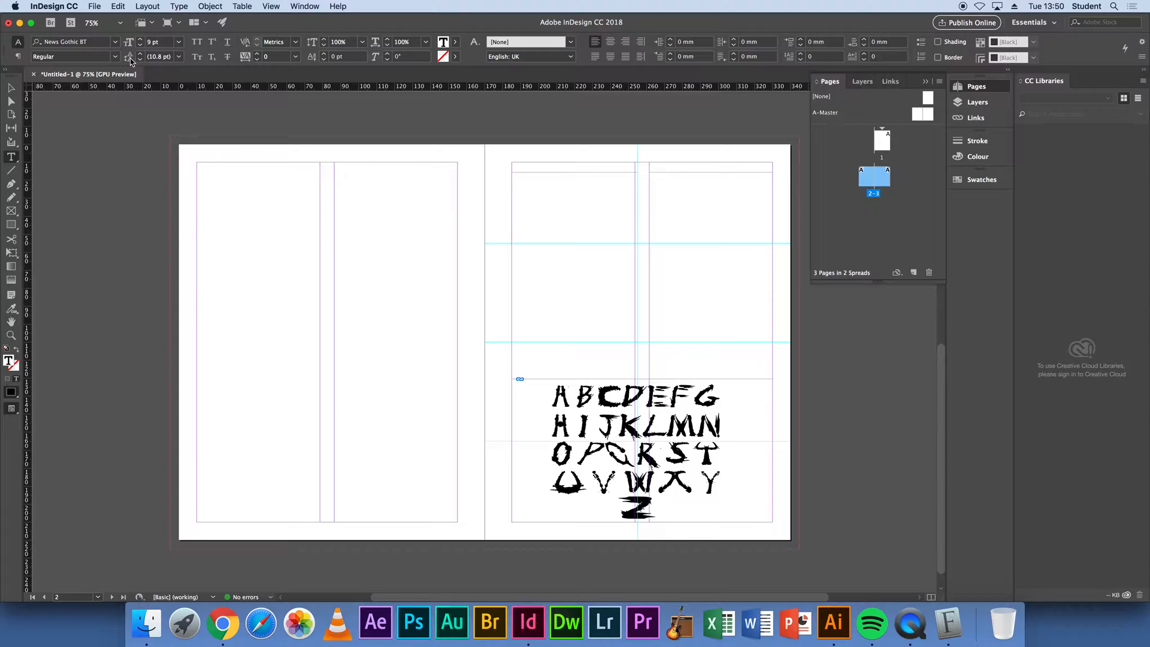
left_click(179, 56)
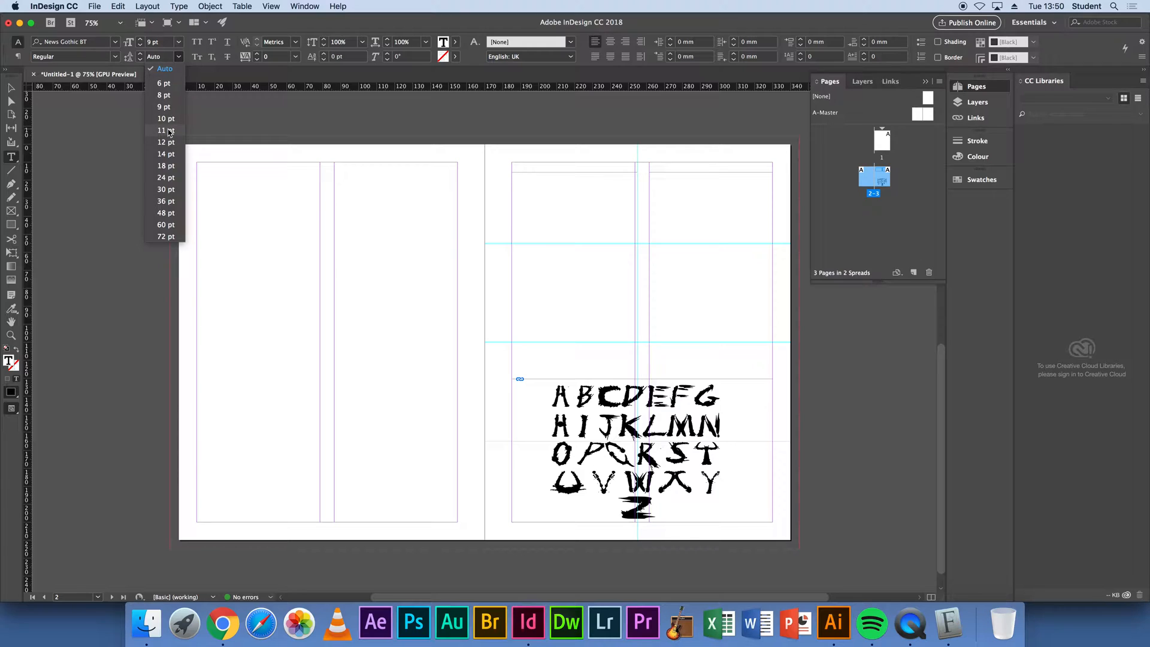
left_click(169, 131)
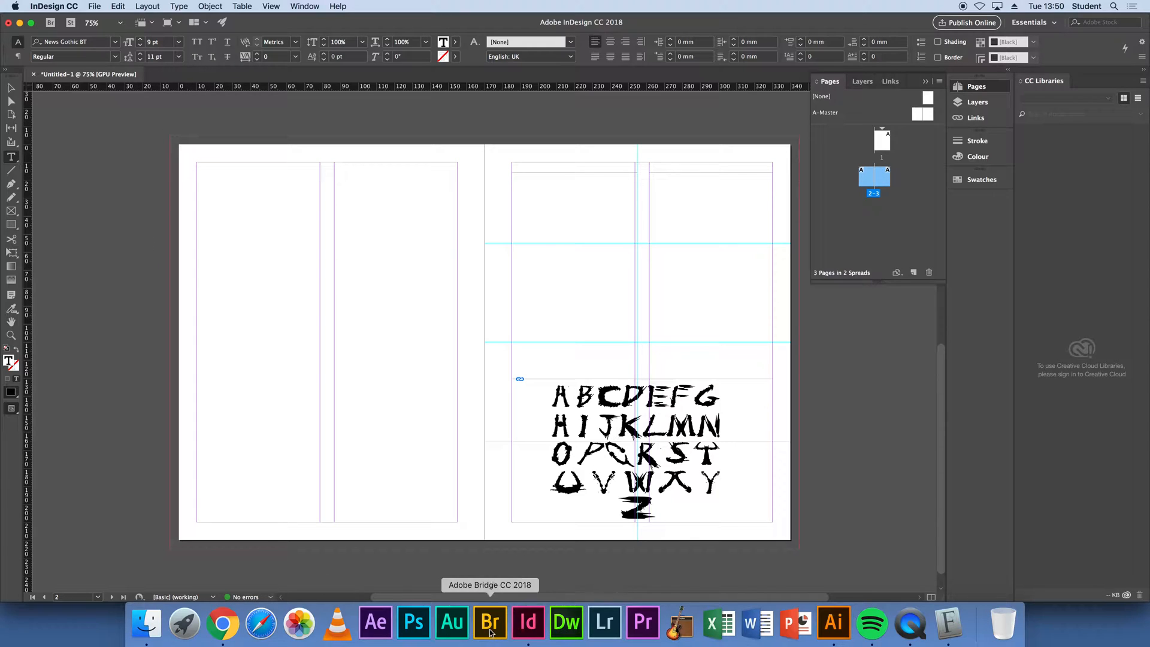
- Switch to Illustrator and copy the description paragraph beneath the alphabet, without its heading
left_click(834, 623)
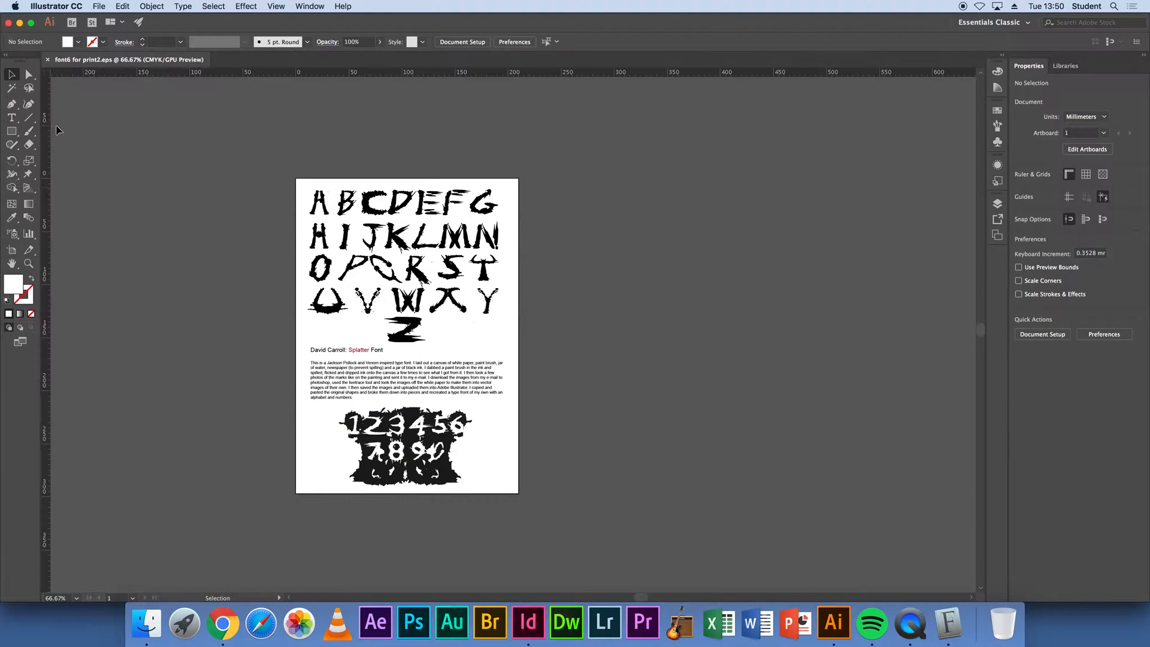
left_click(11, 117)
left_click(312, 363)
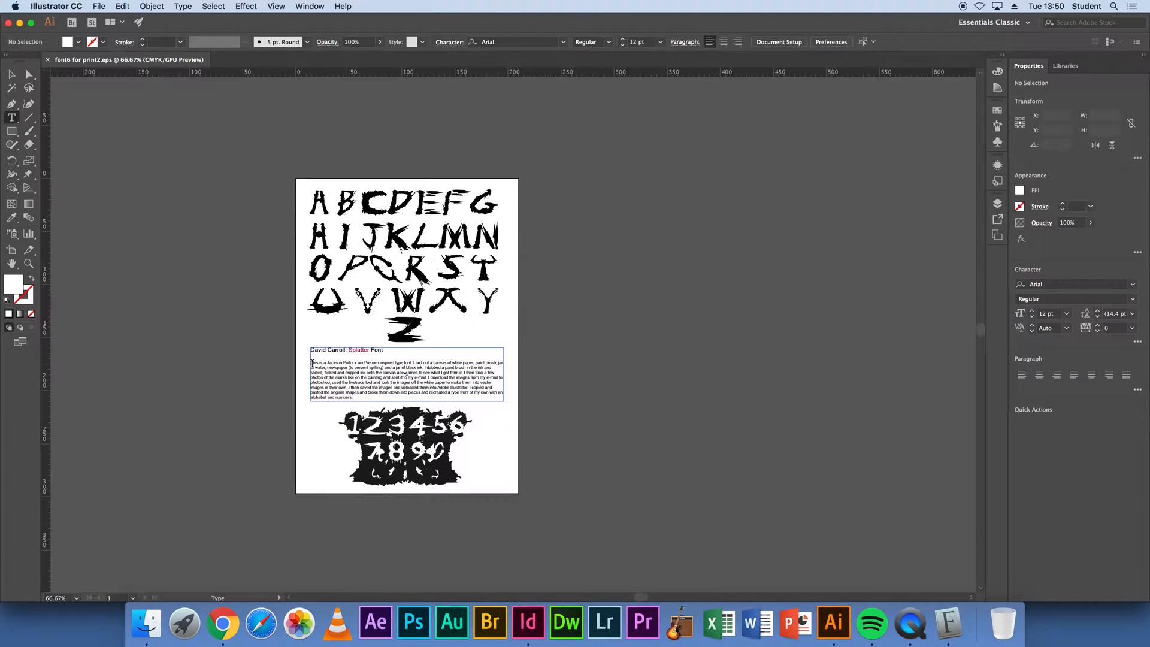
left_click_drag(311, 363, 364, 397)
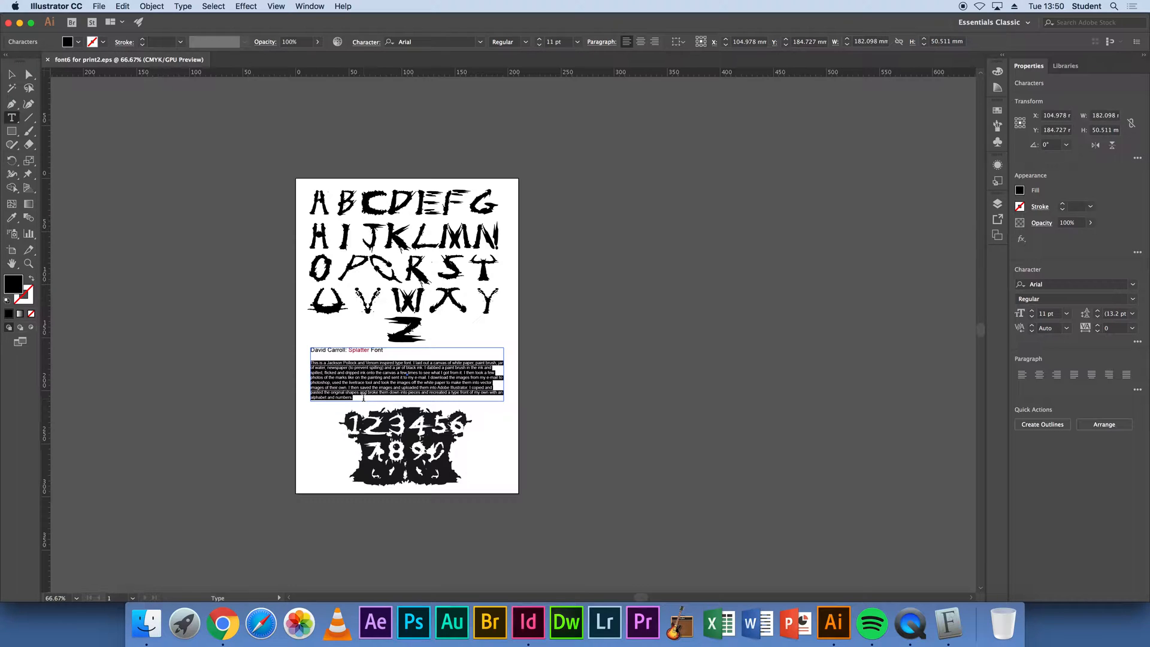
left_click(123, 6)
left_click(135, 58)
- Return to InDesign and paste the copied description into the first column's text frame
left_click(531, 620)
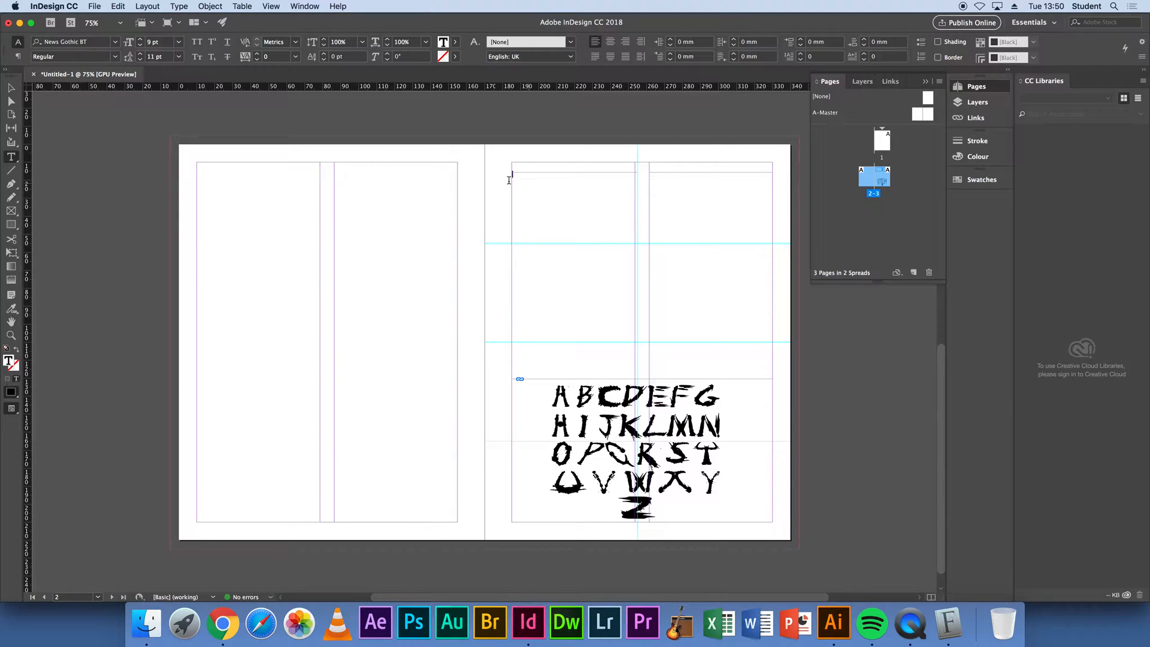
left_click(123, 6)
left_click(165, 70)
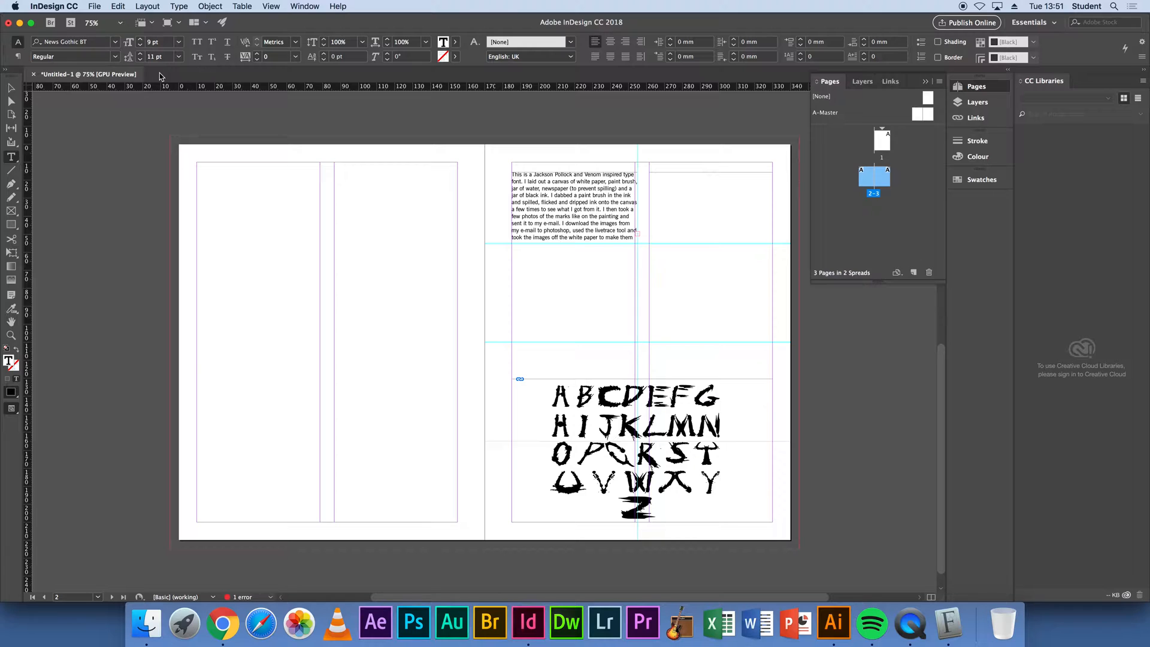
- Narrow the first column's text frame to 68.5 mm so its inner edge aligns with the column guide
key("super+equal")
key("super+equal")
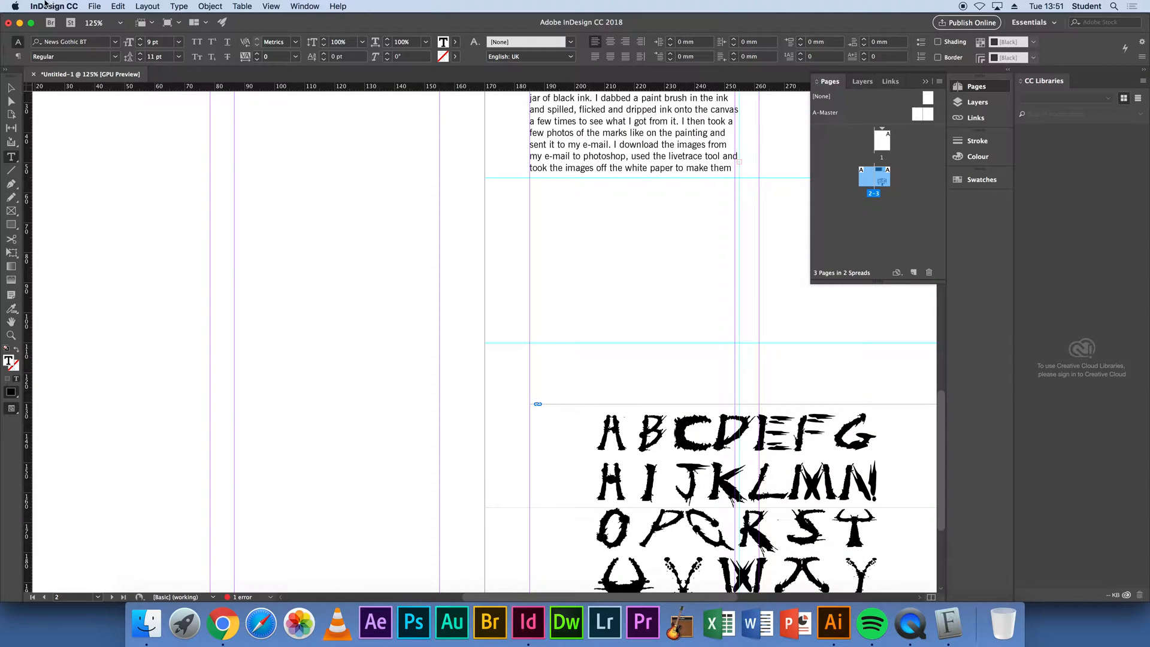
left_click(15, 88)
left_click_drag(476, 251, 262, 392)
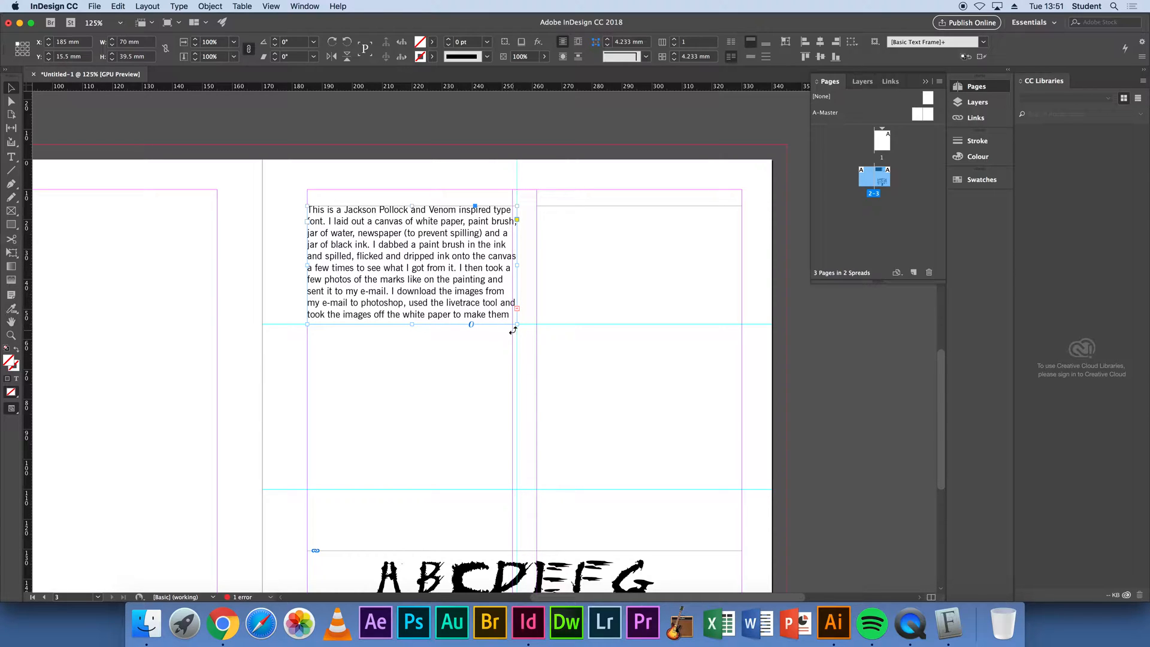
left_click_drag(516, 324, 509, 327)
- Thread the overset text into the second column's frame and shorten the first frame to 33.2 mm high to balance the columns
left_click(564, 264)
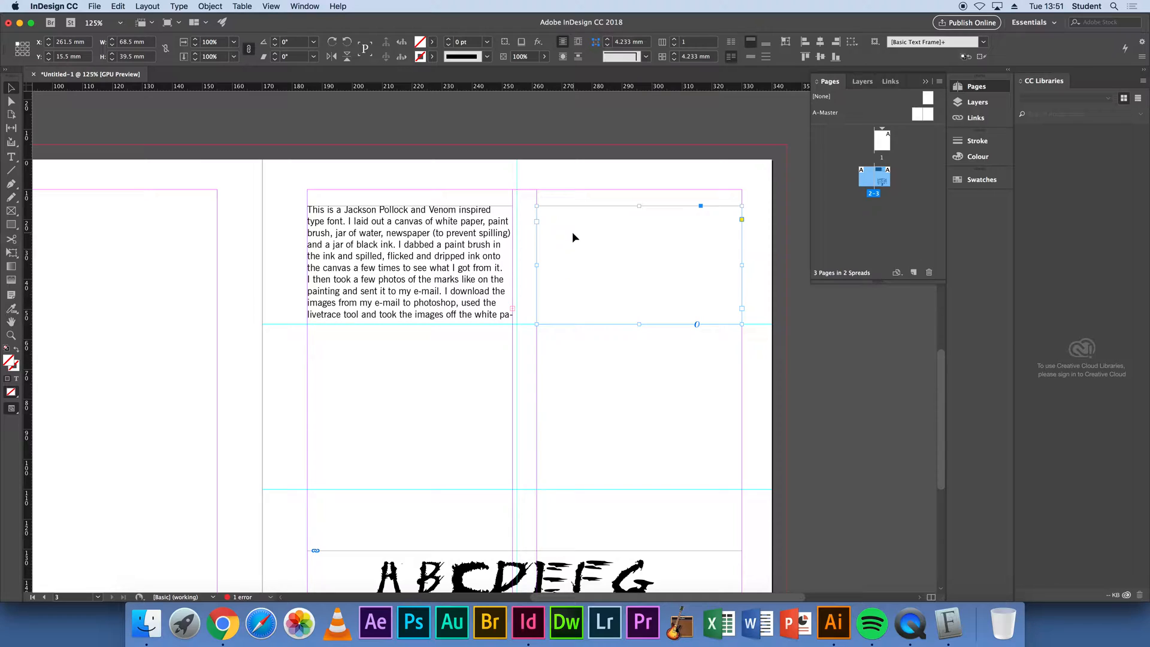
left_click(453, 262)
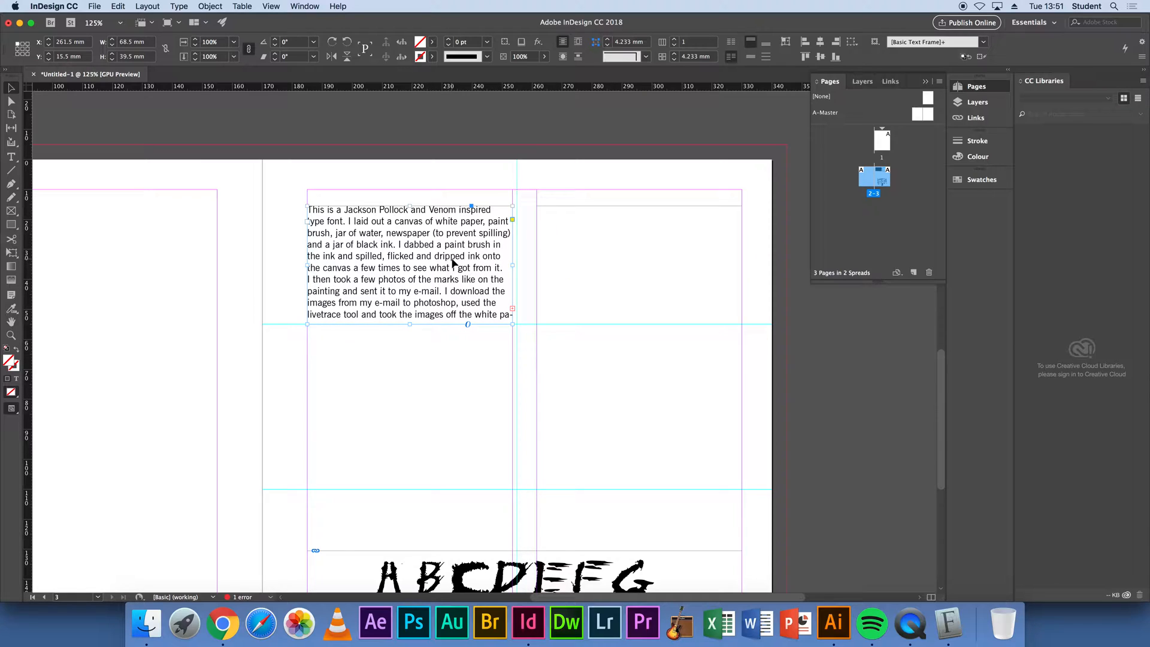
left_click(513, 310)
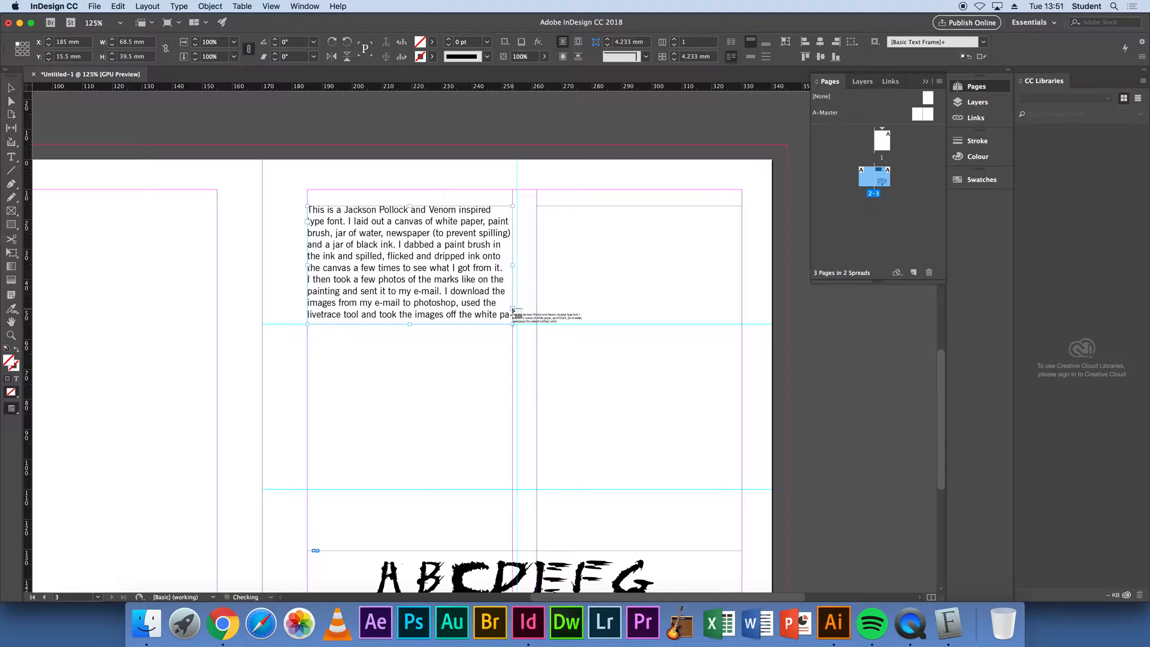
left_click(563, 252)
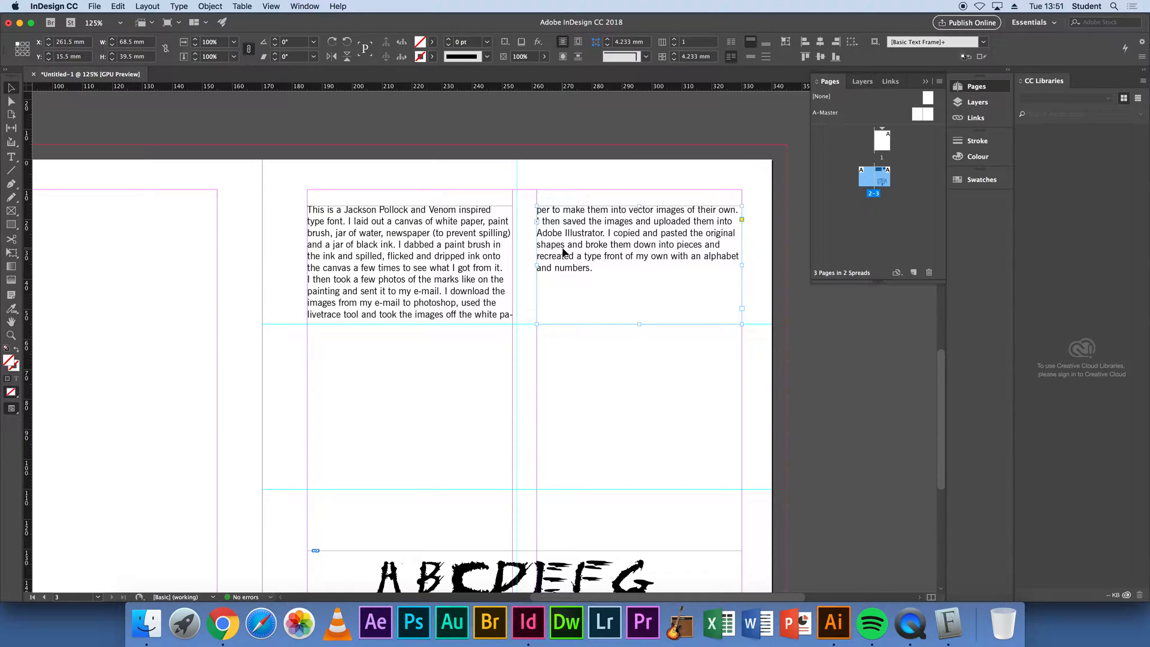
left_click(421, 319)
left_click_drag(409, 324, 412, 306)
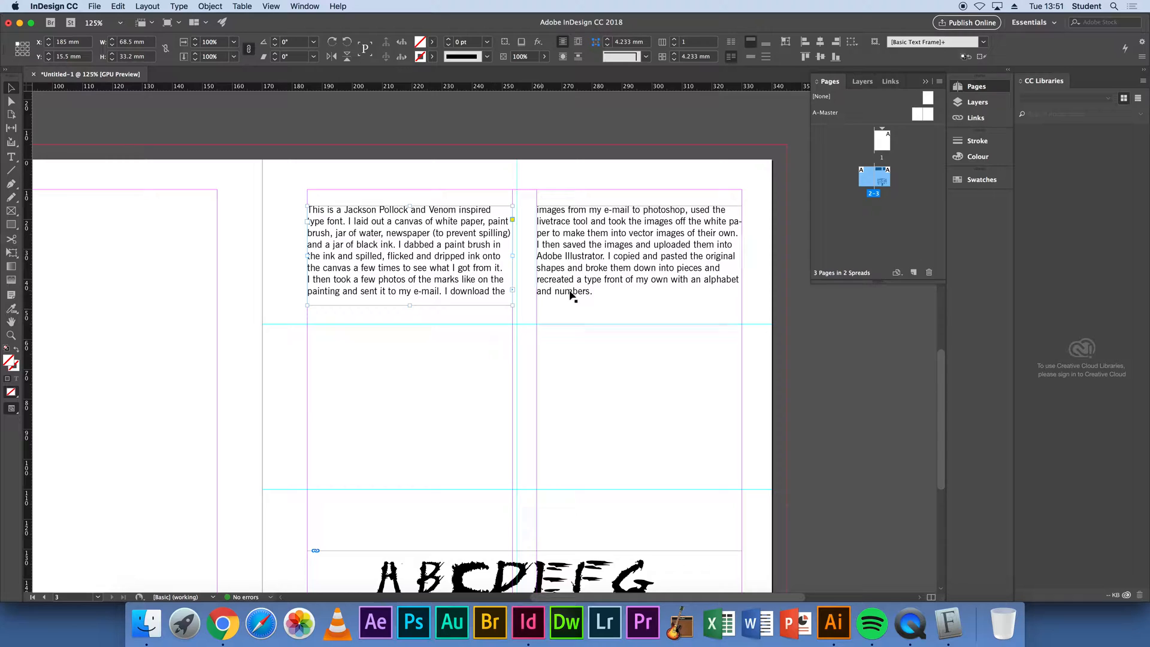
- Move both description text frames down together to a Y position of 25.25 mm, keeping them aligned with the column guides
left_click(567, 265, "shift")
left_click_drag(567, 265, 561, 293)
key("Right")
key("Right")
key("Right")
key("Right")
key("Right")
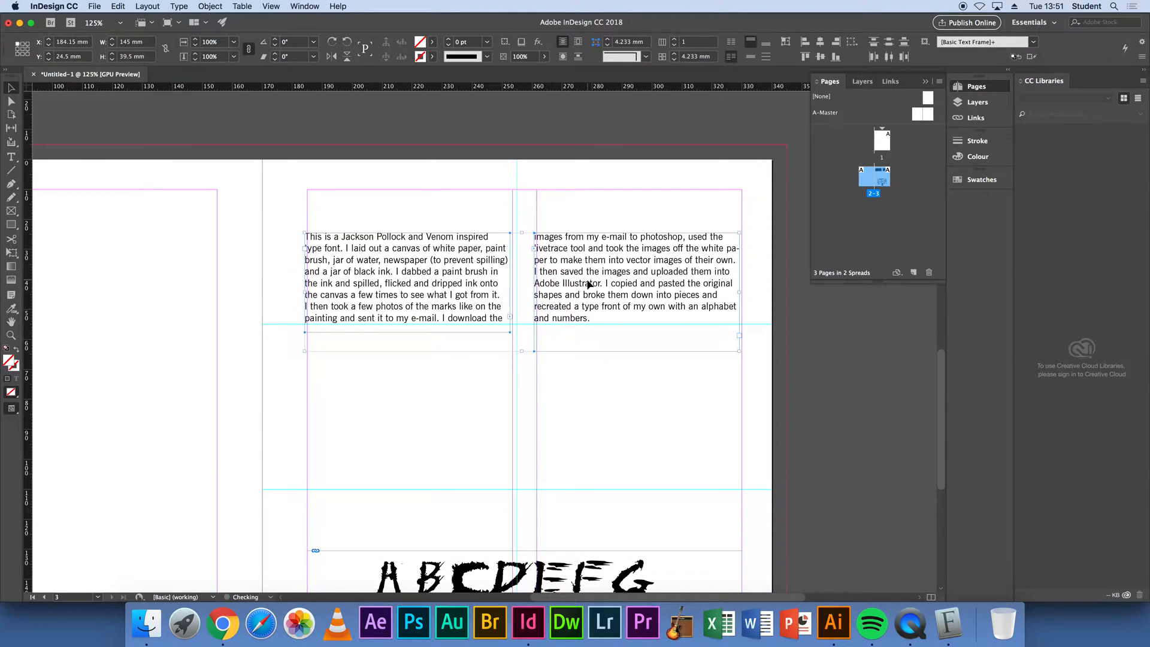
key("Down")
key("Down")
key("Down")
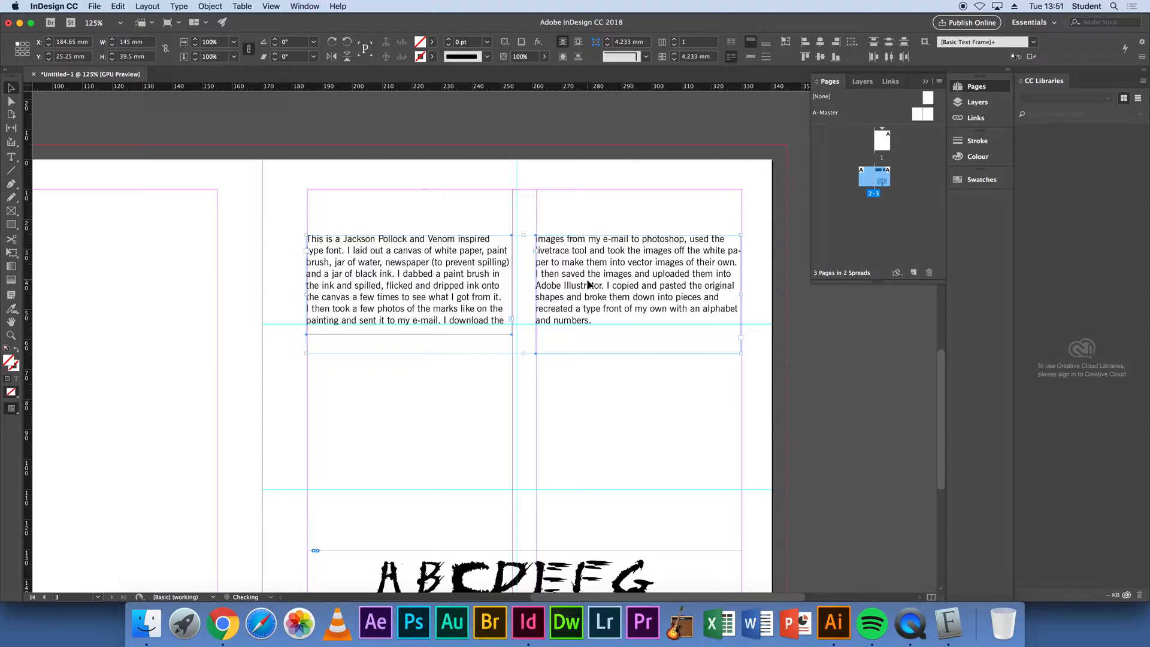
left_click(545, 213)
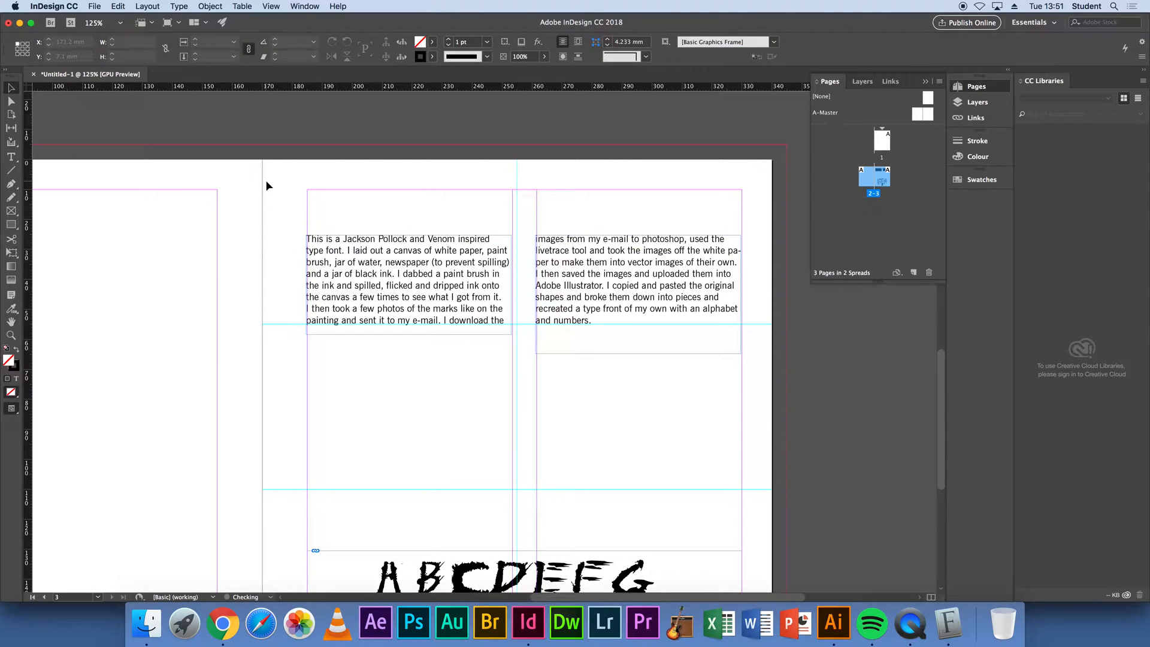
- Shorten the second column's text frame to 33.2 mm high to match the first column's frame
left_click(587, 310)
left_click_drag(637, 353, 637, 335)
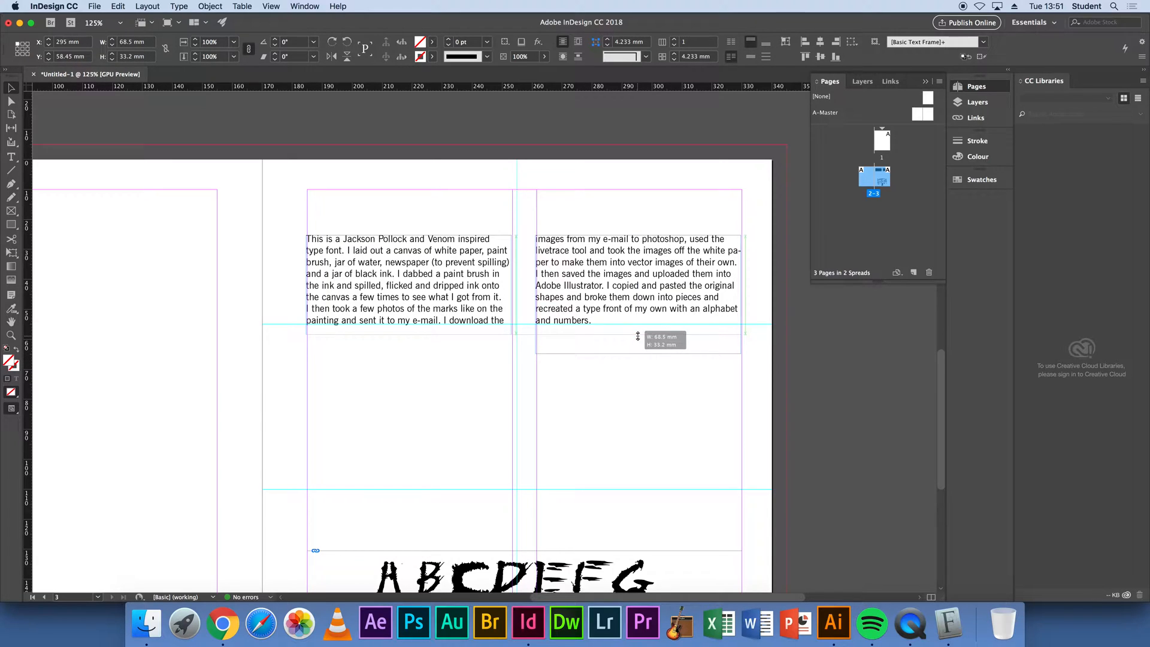
left_click(637, 377)
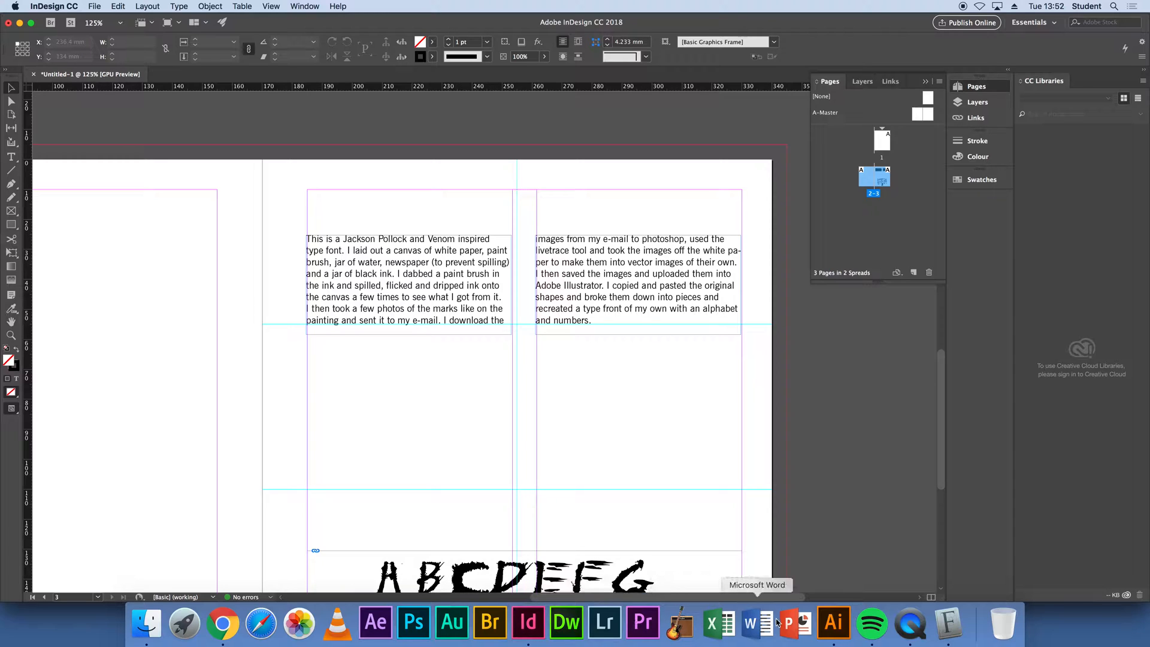
- Switch to Illustrator and copy the Splatter Font heading line above the description paragraph
left_click(834, 626)
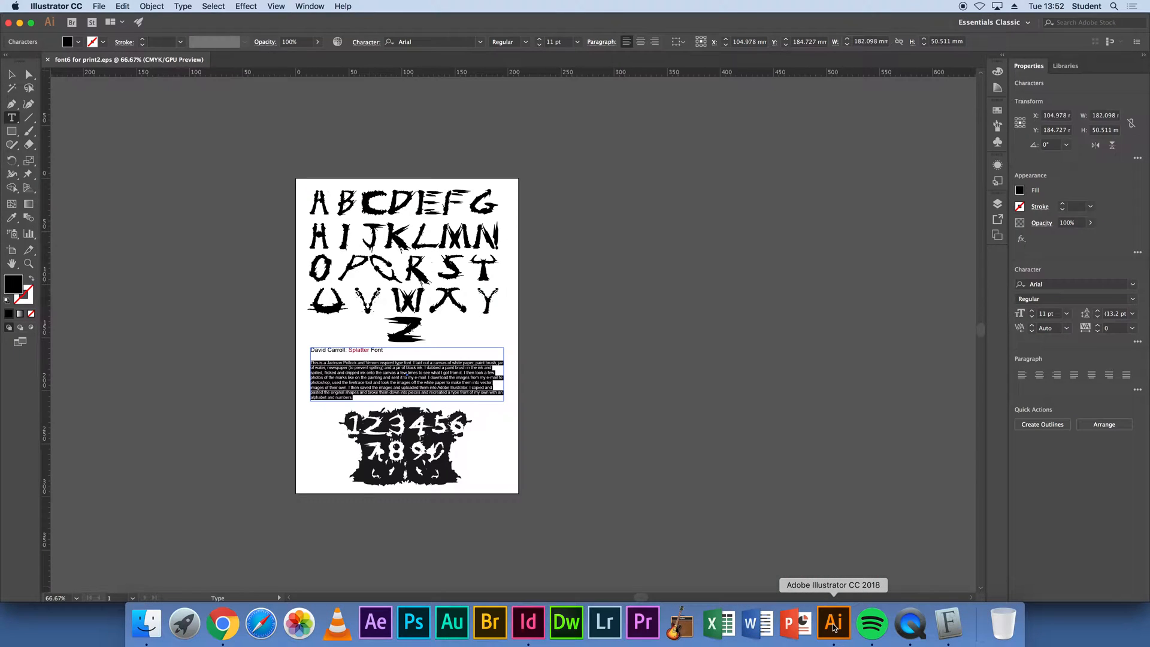
key("Escape")
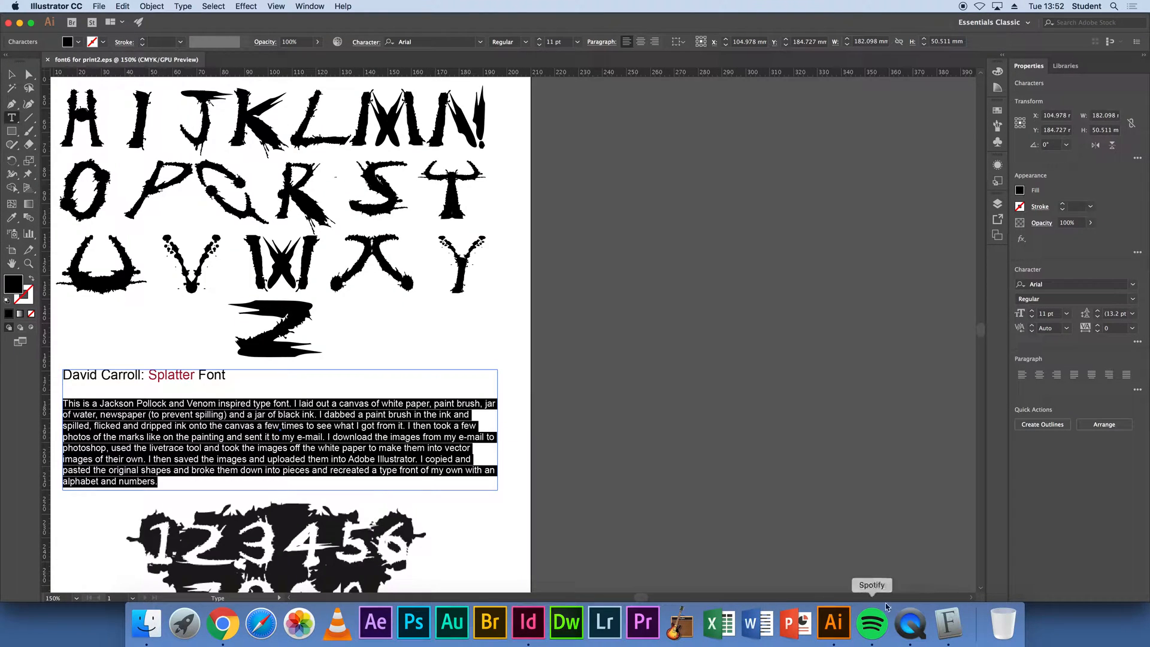
left_click_drag(222, 375, 60, 377)
- Return to InDesign and paste the heading into a new text frame about 144.65 by 6 mm across both columns, above the description
left_click(529, 623)
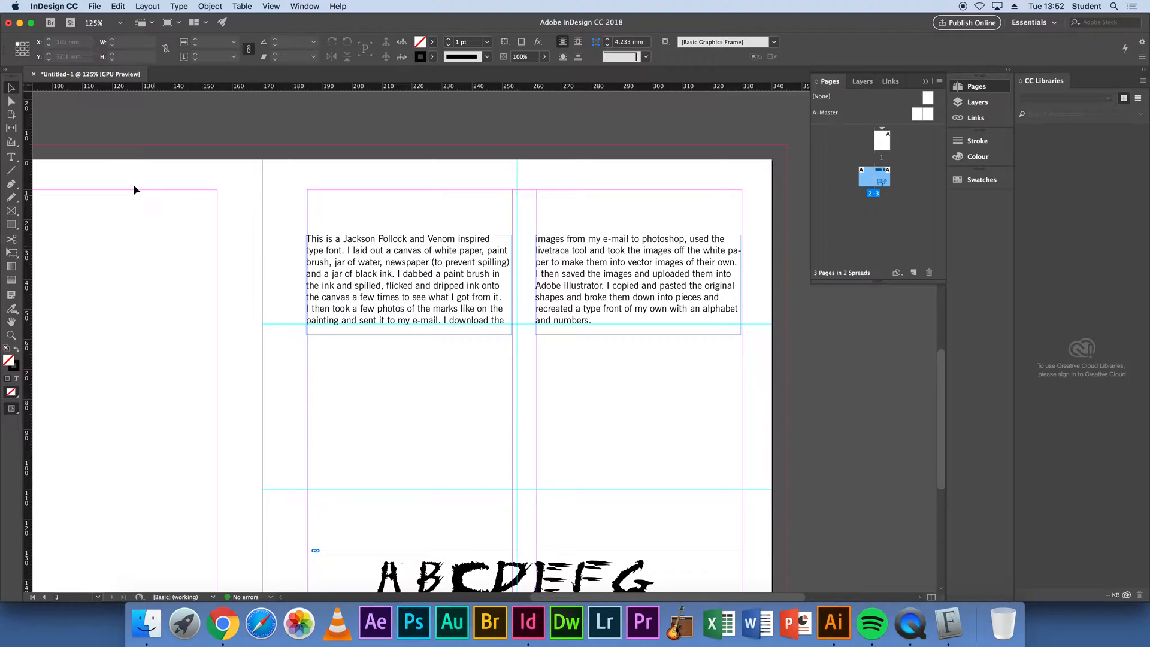
left_click(11, 156)
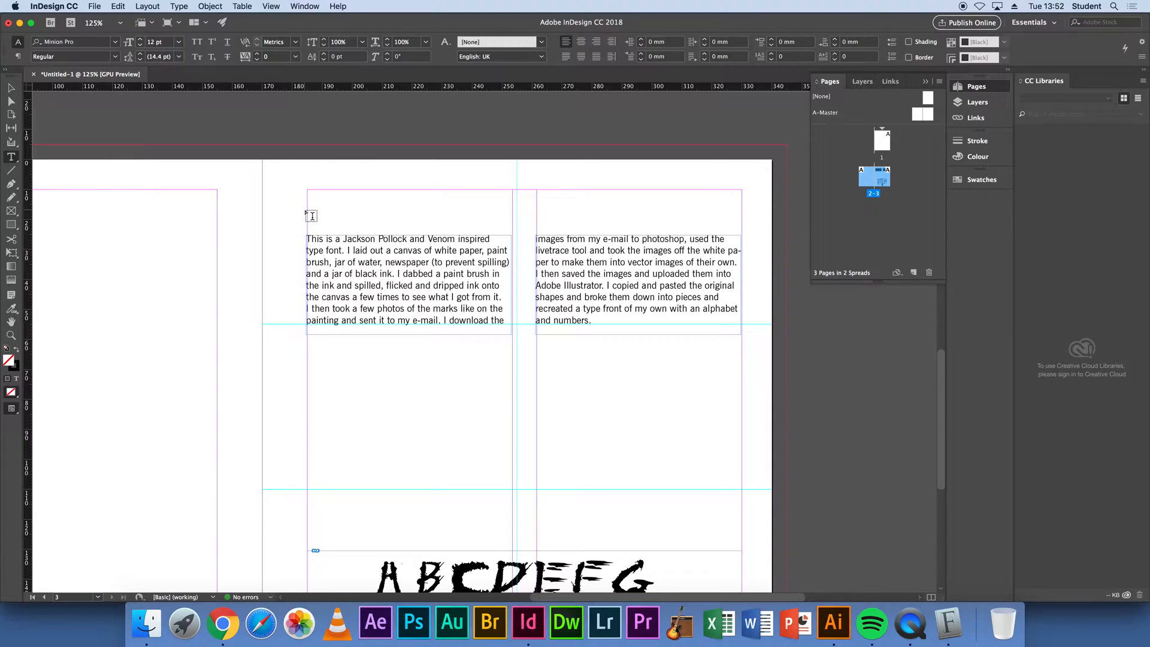
left_click_drag(307, 208, 742, 228)
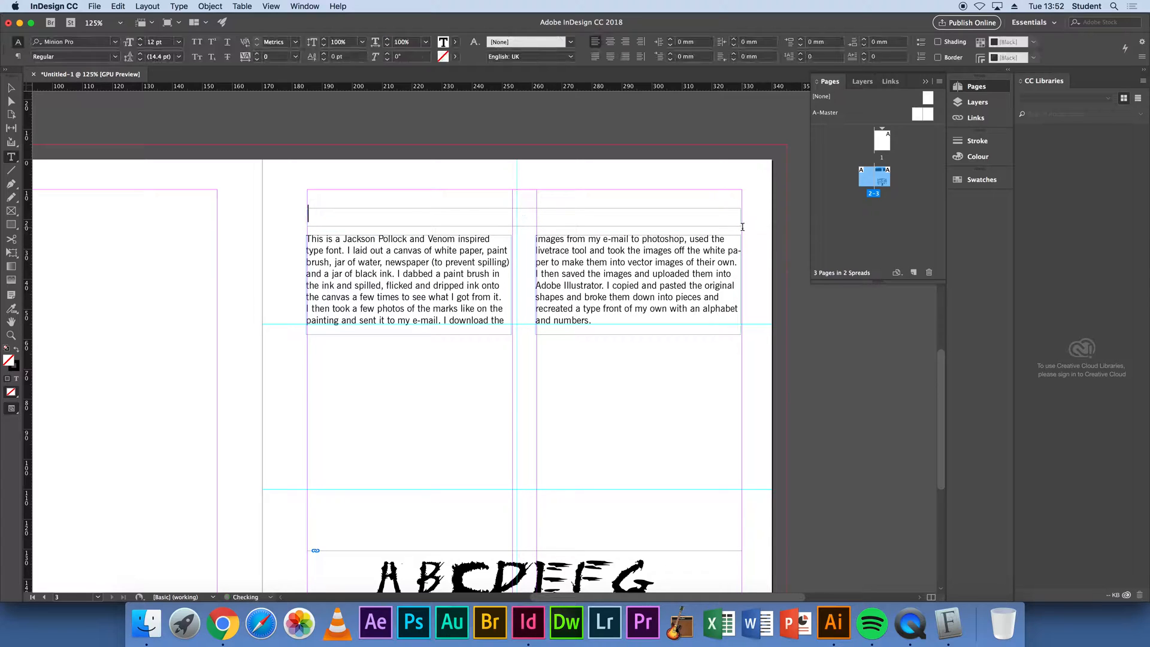
key("super+v")
- Set the whole heading in News Gothic Bold
left_click_drag(450, 214, 287, 216)
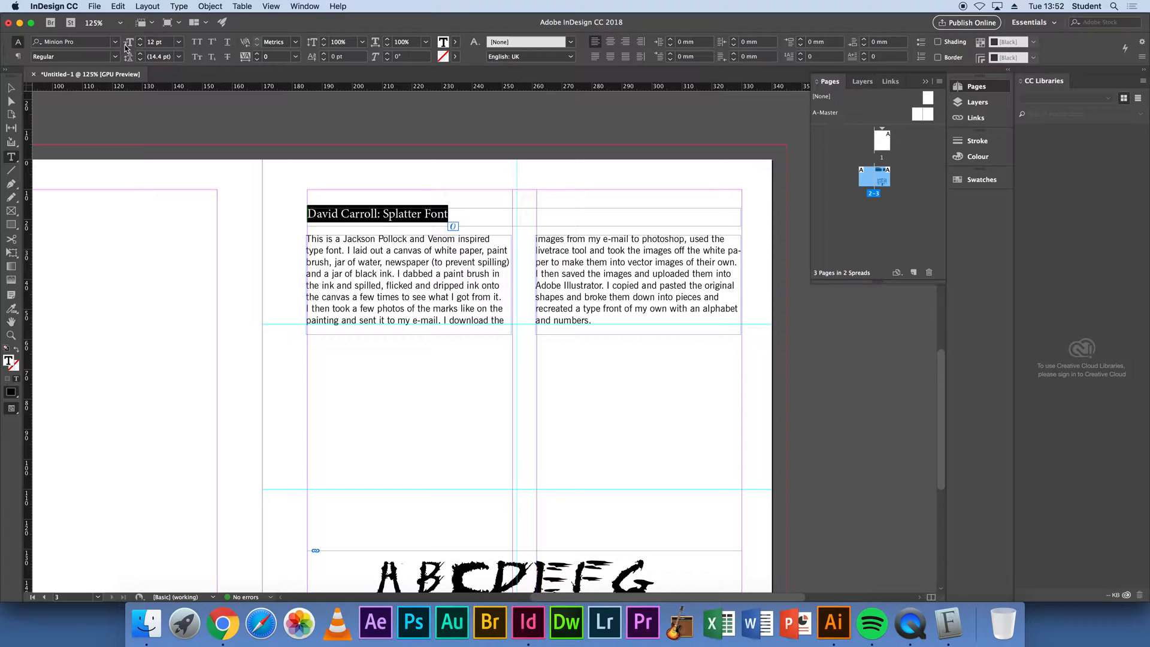
left_click(116, 42)
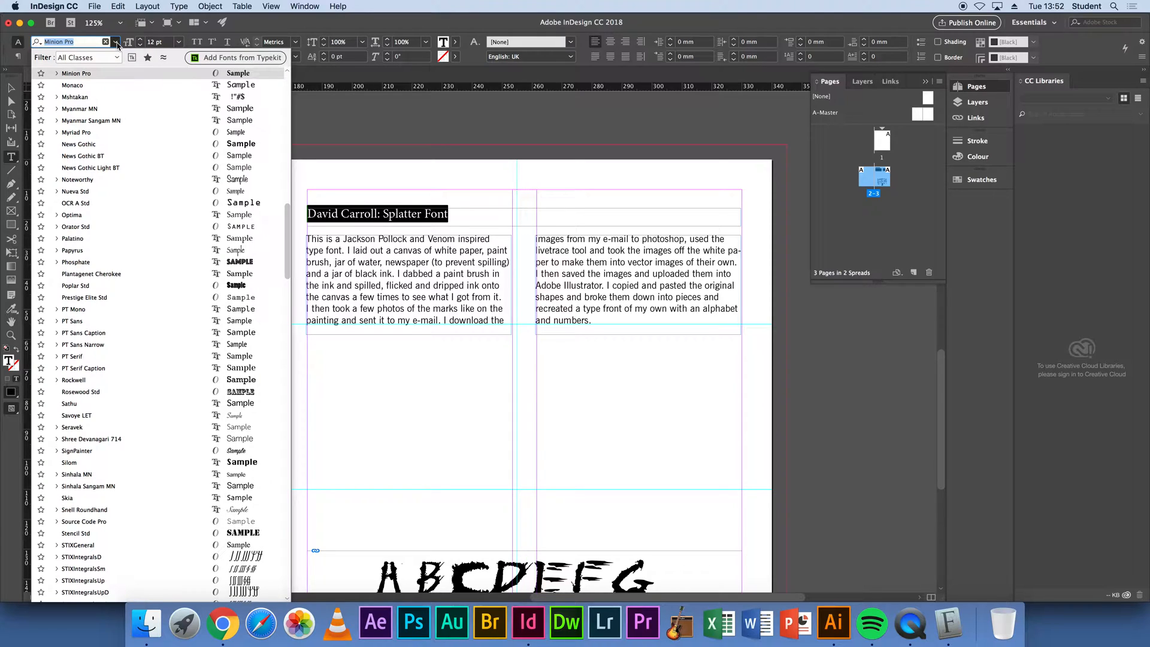
left_click(111, 145)
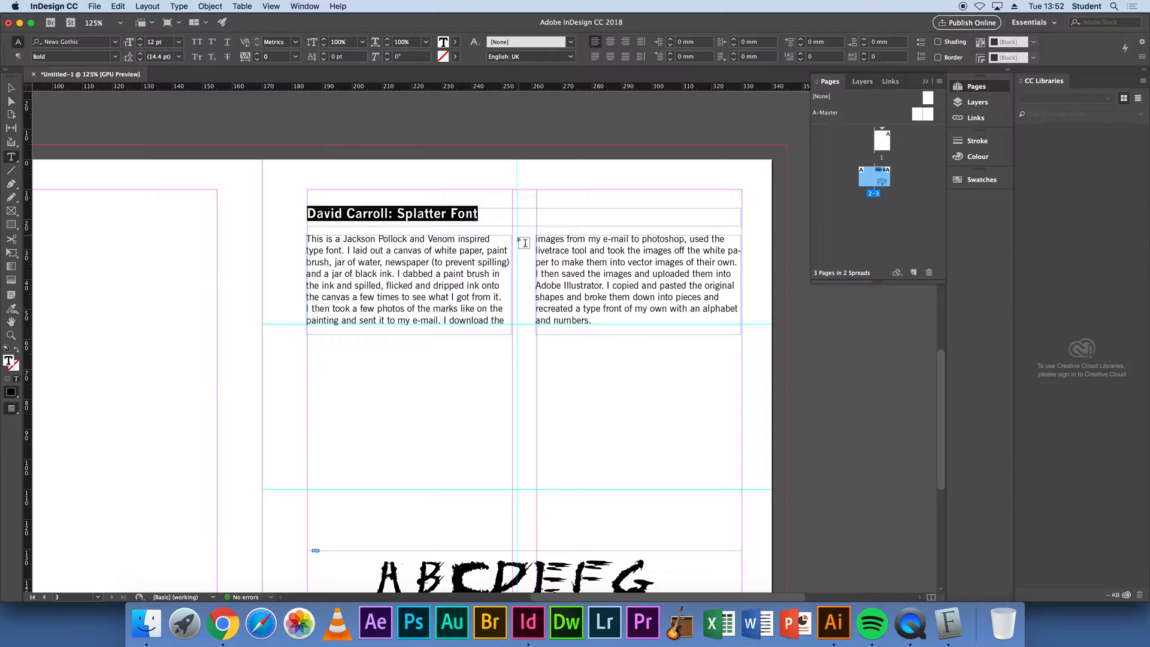
- Colour the words "Splatter Font" in the heading red with R 205, G 29, B 27
left_click(393, 214)
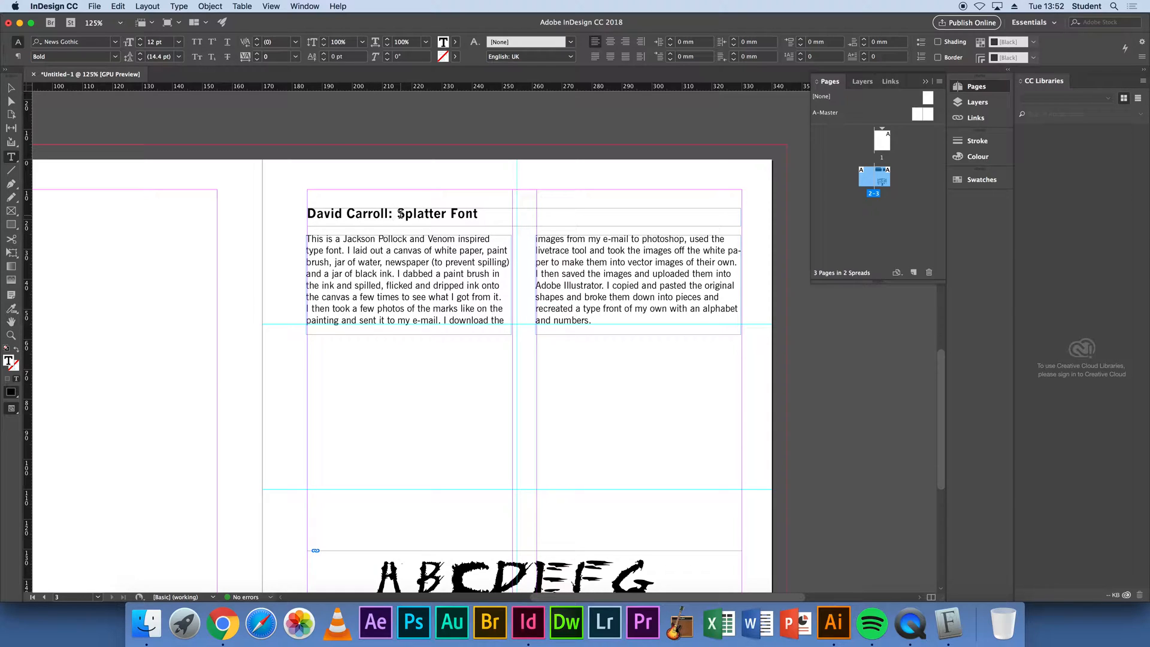
left_click_drag(398, 214, 478, 215)
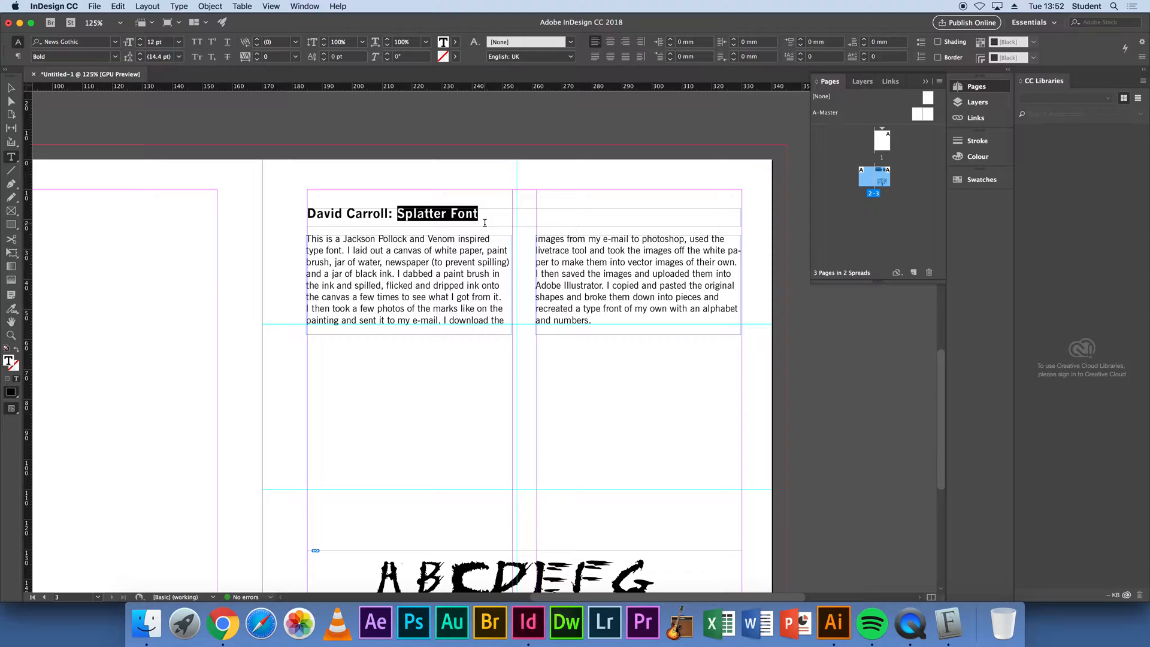
double_click(9, 362)
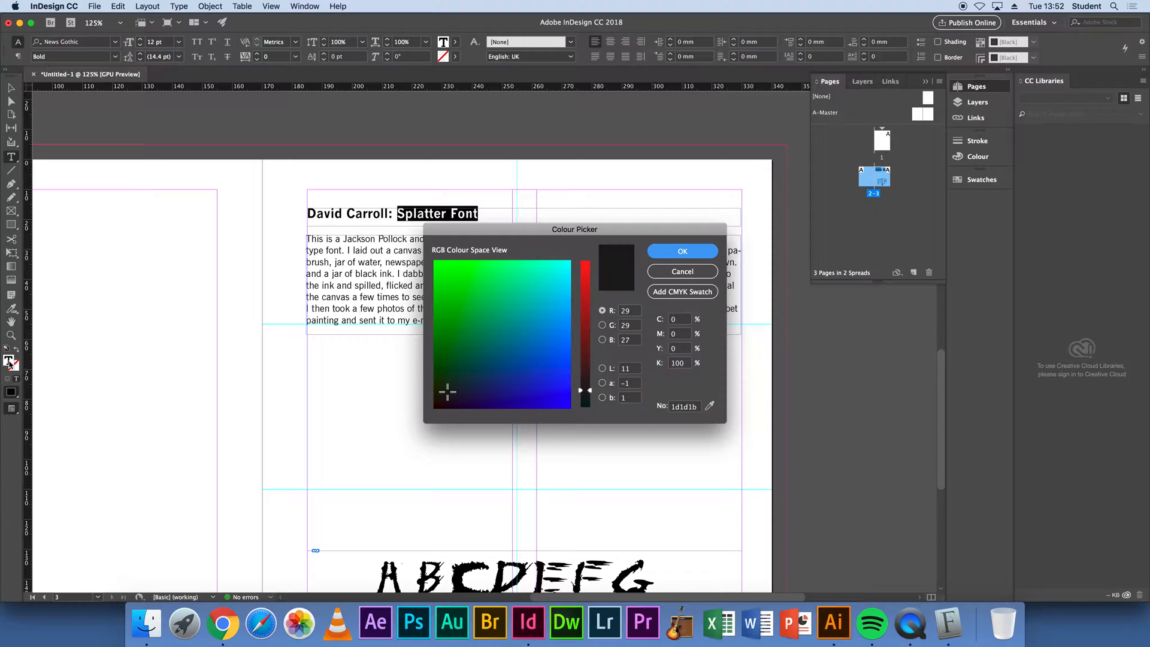
left_click_drag(591, 392, 589, 288)
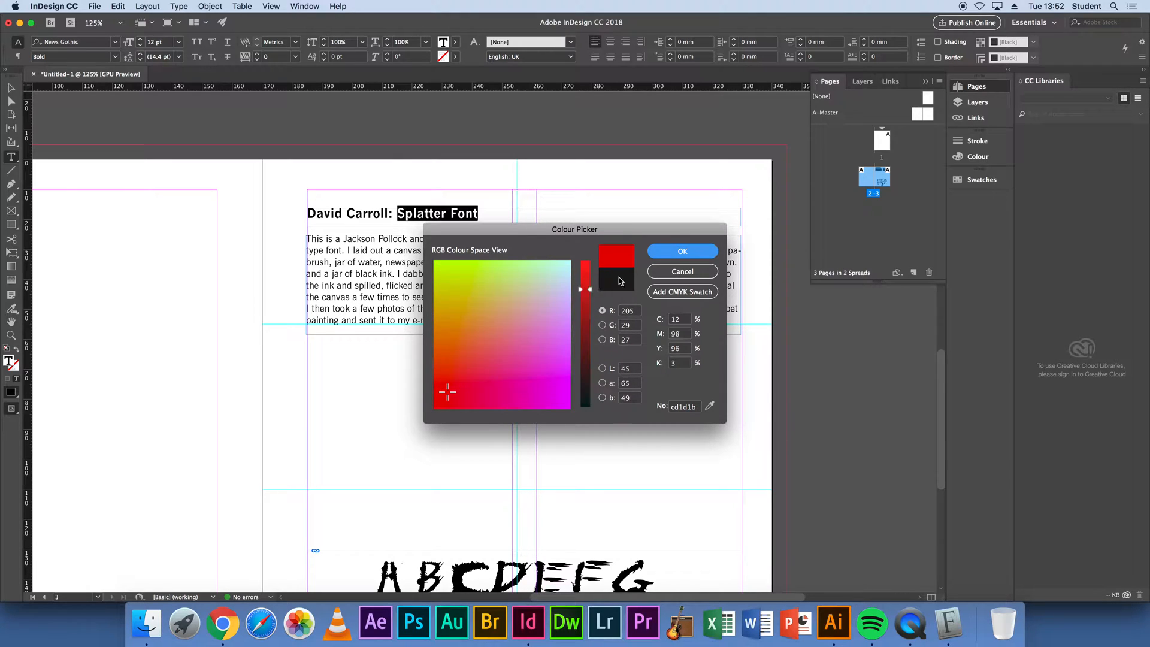
left_click(666, 252)
left_click(11, 88)
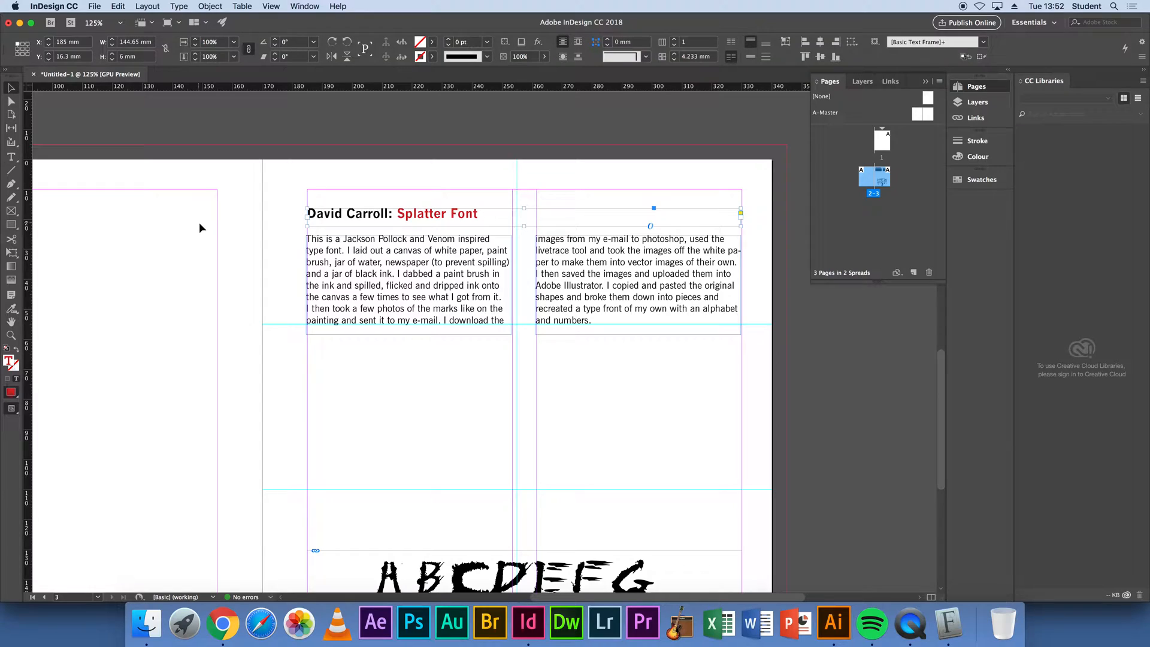
left_click(197, 222)
- Draw a rectangular picture frame about 68.15 by 45.5 mm in the second column, between the description and the alphabet
key("super+minus")
key("super+minus")
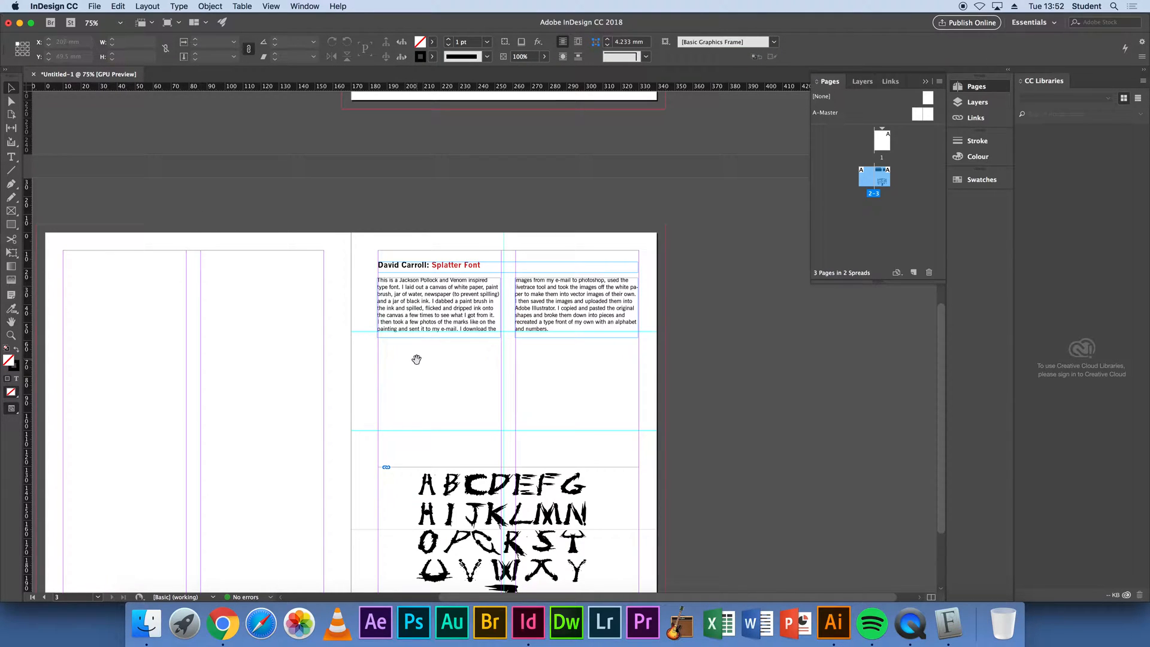
left_click_drag(416, 357, 405, 331)
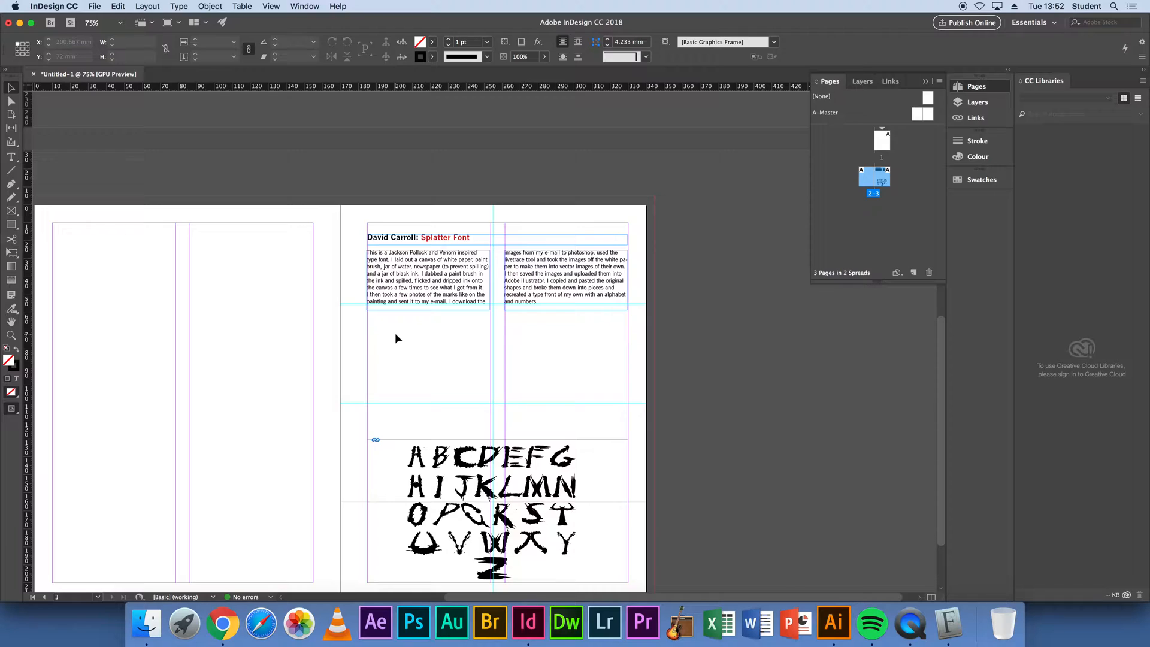
left_click(11, 211)
left_click_drag(506, 322, 628, 403)
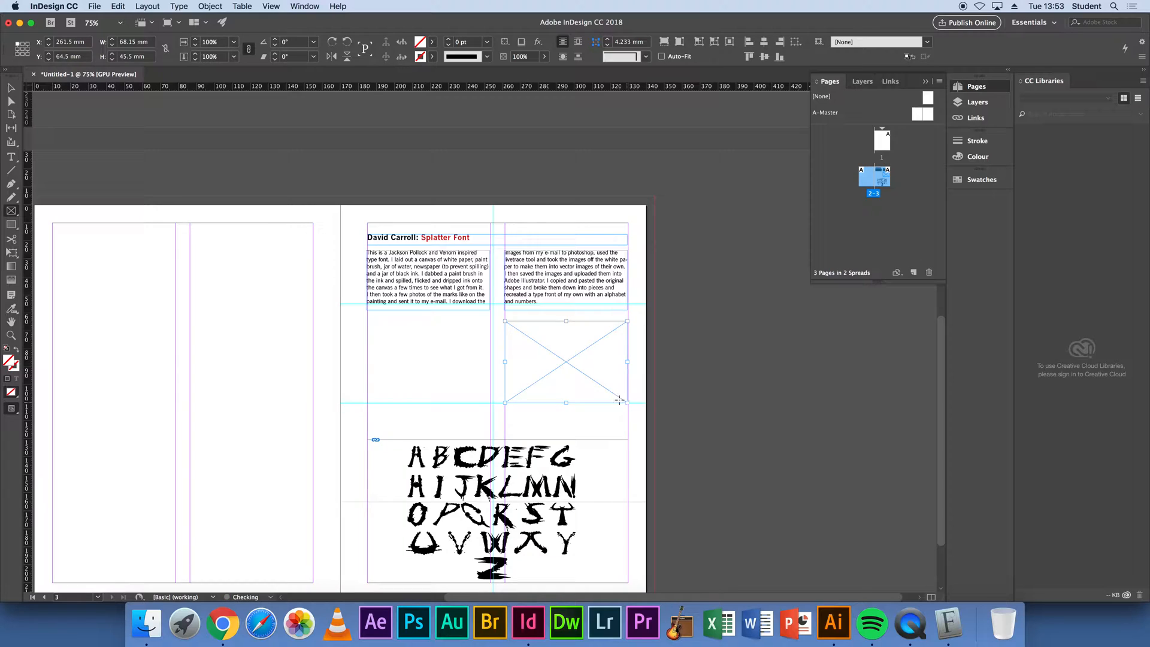
- Place font6 for print2.eps from the images folder into the new picture frame
left_click(94, 6)
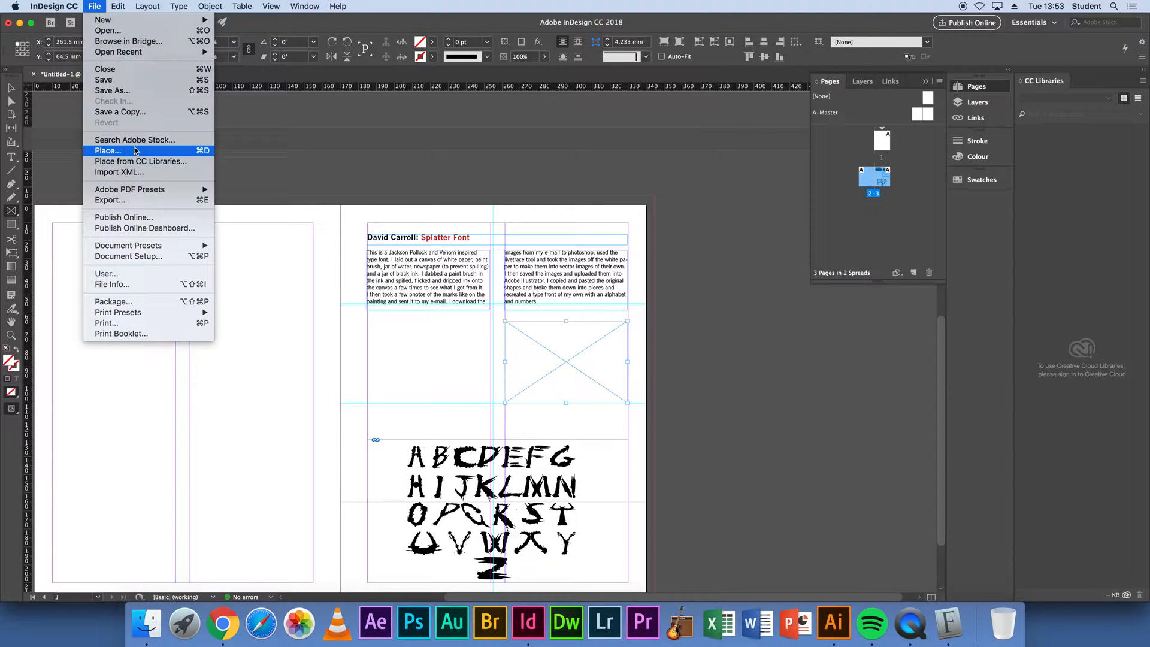
left_click(137, 150)
left_click(513, 143)
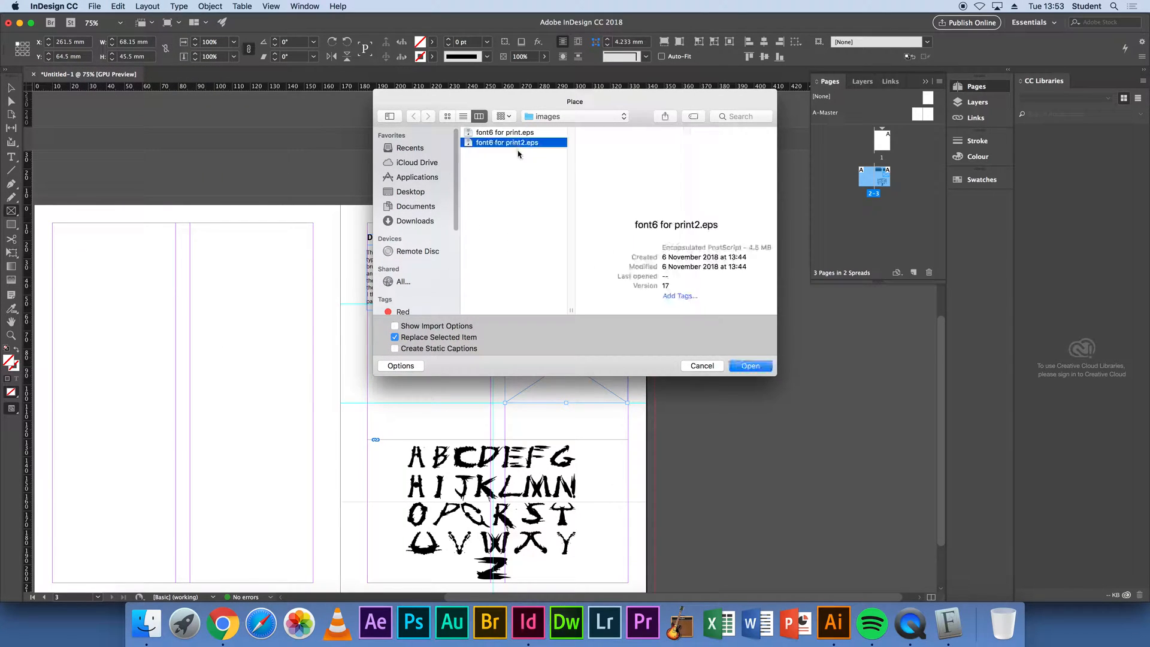
left_click(750, 365)
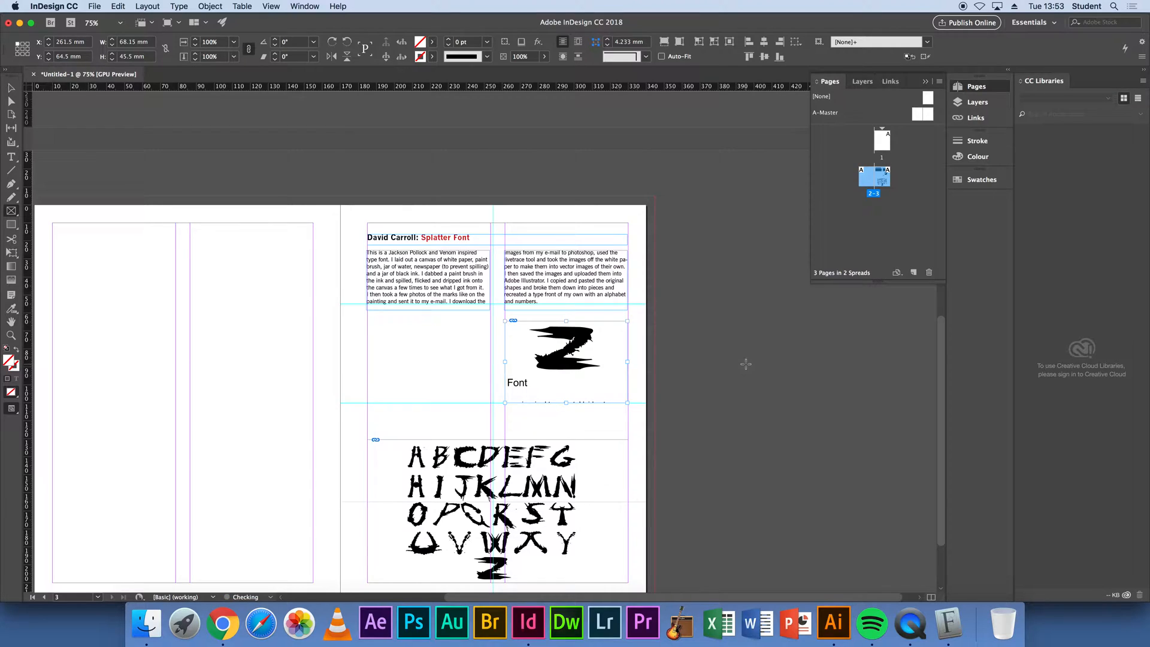
- Scale the placed artwork inside its frame to about 61.7% and shift it so the black numerals panel fills the frame
left_click(12, 103)
left_click(515, 360)
left_click_drag(558, 381, 574, 354)
left_click_drag(742, 467, 666, 352)
left_click_drag(567, 337, 569, 377)
left_click_drag(696, 400, 643, 324)
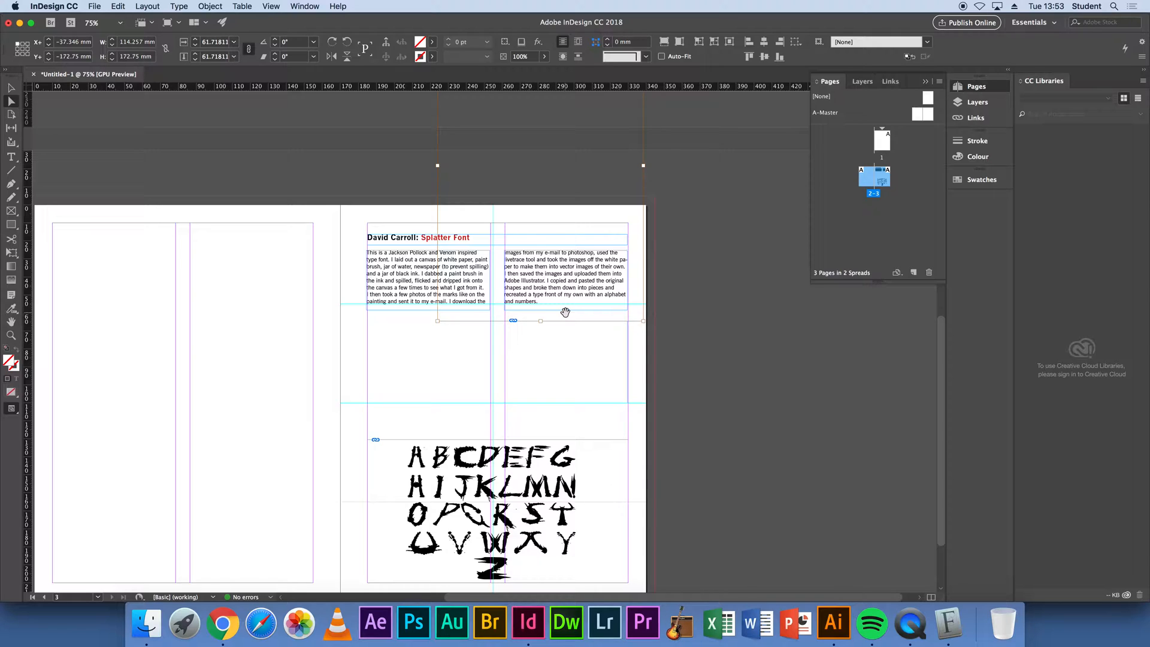
left_click_drag(565, 312, 592, 359)
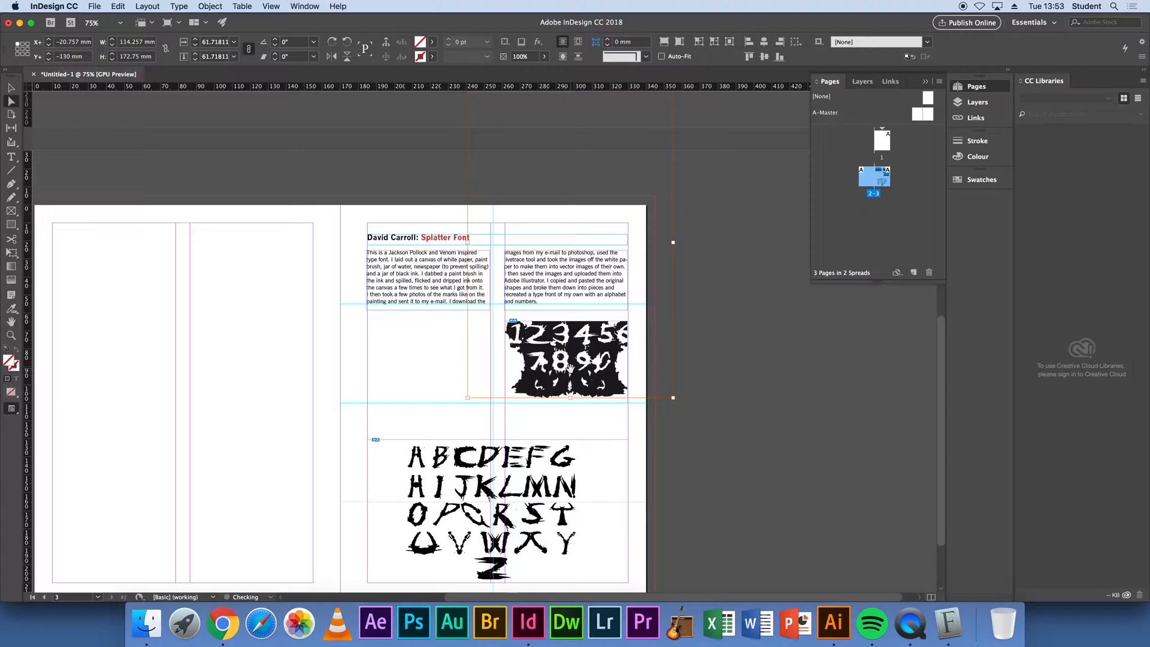
- Reduce the numerals artwork to about 58.3% and nudge it within the frame so all the digits fit the column width
left_click_drag(674, 398, 605, 383)
key("Down")
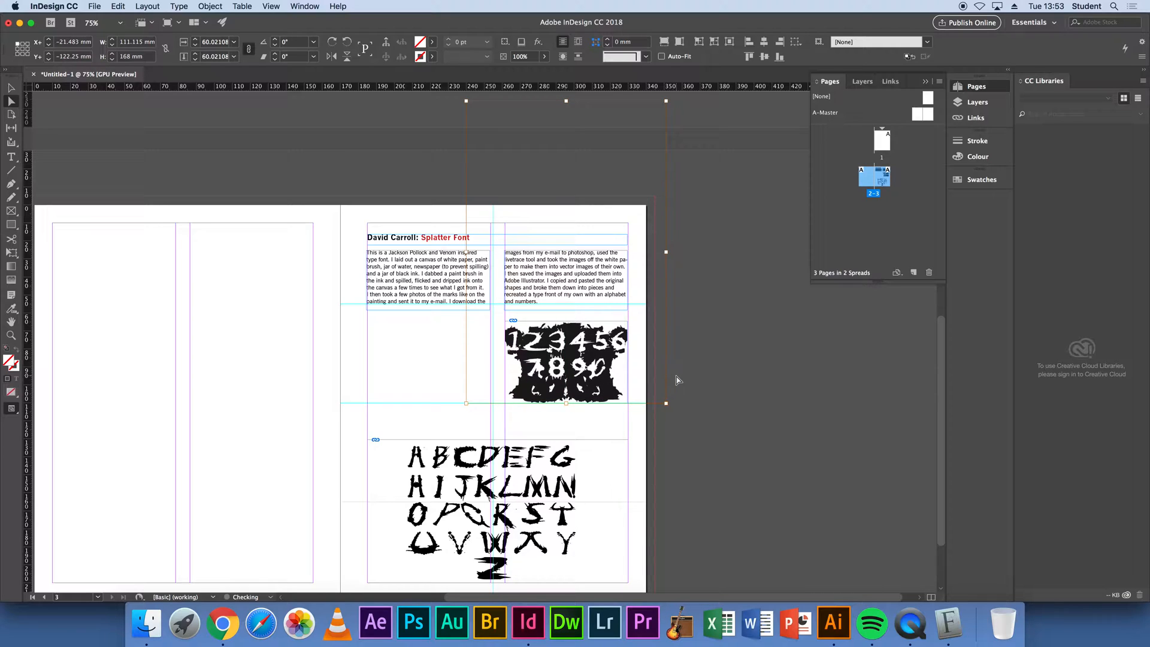
key("Left")
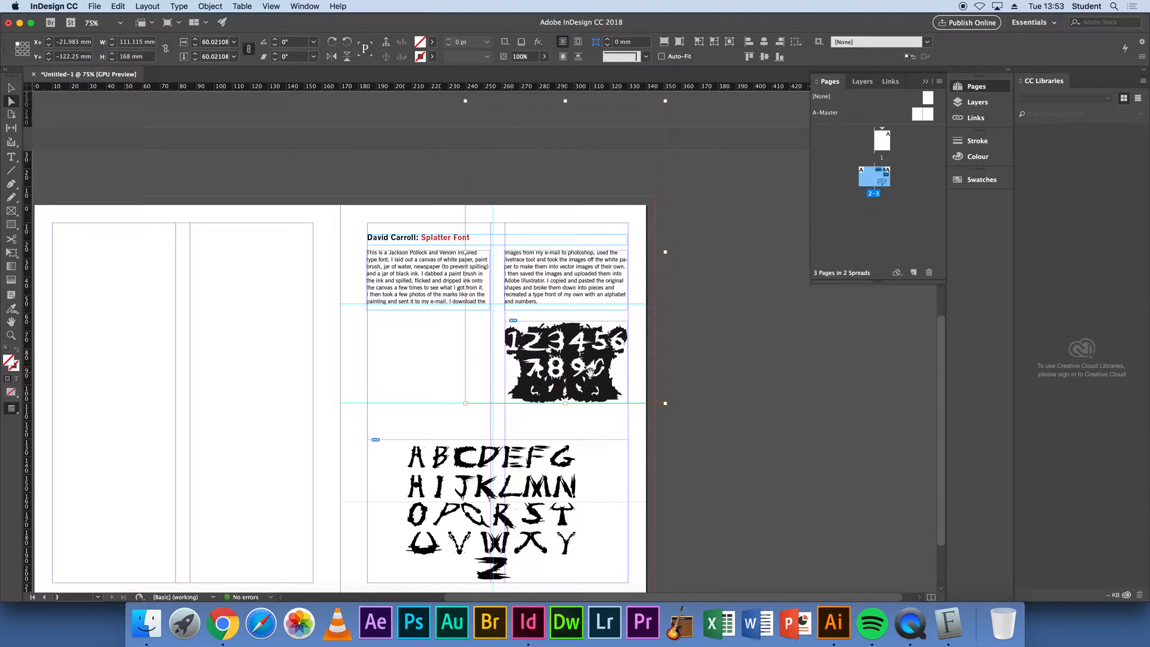
left_click_drag(665, 404, 660, 396)
key("Down")
key("Right")
key("Right")
key("Right")
key("Right")
key("Right")
key("Right")
key("Right")
key("Right")
key("Right")
key("Right")
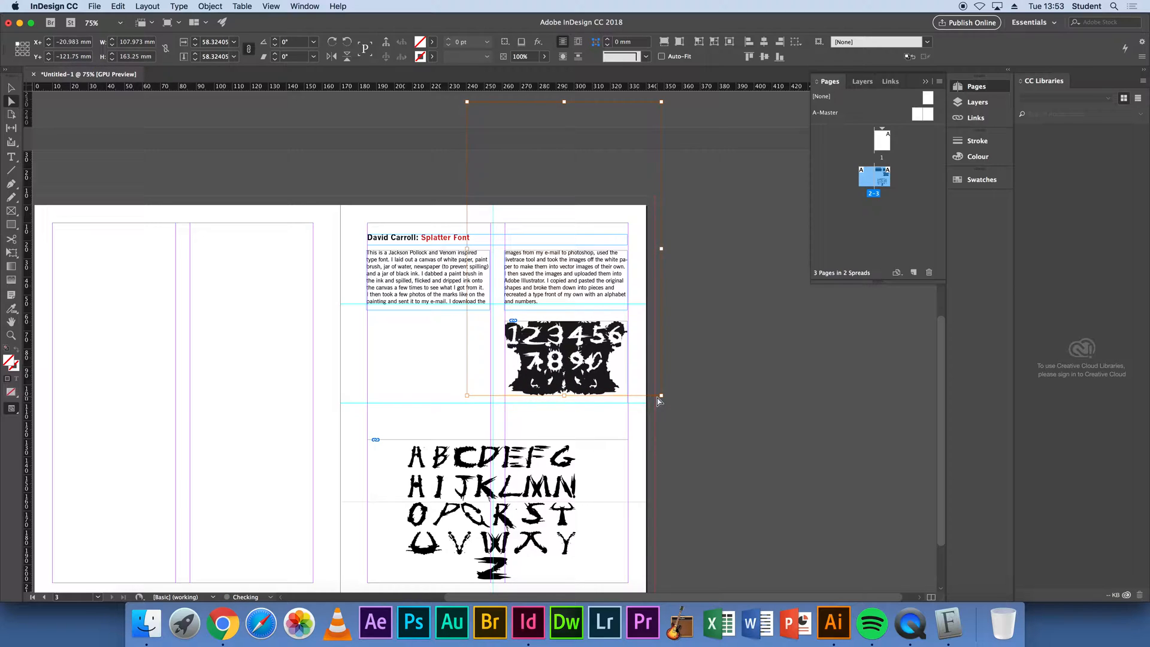
left_click(717, 393)
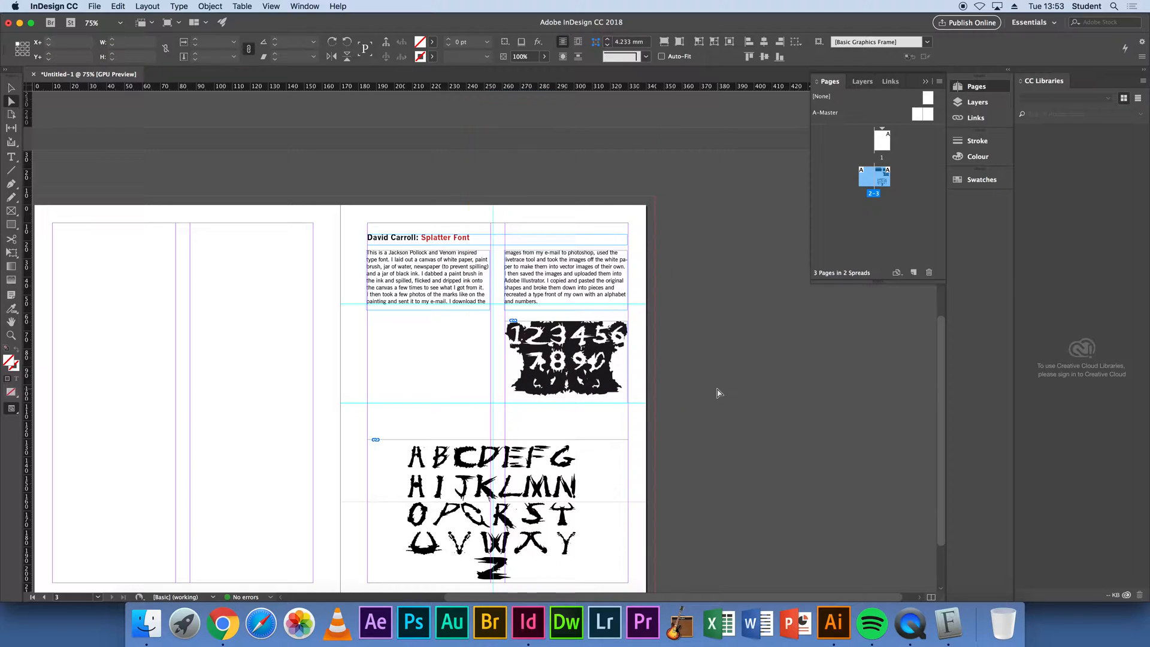
- Move the numerals frame down within the second column, into the gap between the description and the alphabet
left_click(11, 88)
left_click_drag(532, 346, 516, 360)
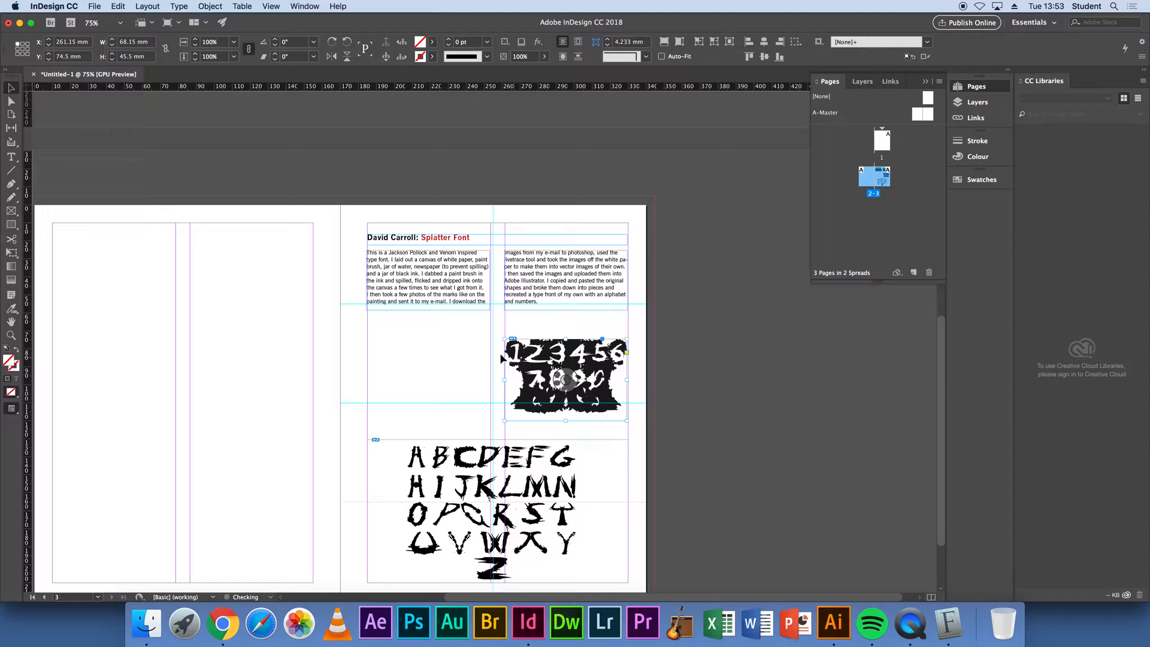
left_click(745, 411)
- Save the document as fuse_sample_mag01 in InDesign CC 2018 format in the indesign fuse mag folder within Documents
left_click_drag(447, 411, 529, 389)
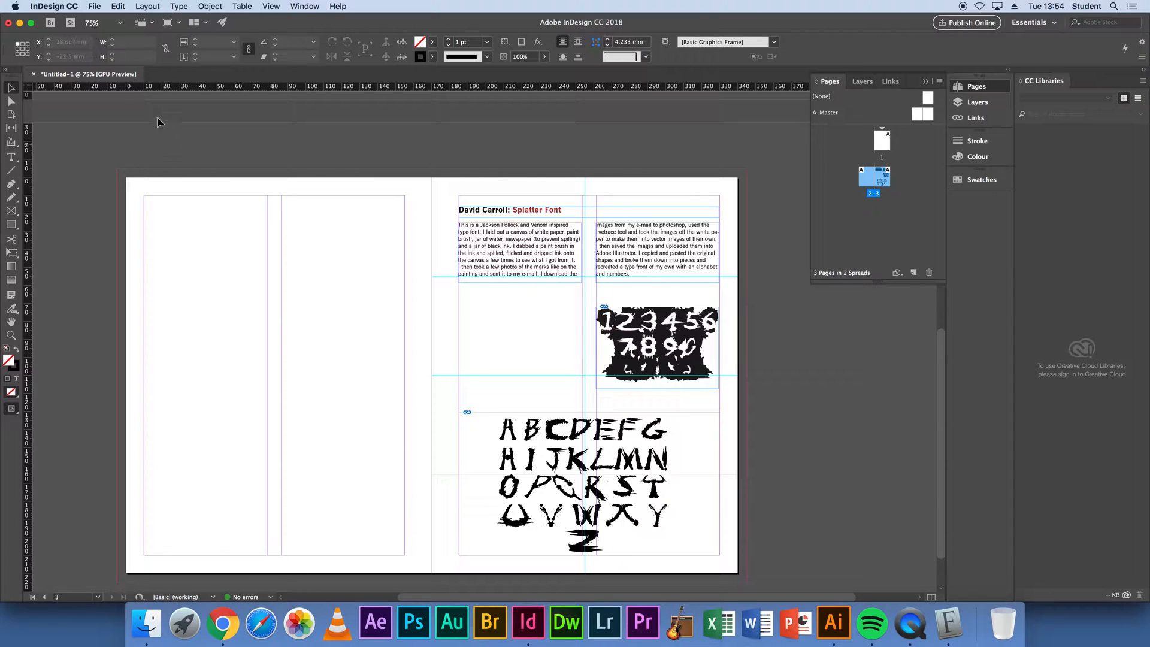
left_click(96, 9)
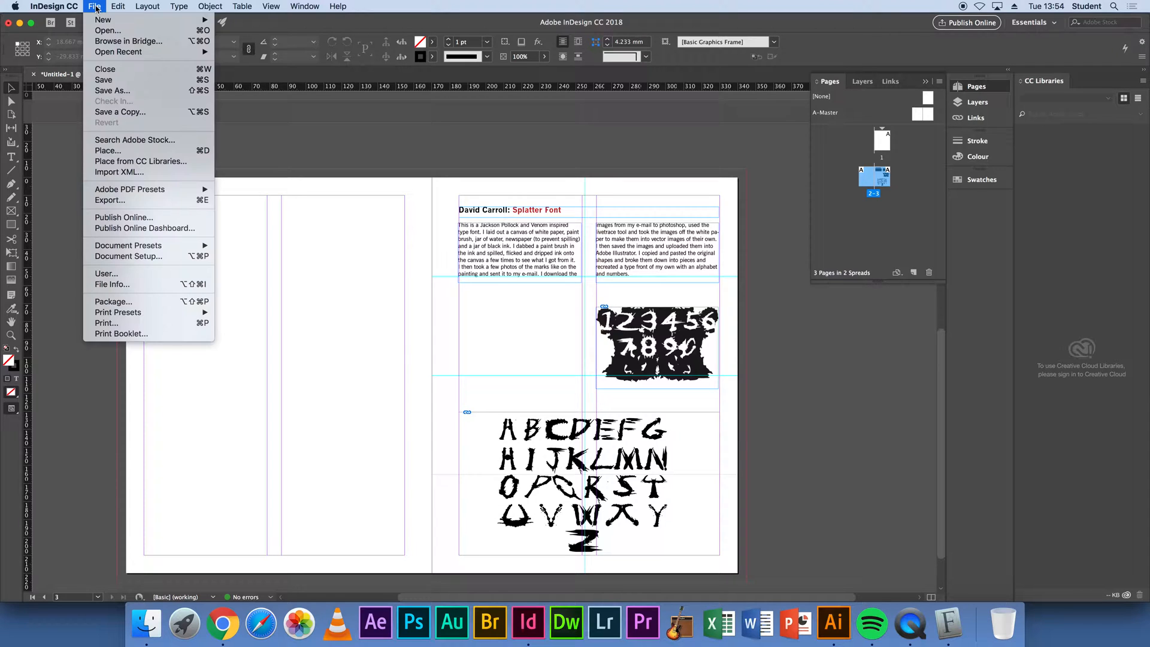
left_click(132, 92)
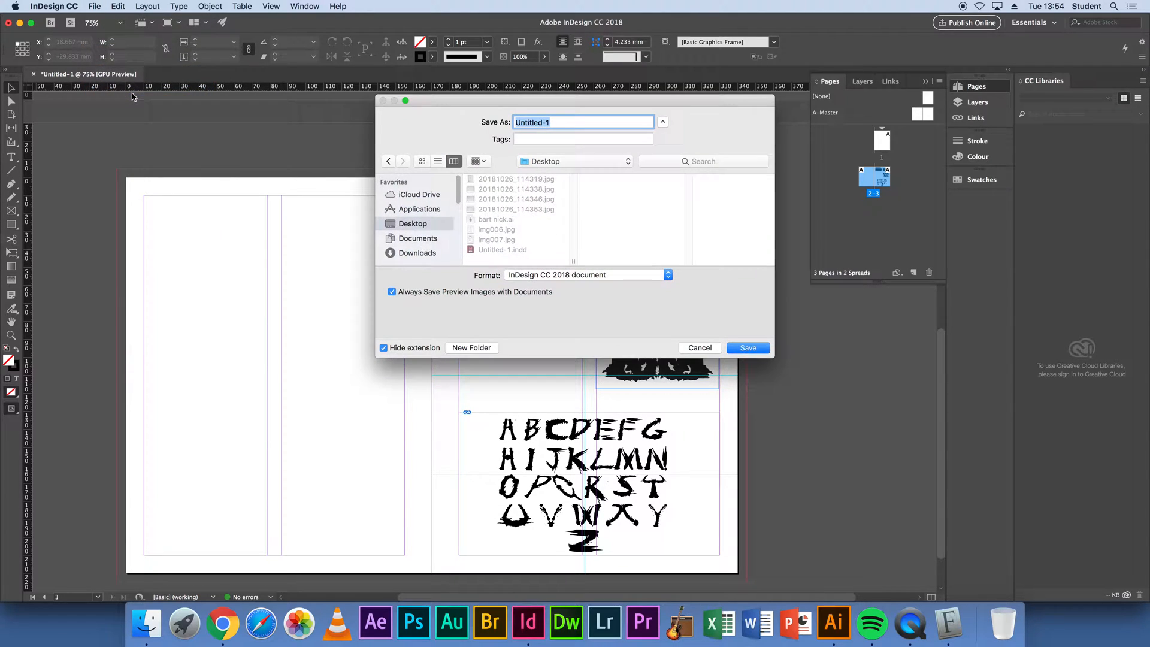
left_click(431, 239)
left_click(491, 199)
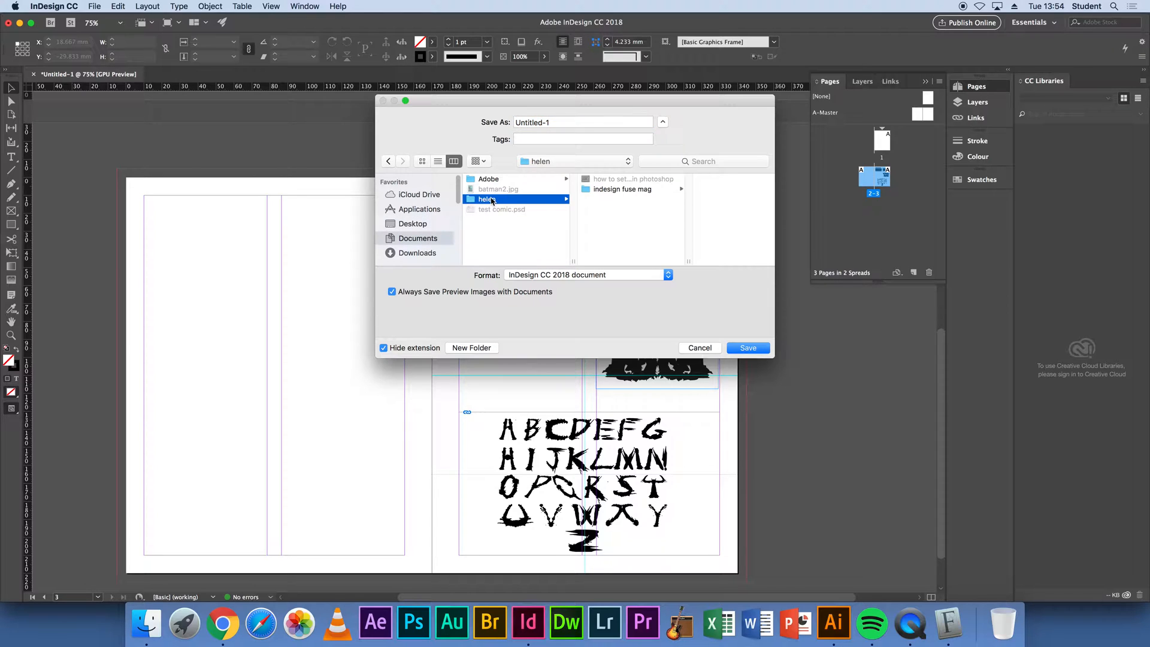
left_click(598, 190)
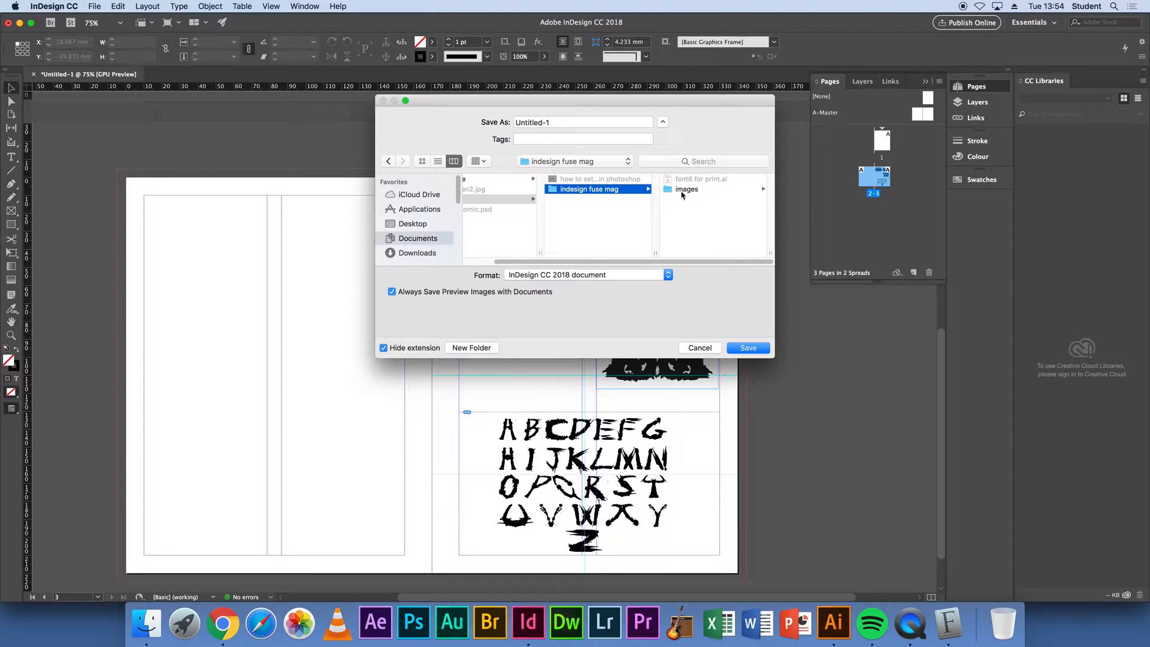
left_click(583, 123)
type("f")
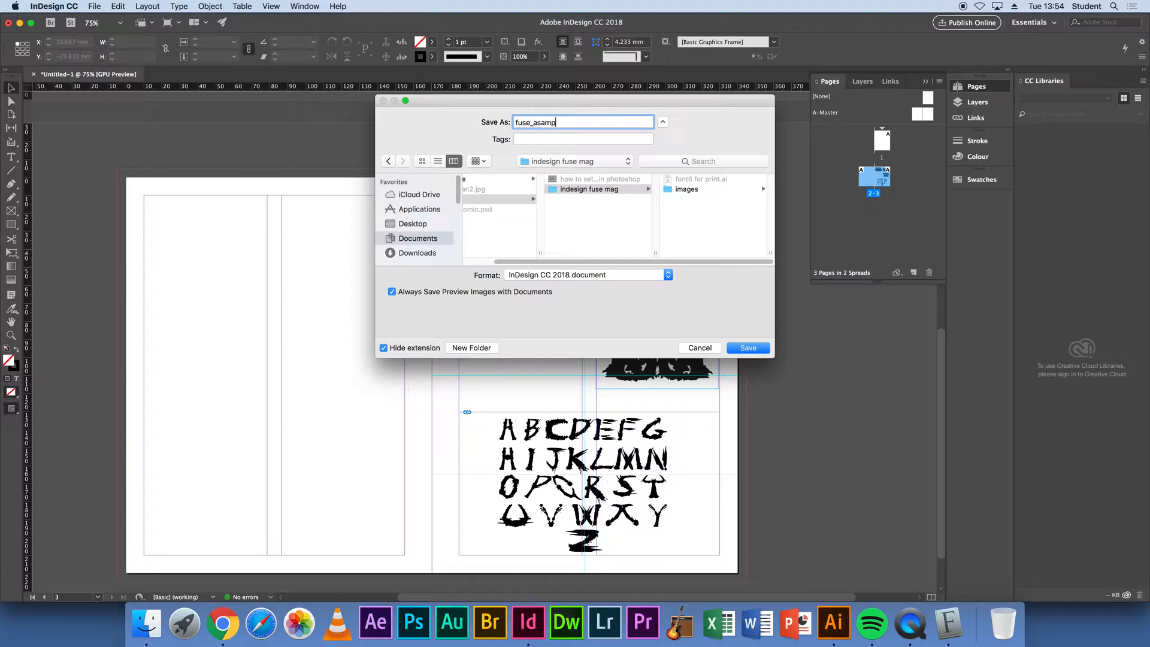
type("use_sample_mag01")
left_click(748, 350)
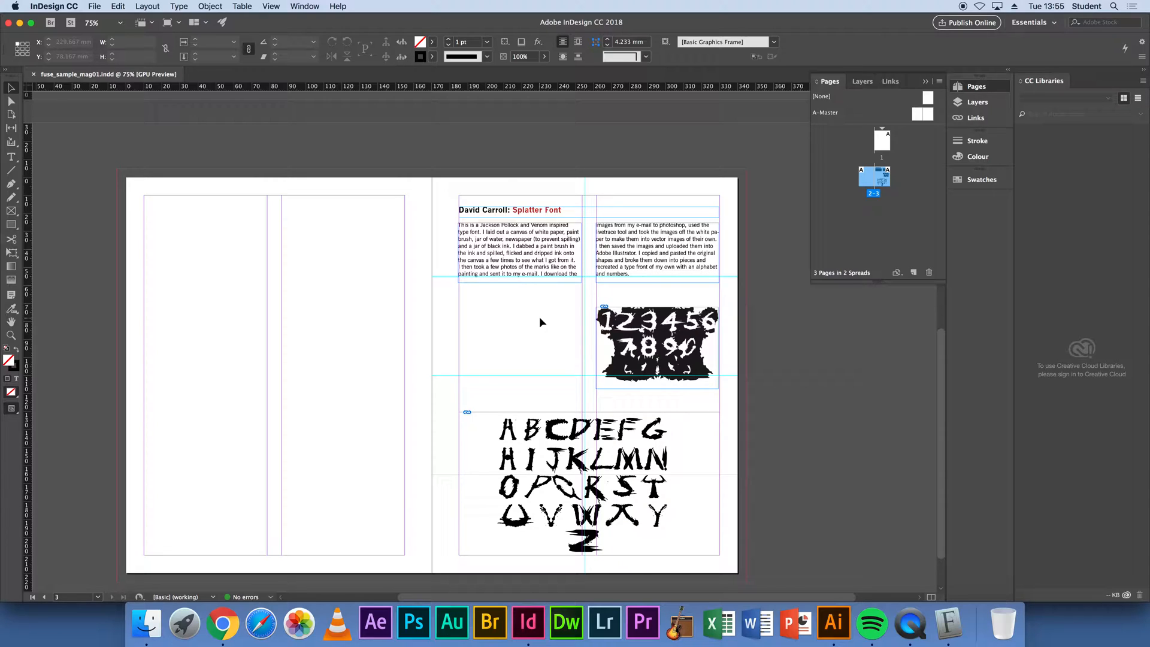
- Check the spread without guides and frame edges in Preview screen mode and return to Normal mode
left_click(15, 411)
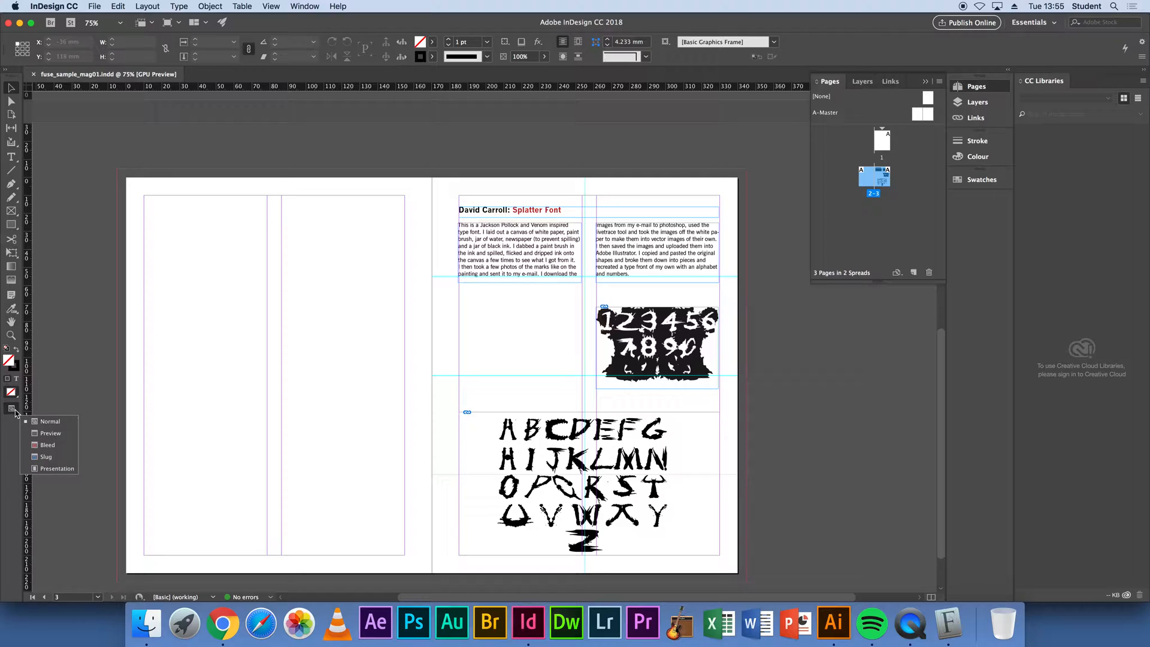
left_click(48, 434)
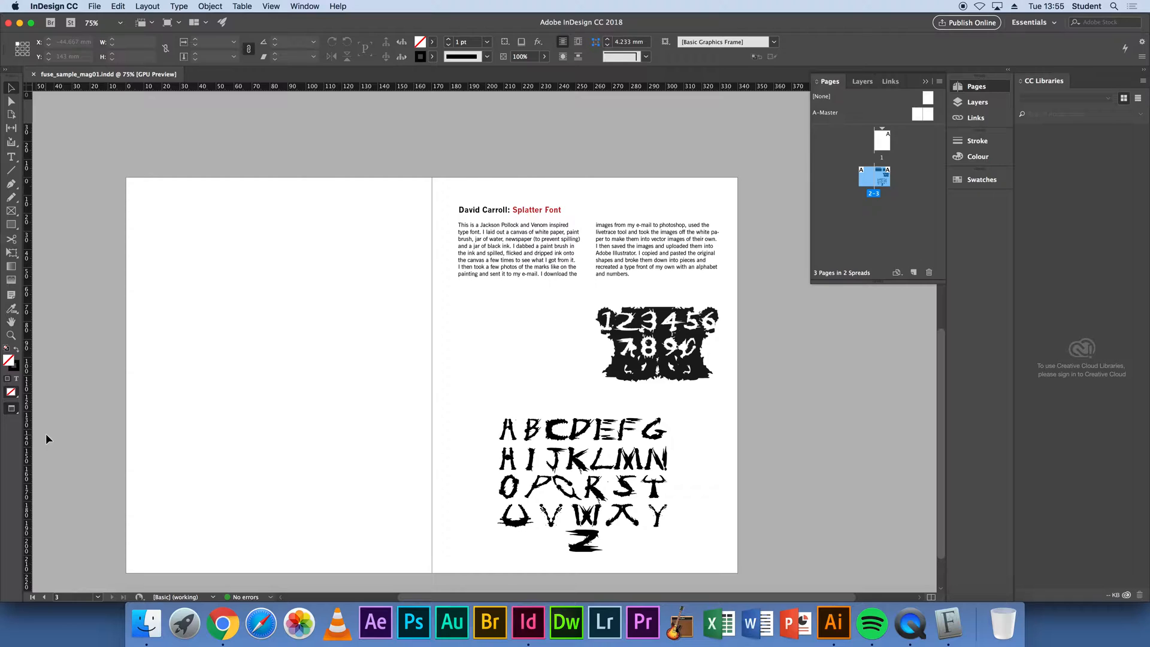
left_click(13, 411)
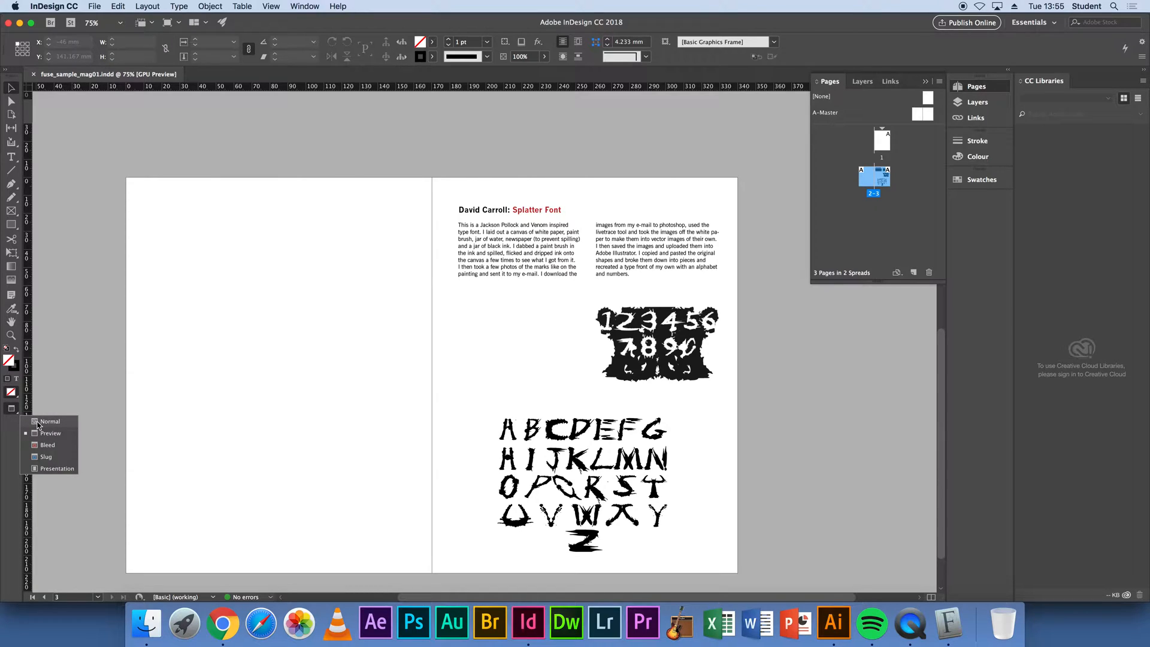
left_click(38, 425)
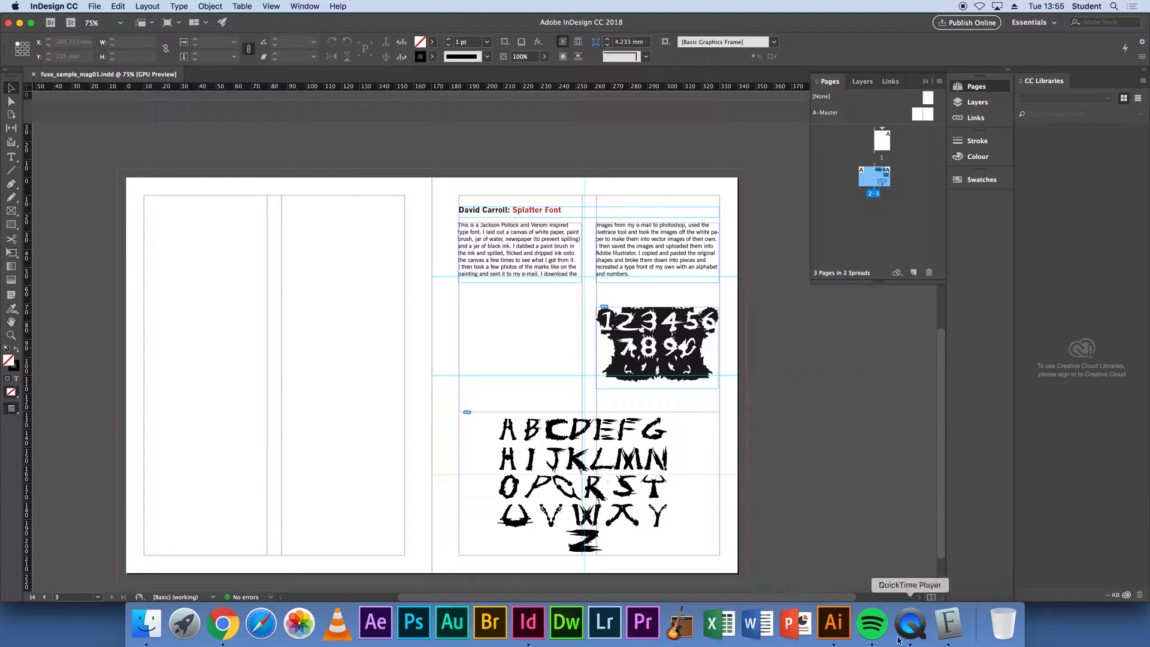
left_click(915, 631)
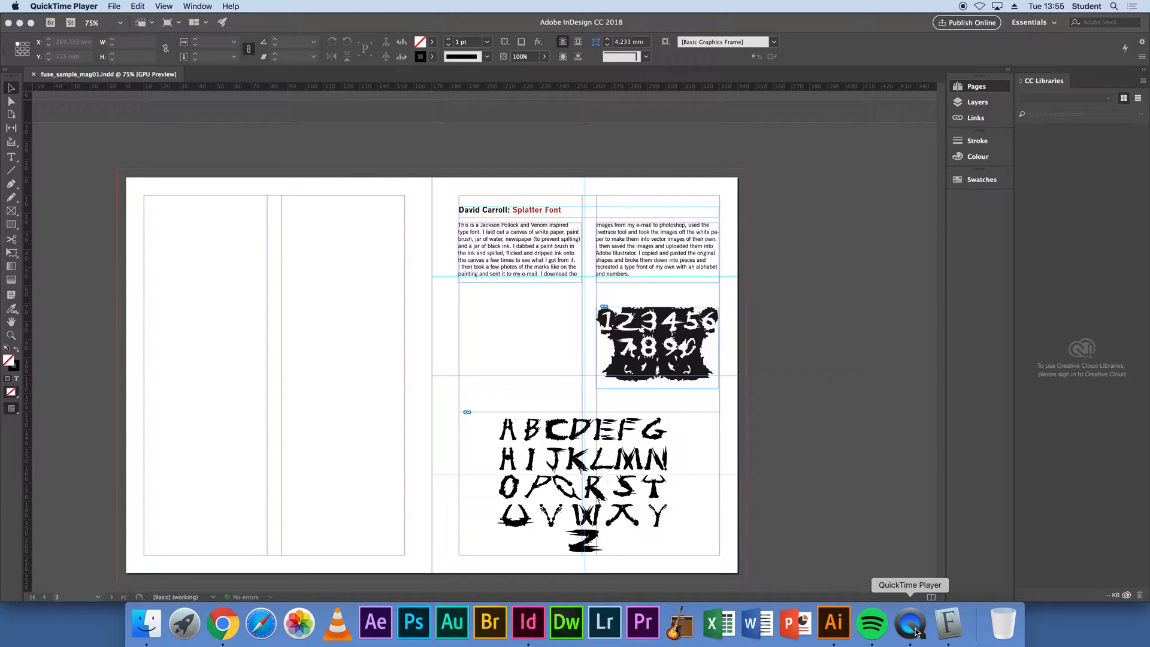
left_click(915, 632)
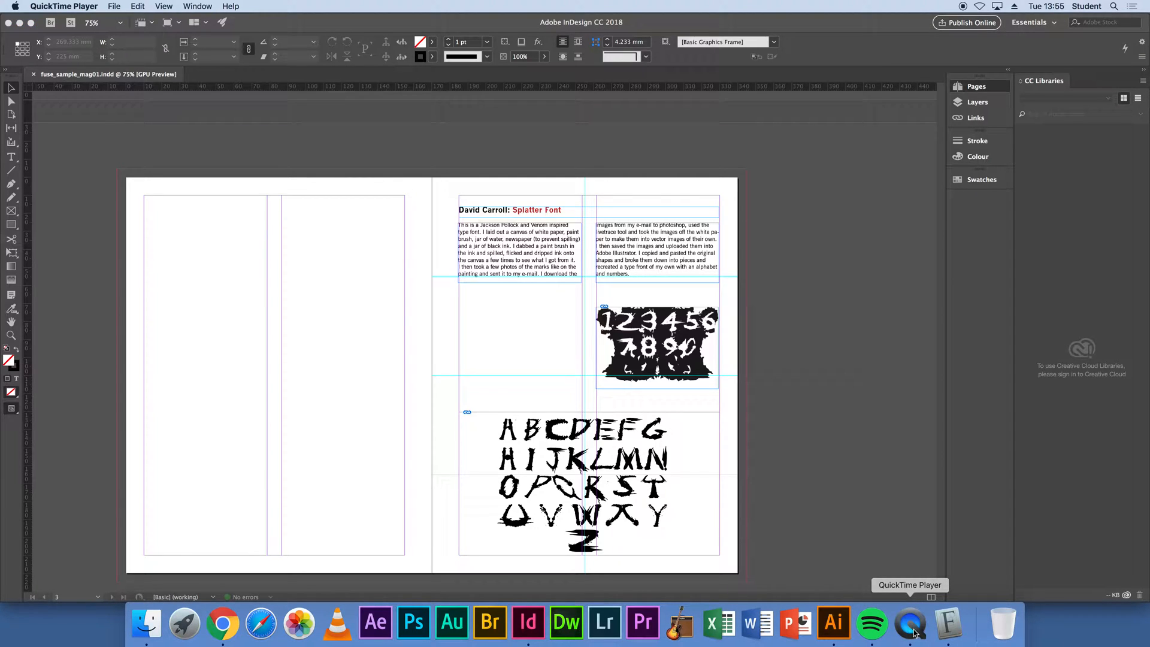